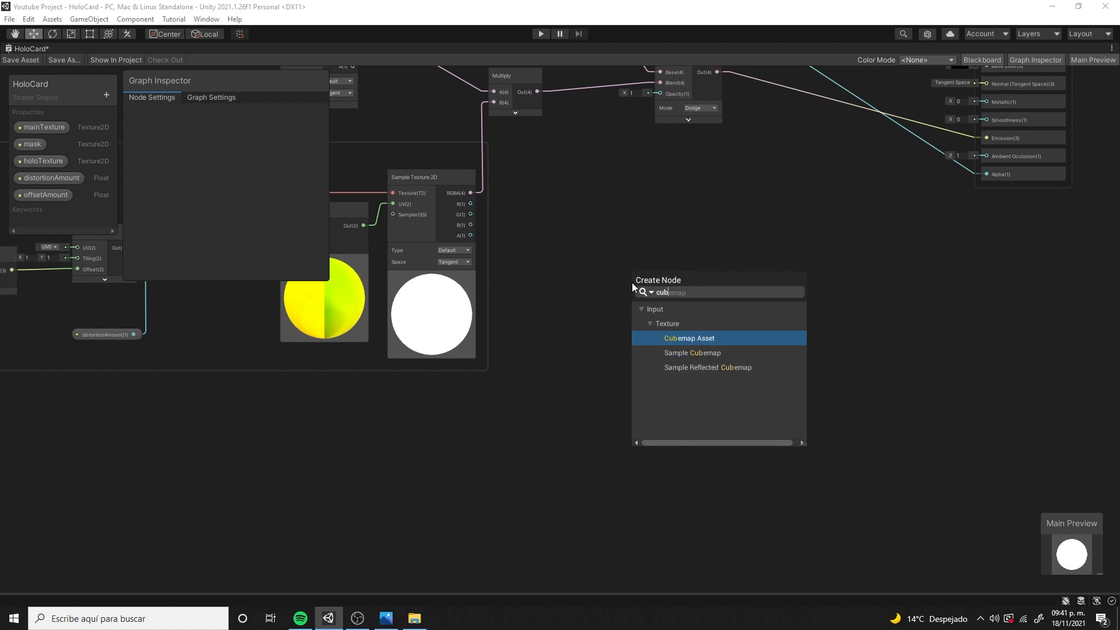
# Add a Sample Cubemap node below the existing graph and feed its Cube input from a new Cubemap Asset node
pyautogui.press('Return')
pyautogui.moveTo(645, 306); pyautogui.dragTo(645, 391)
pyautogui.click(653, 313)
pyautogui.press('space')
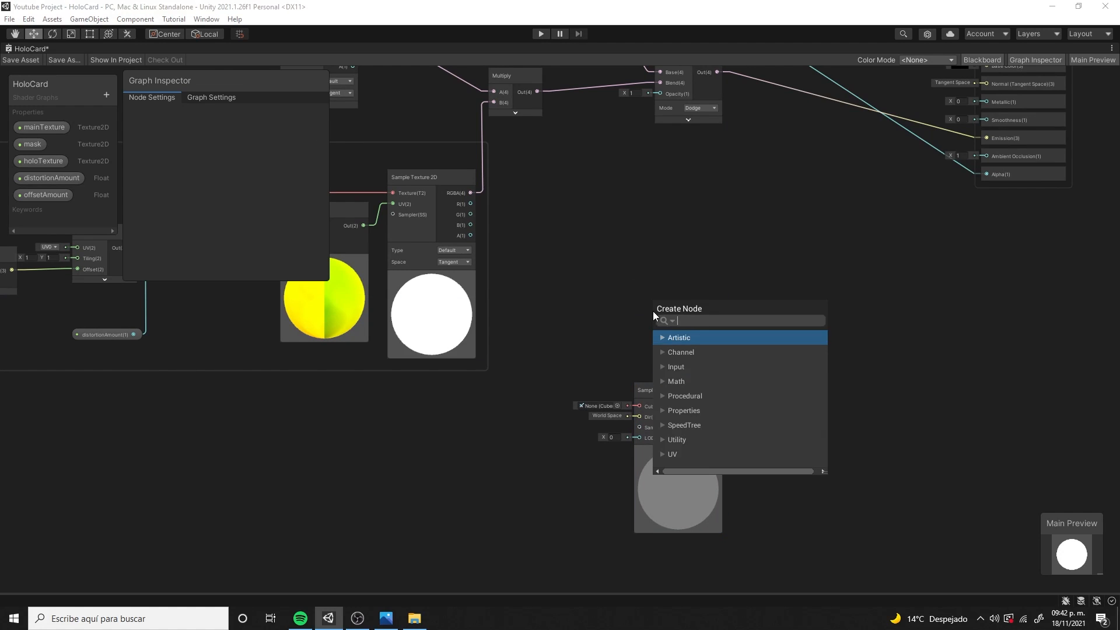
pyautogui.write('cubemap')
pyautogui.press('Return')
pyautogui.moveTo(662, 328); pyautogui.dragTo(639, 406)
pyautogui.moveTo(520, 408); pyautogui.dragTo(557, 403)
# Convert the Cubemap Asset node into a property and place it below holoTexture in the property list
pyautogui.rightClick(556, 399)
pyautogui.moveTo(632, 519)
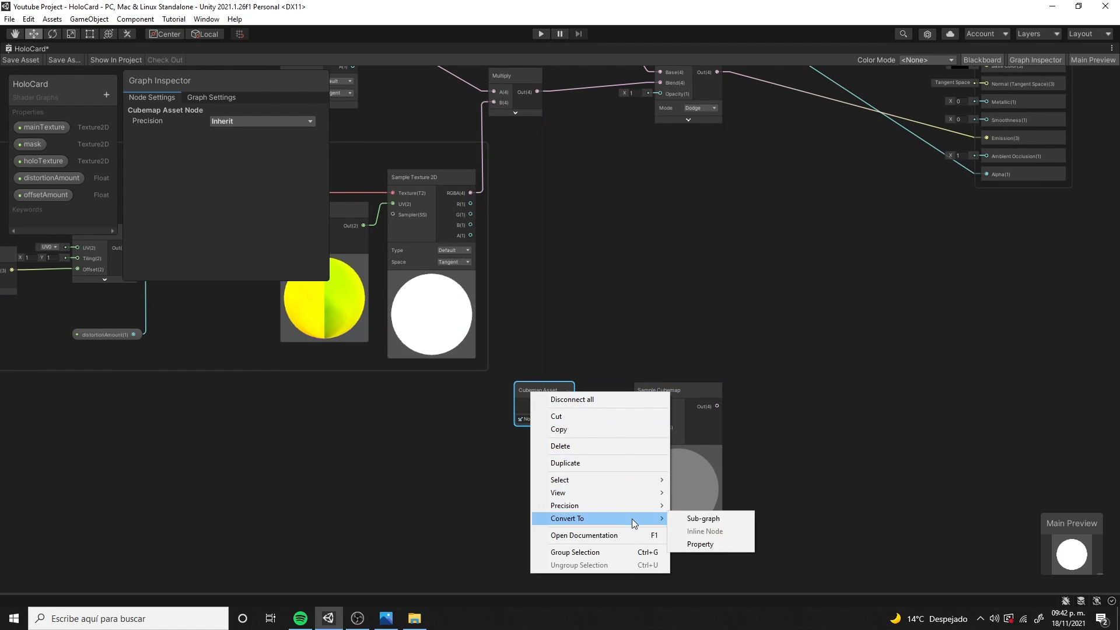
pyautogui.click(691, 545)
pyautogui.moveTo(44, 165); pyautogui.dragTo(44, 182)
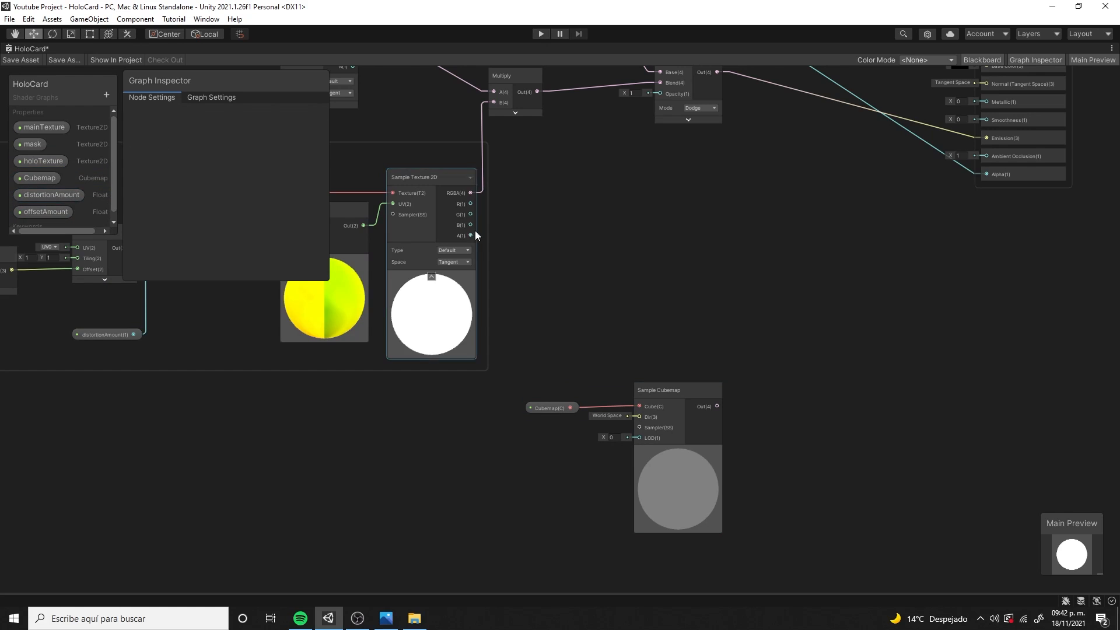
# Add a Blend node that combines the existing blend result with the Sample Cubemap output, and route it to the Fragment block
pyautogui.press('space')
pyautogui.write('blend')
pyautogui.press('Return')
pyautogui.click(751, 443)
pyautogui.moveTo(755, 378); pyautogui.dragTo(838, 277)
pyautogui.moveTo(851, 249); pyautogui.dragTo(763, 333, button='middle')
pyautogui.moveTo(861, 214); pyautogui.dragTo(710, 375)
pyautogui.moveTo(630, 490); pyautogui.dragTo(706, 386)
pyautogui.moveTo(764, 375)
pyautogui.mouseDown()
pyautogui.moveTo(837, 291)
pyautogui.moveTo(899, 149)
pyautogui.mouseUp()
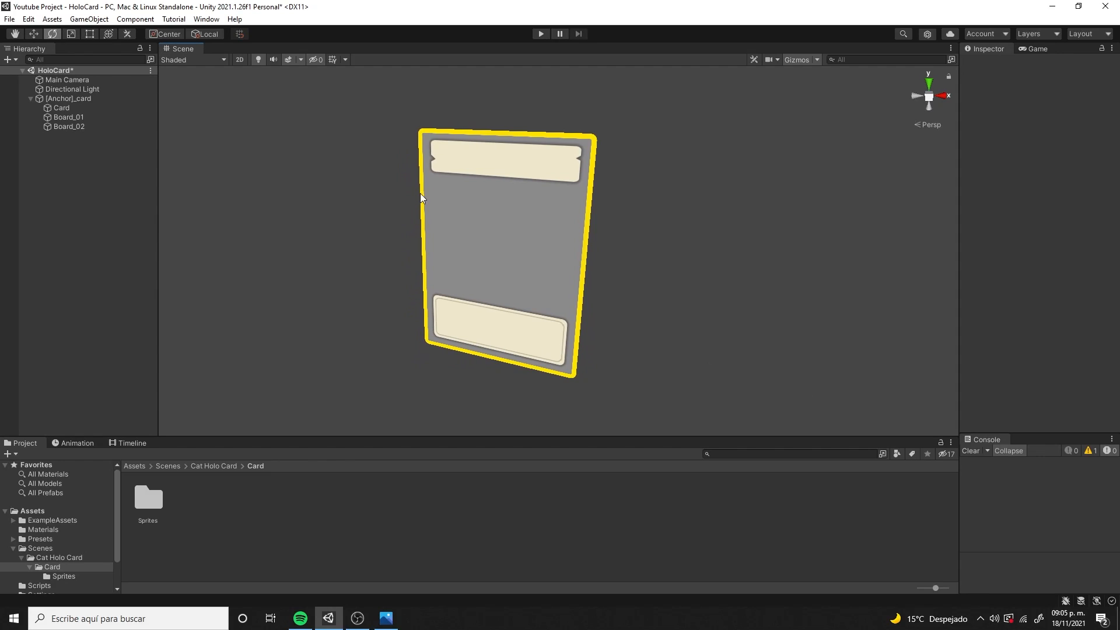
# Try moving the Card sprite along its X axis and rotating it, undoing both transforms
pyautogui.click(127, 98)
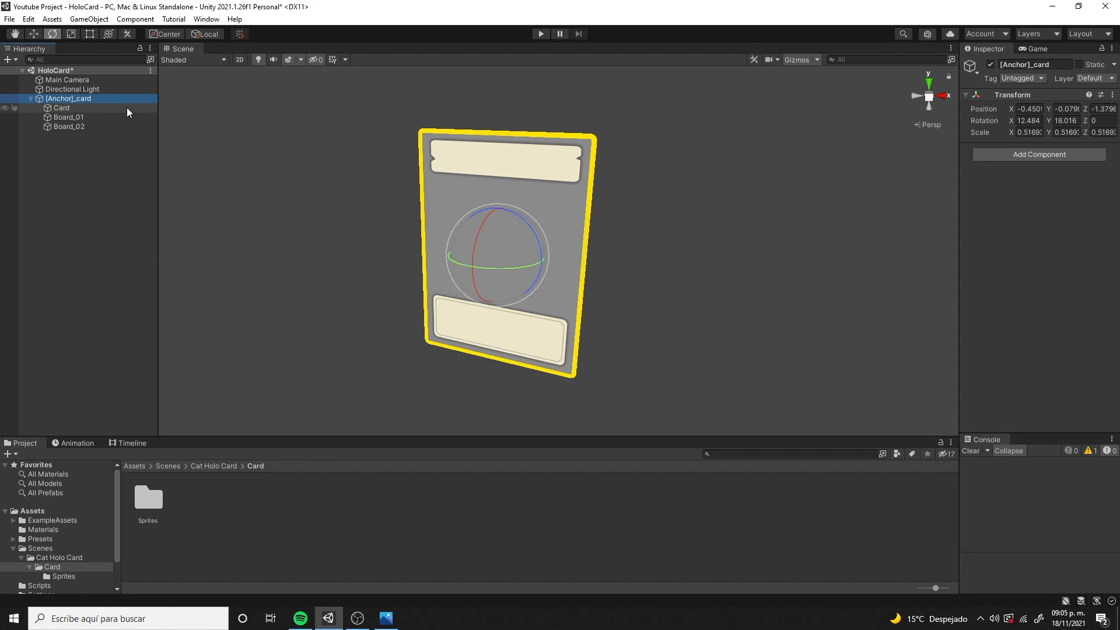
pyautogui.click(129, 109)
pyautogui.press('w')
pyautogui.moveTo(540, 260); pyautogui.dragTo(645, 306)
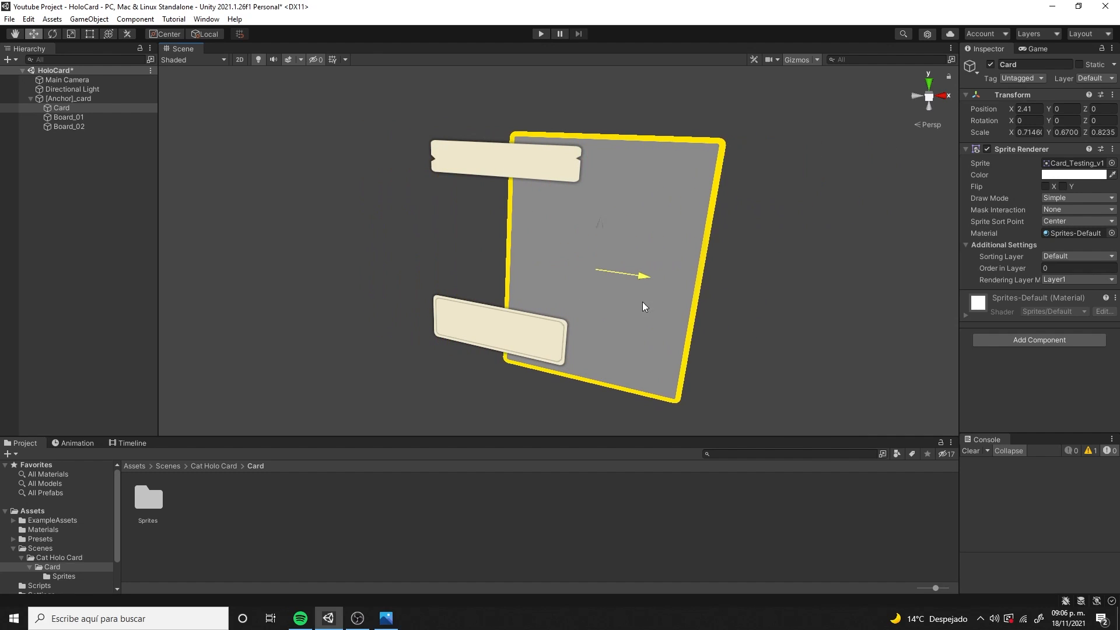
pyautogui.hotkey('ctrl', 'z')
pyautogui.press('e')
pyautogui.moveTo(502, 251); pyautogui.dragTo(623, 265)
pyautogui.hotkey('ctrl', 'z')
pyautogui.click(619, 266)
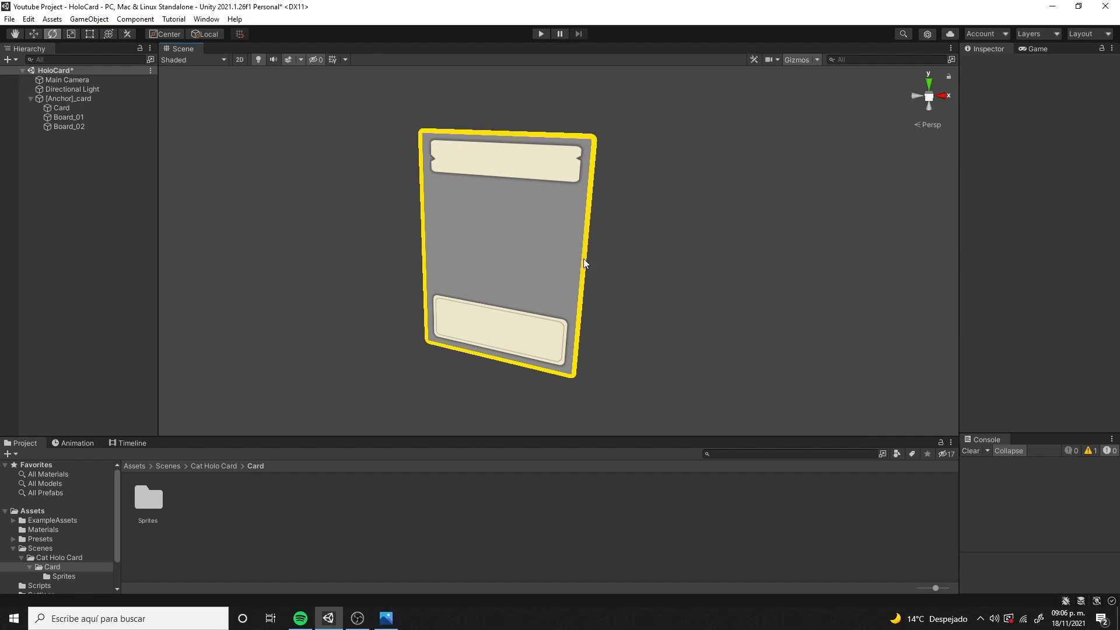
# Try moving Board_01 and Board_02 together along the X axis, and undo the move
pyautogui.click(120, 118)
pyautogui.keyDown('shift'); pyautogui.click(136, 127); pyautogui.keyUp('shift')
pyautogui.press('w')
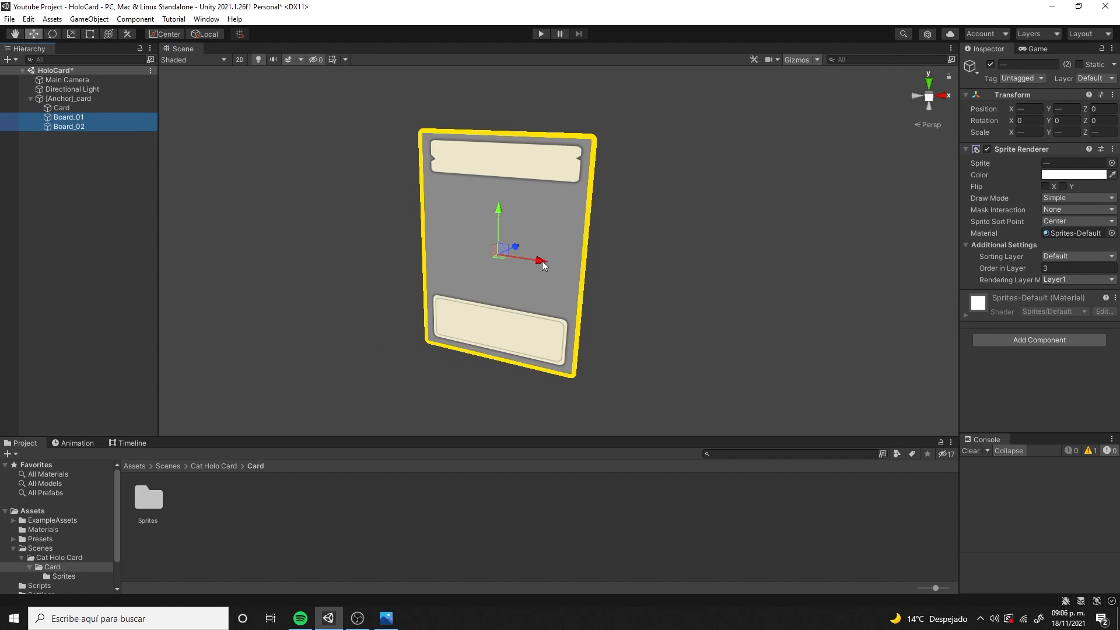
pyautogui.moveTo(542, 266); pyautogui.dragTo(785, 291)
pyautogui.hotkey('ctrl', 'z')
pyautogui.click(274, 256)
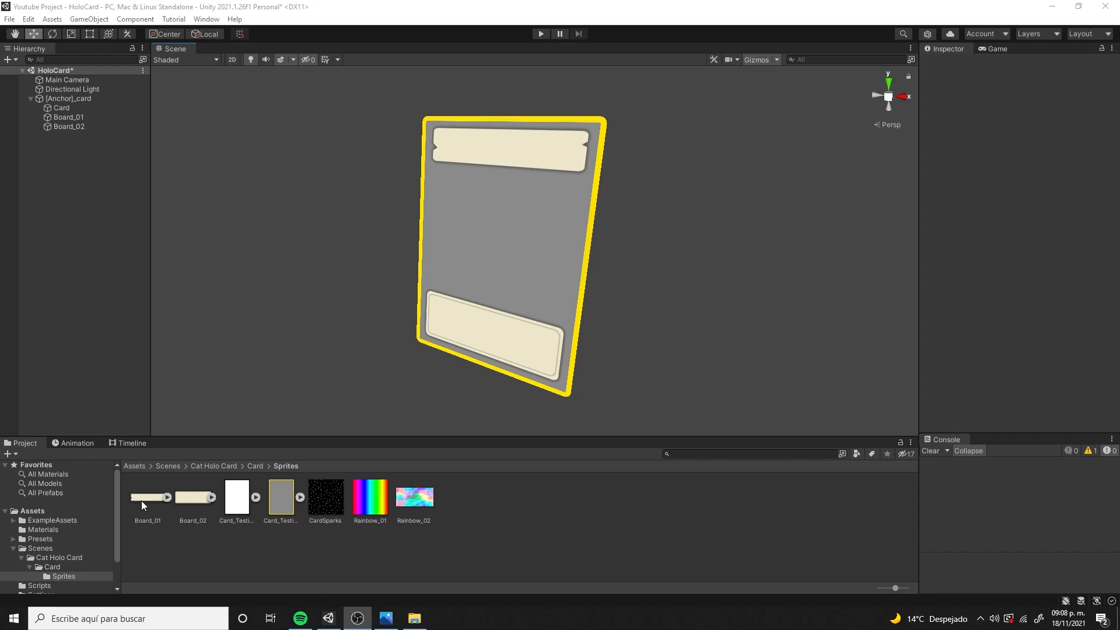
# Examine the previews of the board, card, mask, CardSparks, Rainbow_01 and Rainbow_02 textures in the Sprites folder
pyautogui.click(143, 499)
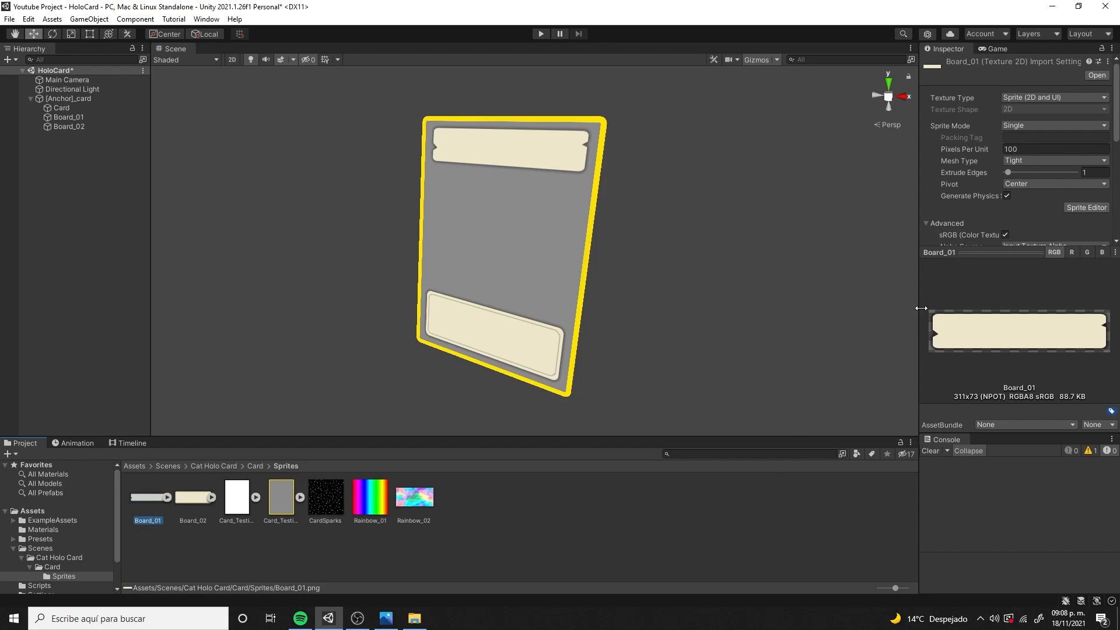
pyautogui.moveTo(921, 308); pyautogui.dragTo(774, 330)
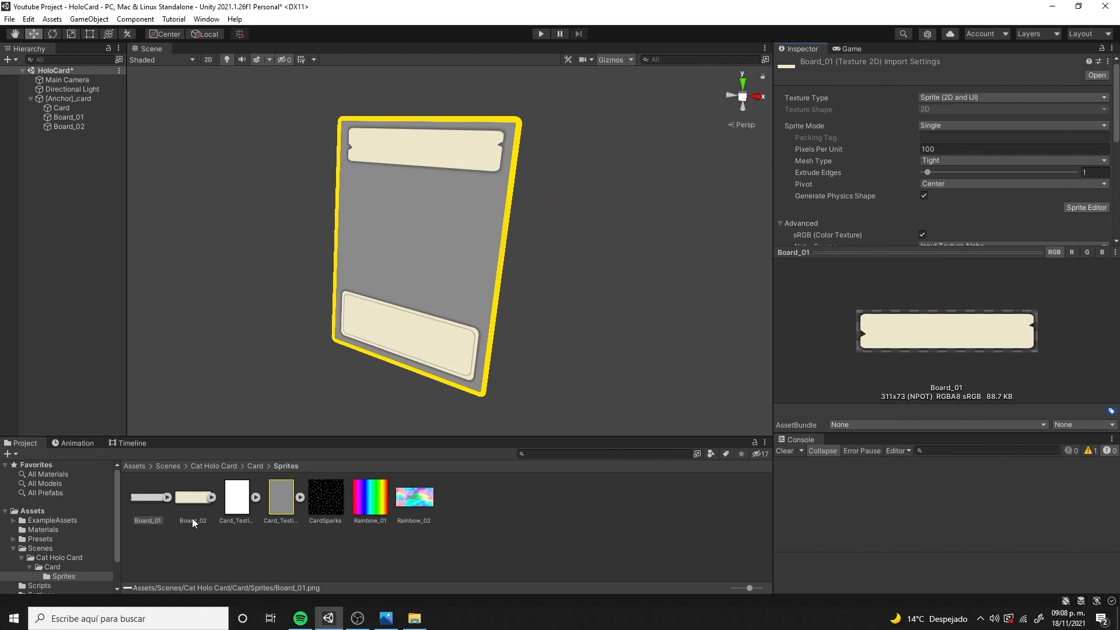
pyautogui.click(191, 502)
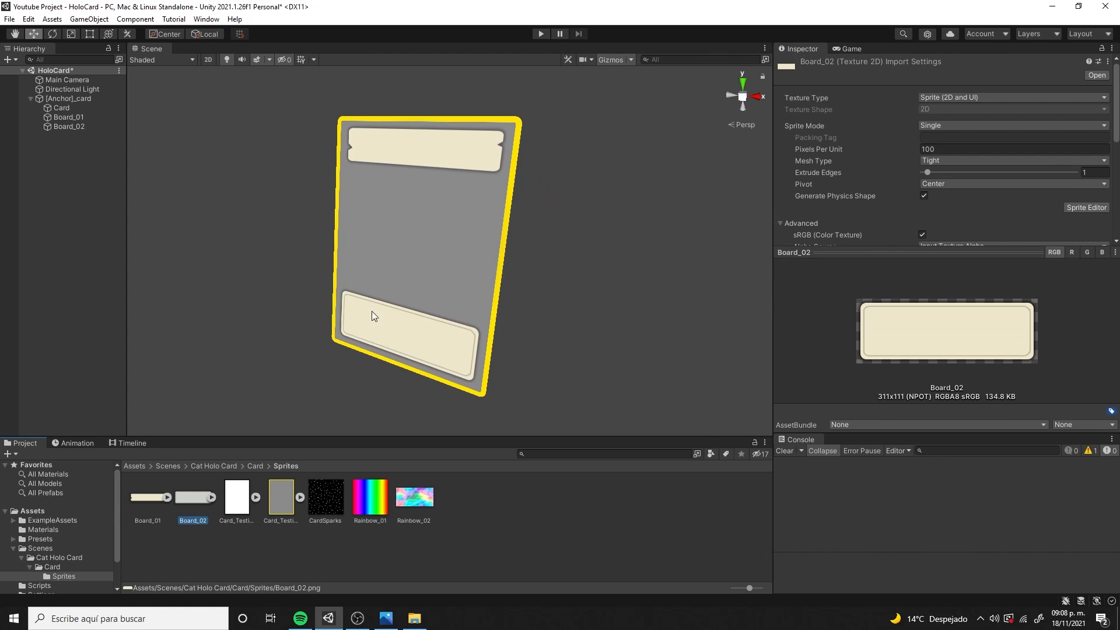
pyautogui.keyDown('alt'); pyautogui.moveTo(371, 310); pyautogui.dragTo(397, 306); pyautogui.keyUp('alt')
pyautogui.click(232, 502)
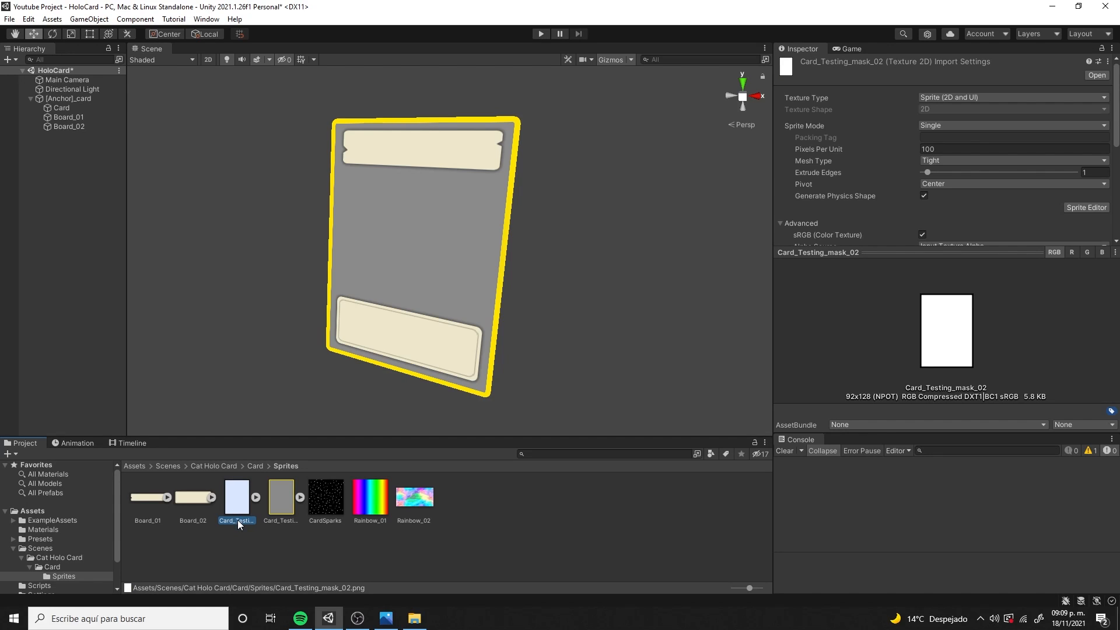
pyautogui.click(282, 518)
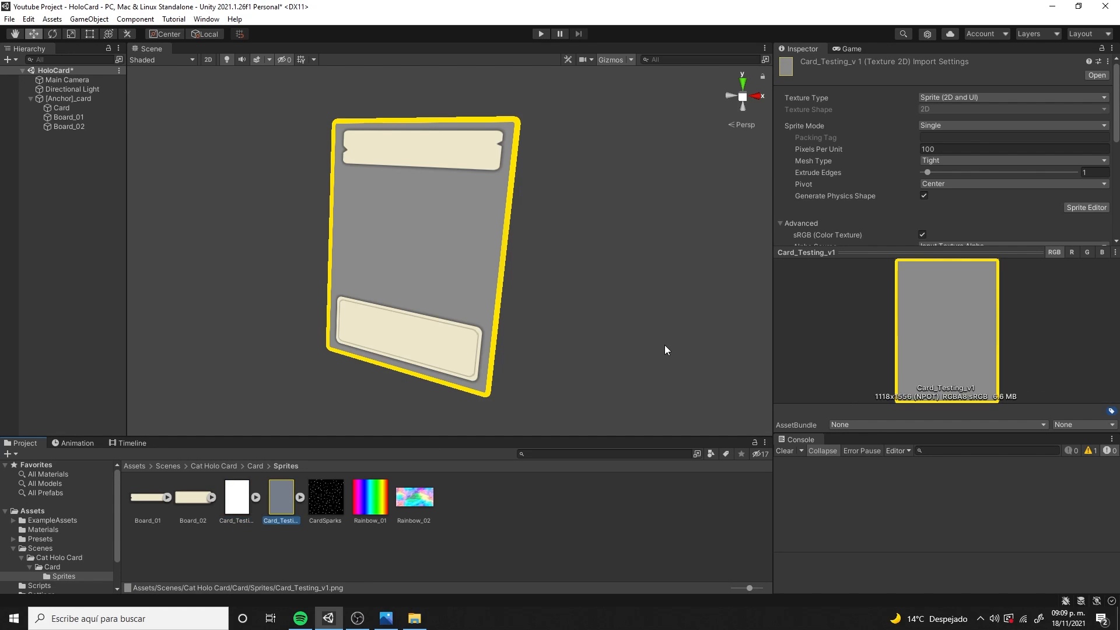
pyautogui.click(324, 504)
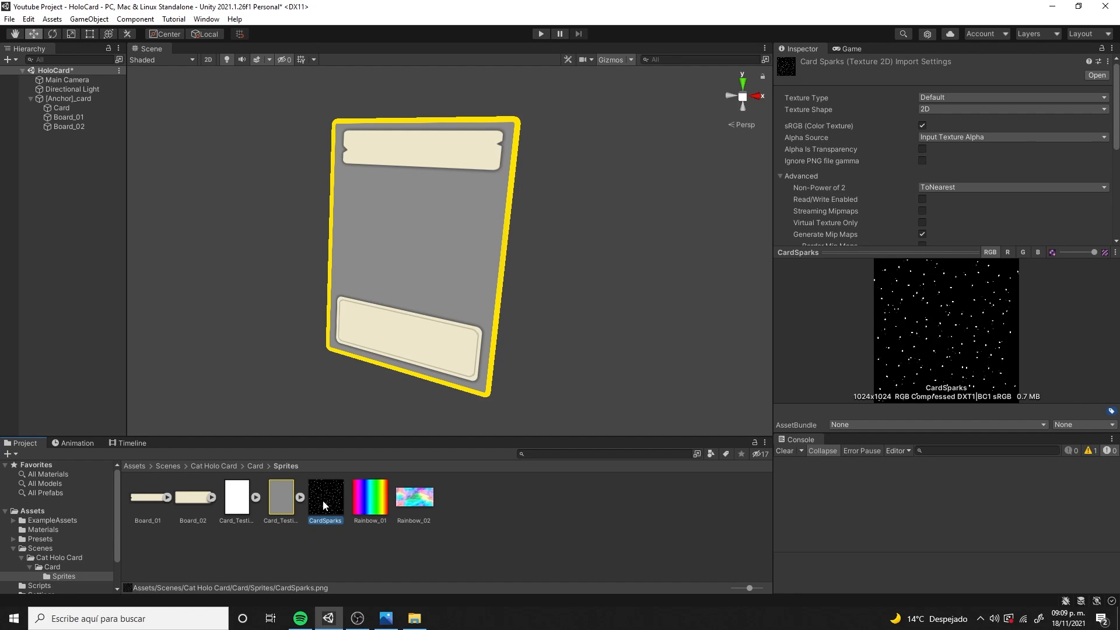
pyautogui.click(382, 486)
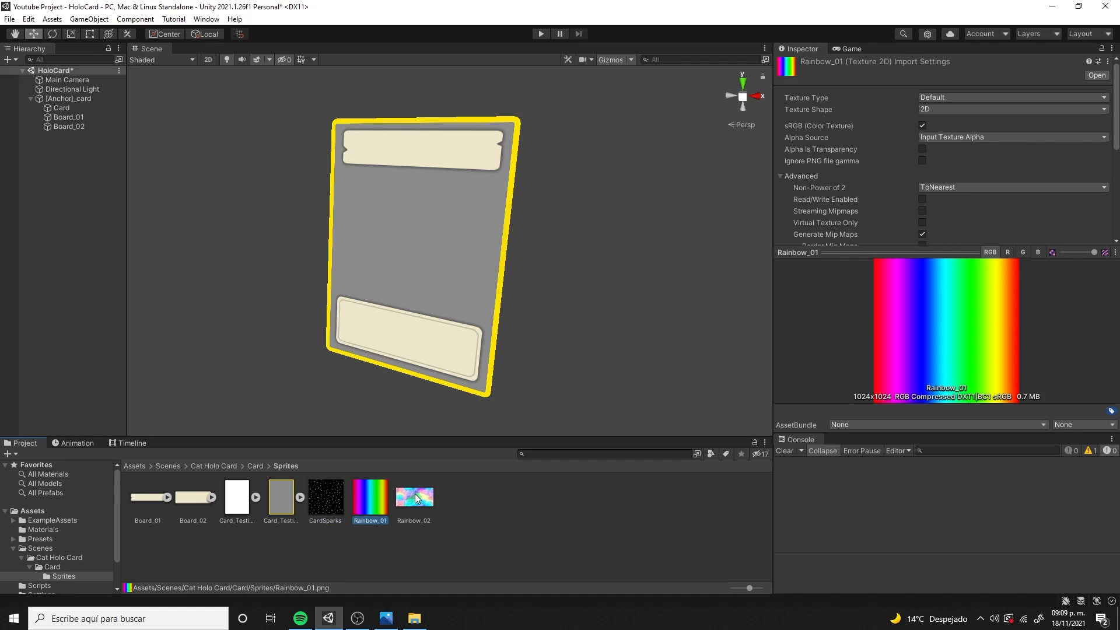
pyautogui.click(416, 497)
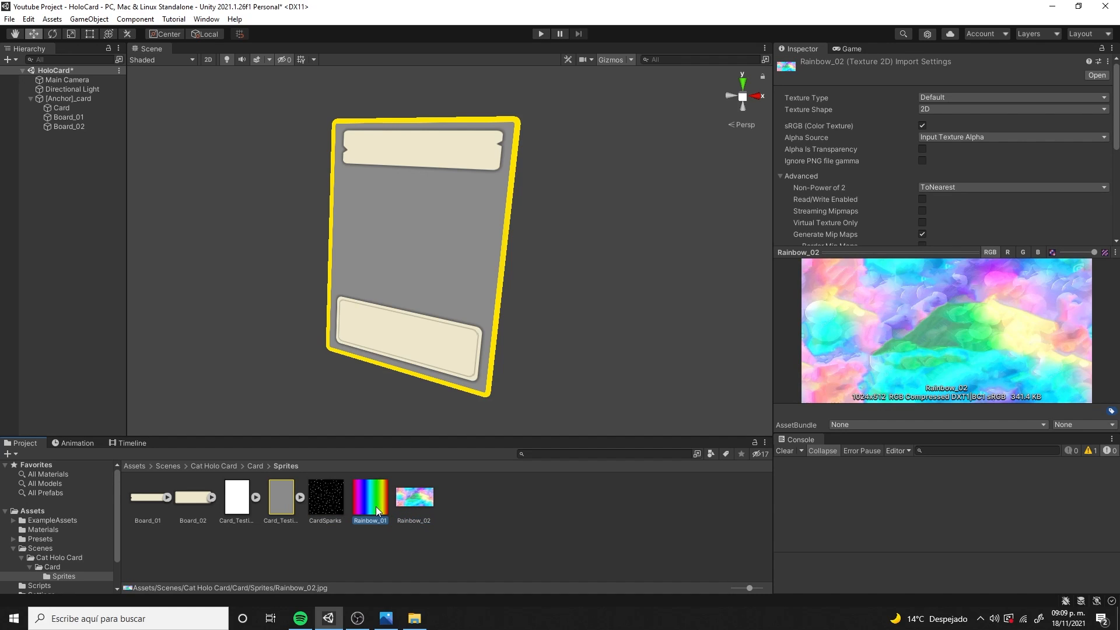
# Create a Universal Render Pipeline Lit Shader Graph named HoloCard in the Card folder
pyautogui.click(255, 466)
pyautogui.rightClick(205, 500)
pyautogui.moveTo(291, 210)
pyautogui.moveTo(470, 134)
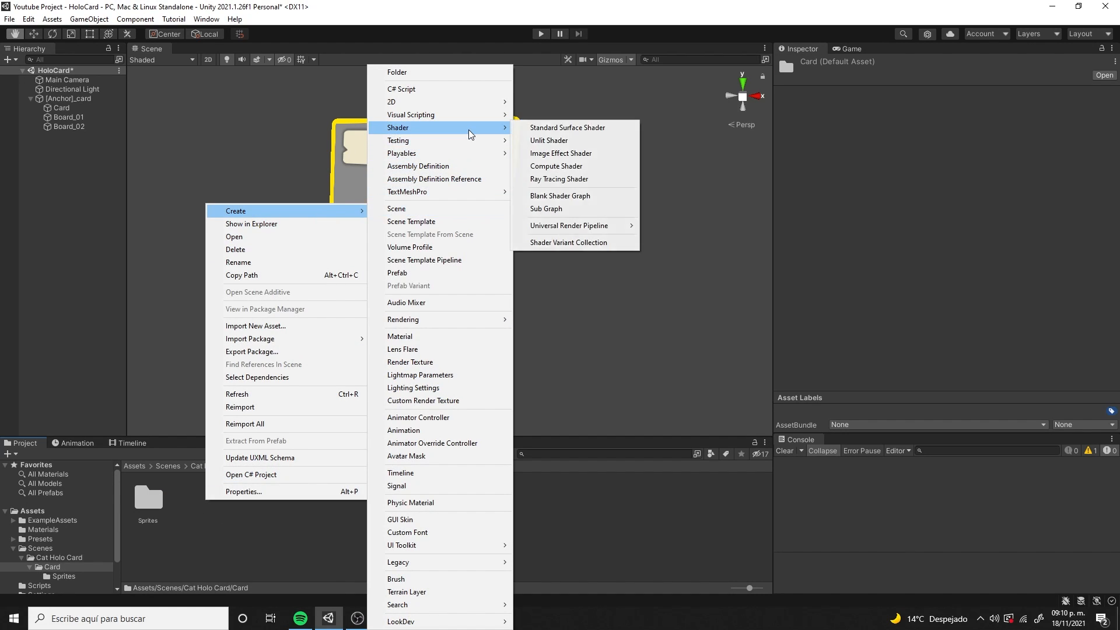
pyautogui.moveTo(603, 225)
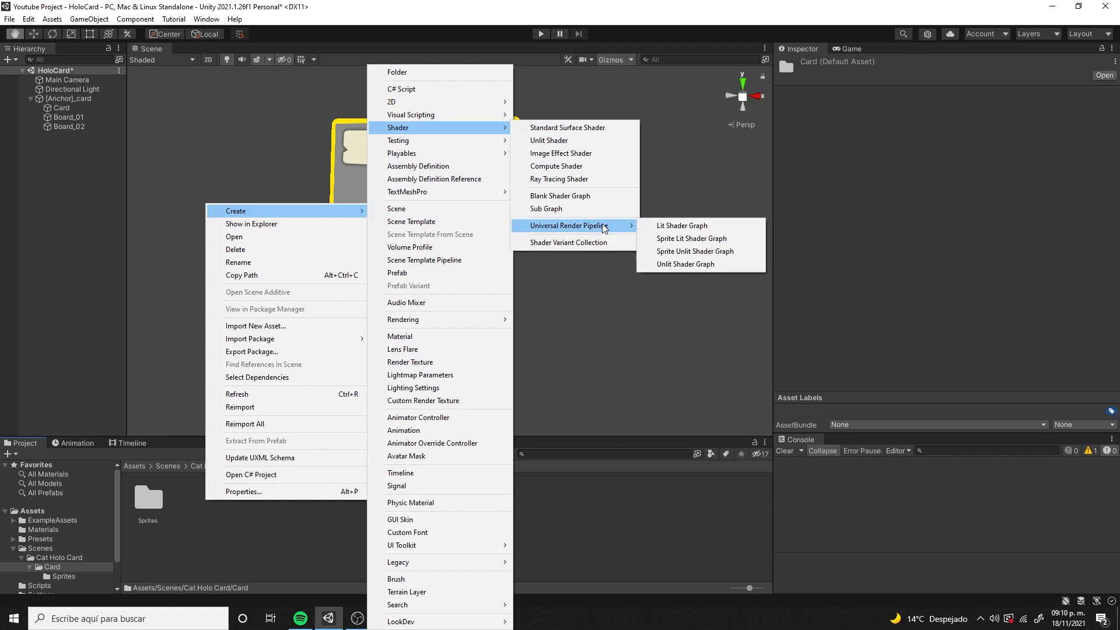
pyautogui.click(695, 229)
pyautogui.write('Holo')
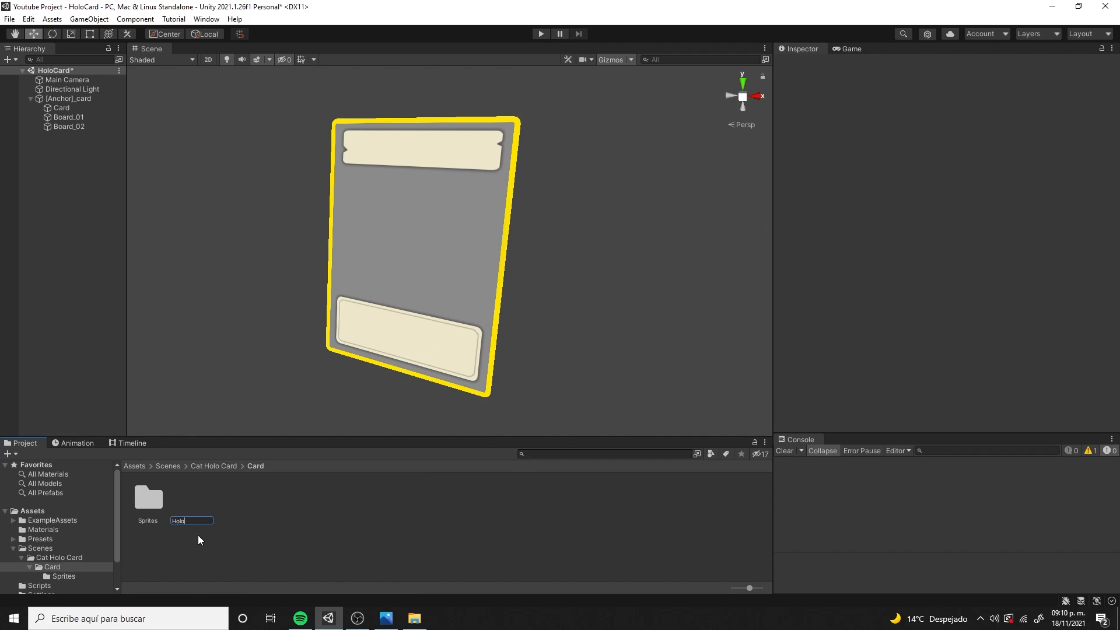
pyautogui.write('Card')
pyautogui.press('Return')
# Add a Sample Texture 2D node to the HoloCard graph and place it to the left of the Vertex and Fragment blocks
pyautogui.press('space')
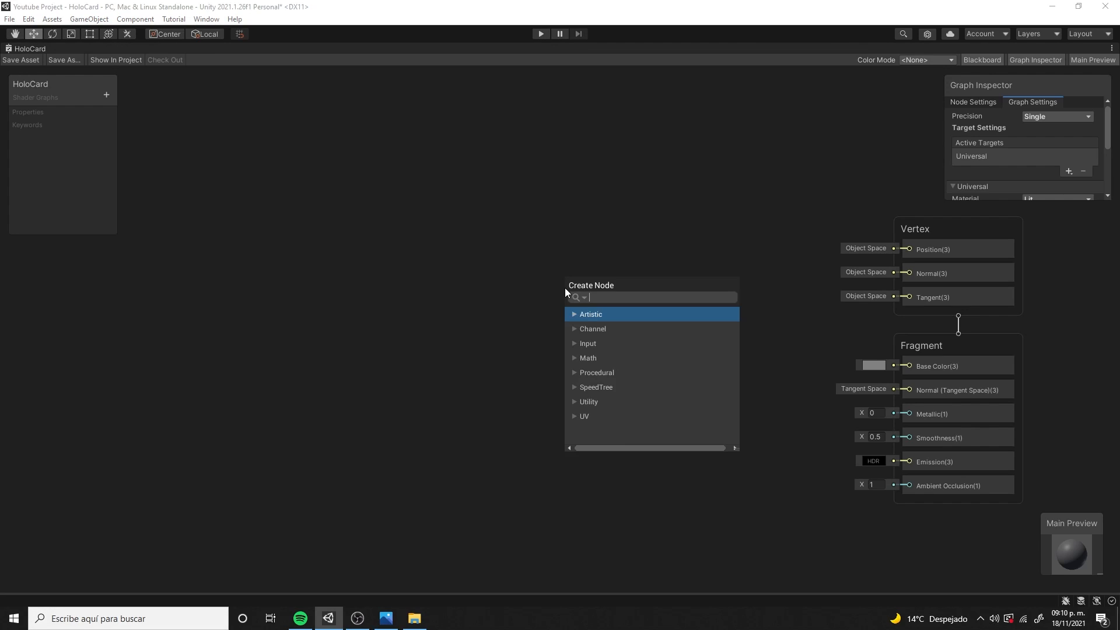
pyautogui.write('samp')
pyautogui.press('Down')
pyautogui.press('Down')
pyautogui.press('Down')
pyautogui.press('Down')
pyautogui.press('Return')
pyautogui.moveTo(601, 312); pyautogui.dragTo(524, 176)
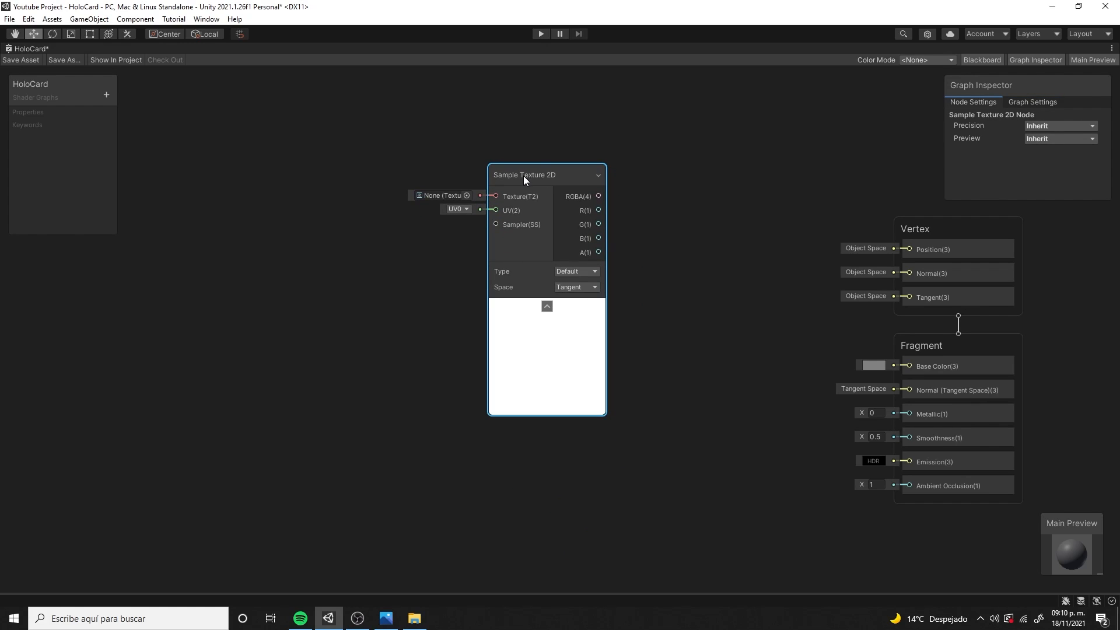
# Create a Texture2D property named mainTexture and connect its node to the Sample Texture 2D node's Texture input
pyautogui.click(106, 95)
pyautogui.click(170, 190)
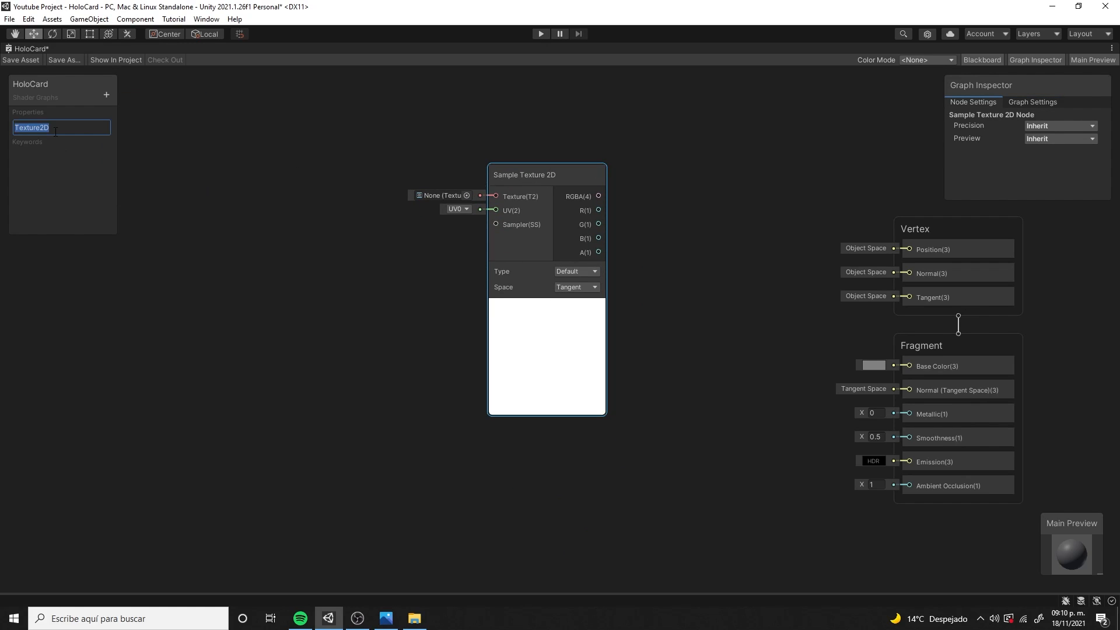
pyautogui.write('mainTexture')
pyautogui.click(44, 132)
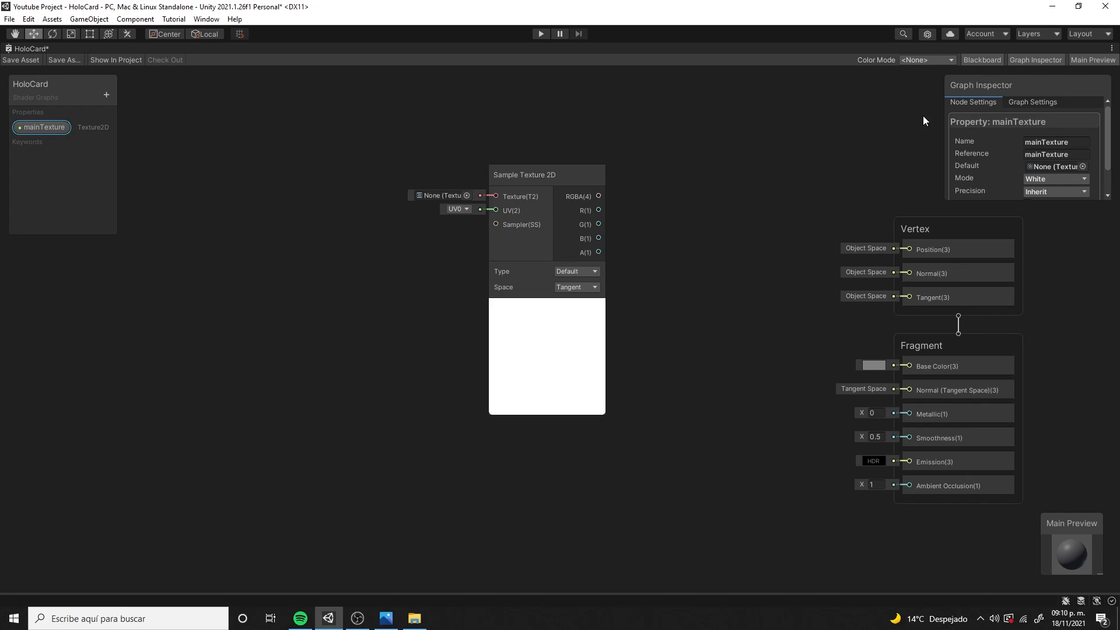
pyautogui.moveTo(1000, 102); pyautogui.dragTo(65, 265)
pyautogui.moveTo(226, 162); pyautogui.dragTo(264, 171)
pyautogui.moveTo(333, 175); pyautogui.dragTo(493, 202)
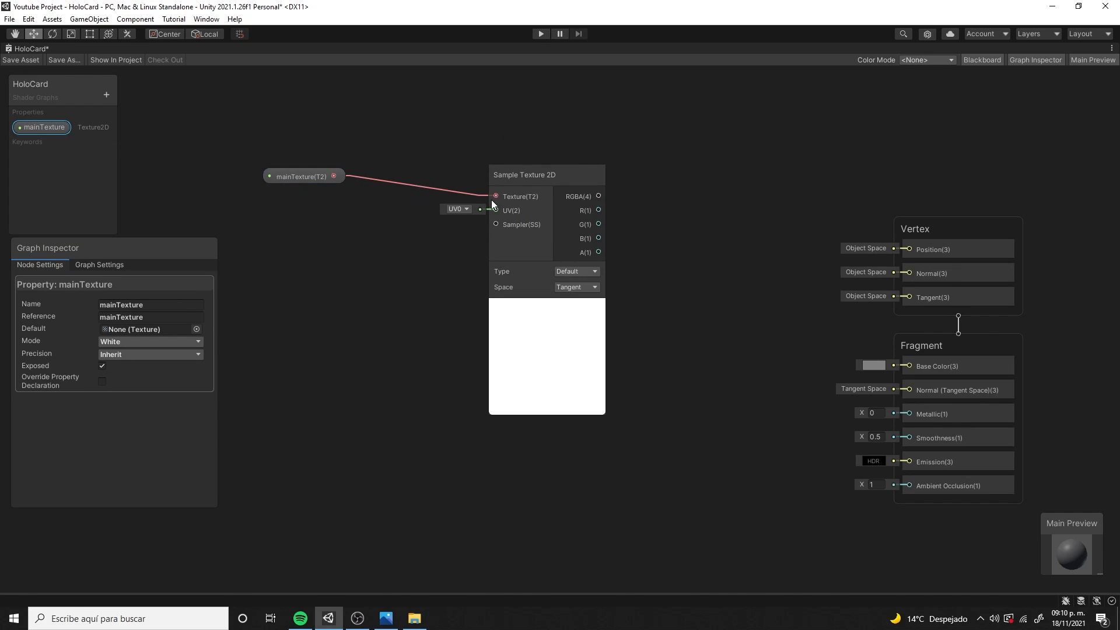
# Connect the Sample Texture 2D node's RGBA output to the Fragment block's Emission input
pyautogui.moveTo(655, 204); pyautogui.dragTo(555, 182, button='middle')
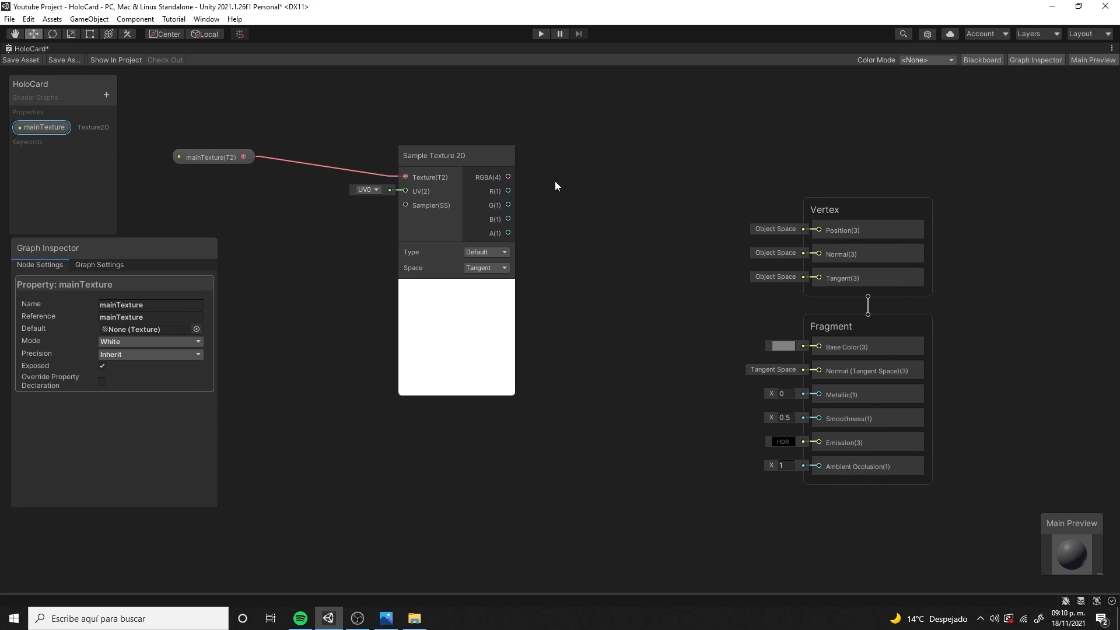
pyautogui.moveTo(508, 233); pyautogui.dragTo(765, 422)
pyautogui.moveTo(510, 177); pyautogui.dragTo(758, 380)
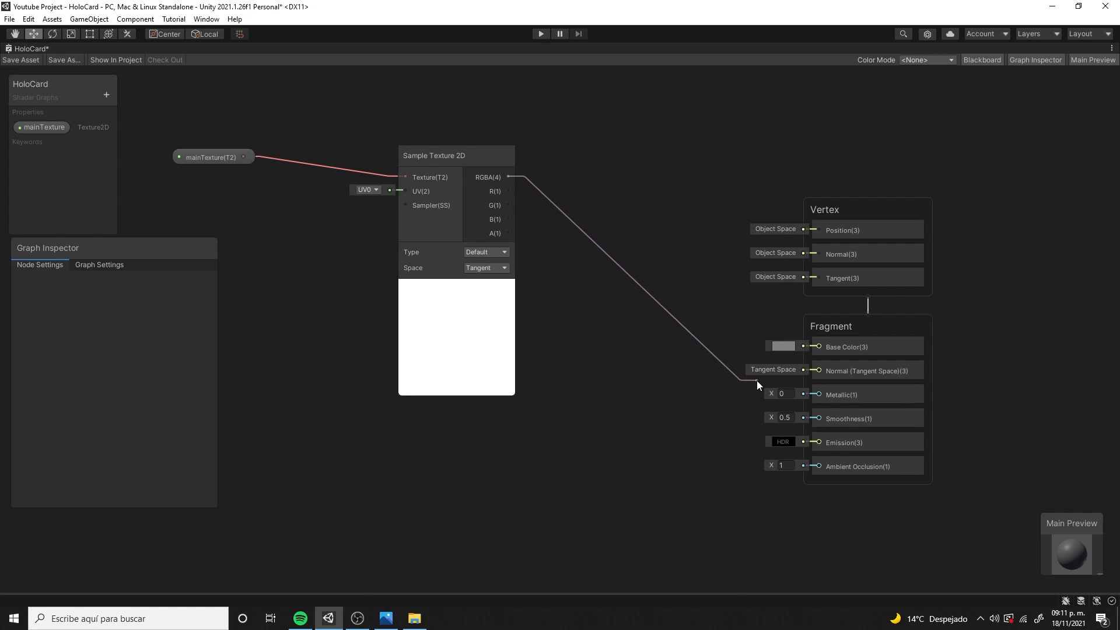
pyautogui.moveTo(757, 381); pyautogui.dragTo(818, 441)
# Set the graph's surface type to Transparent and connect the texture sample's A output to the Fragment Alpha input
pyautogui.click(110, 266)
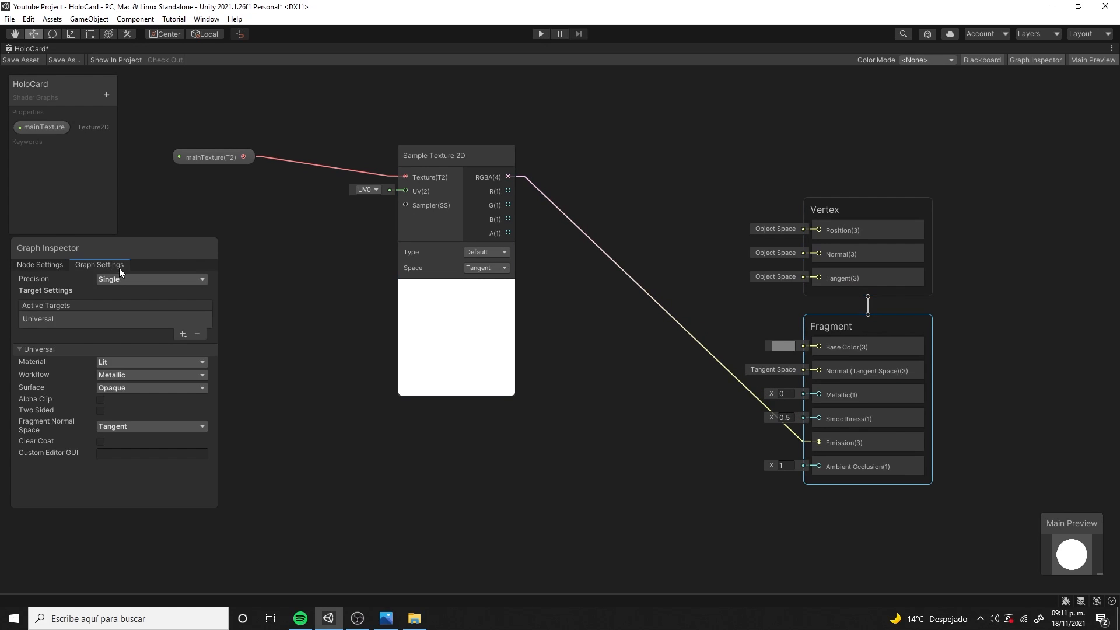
pyautogui.click(141, 388)
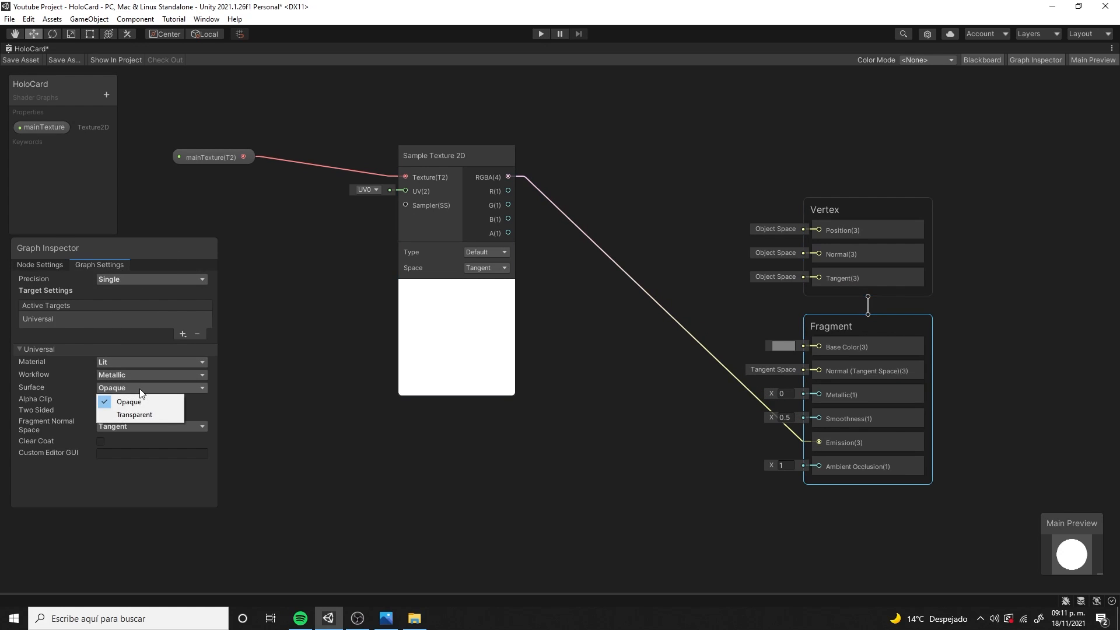
pyautogui.click(142, 414)
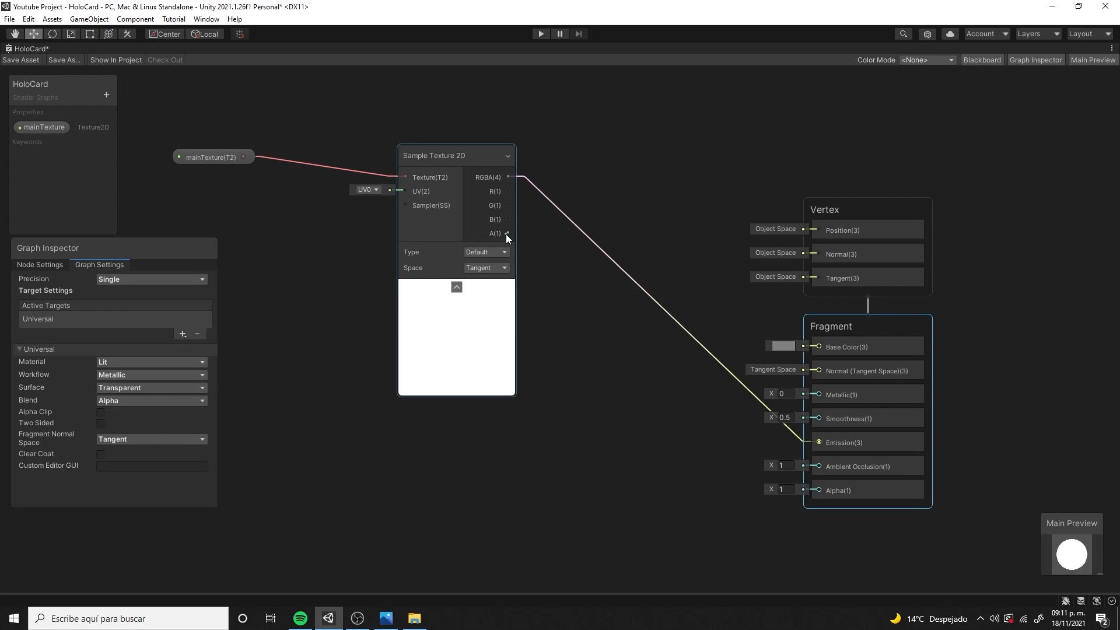
pyautogui.moveTo(506, 233); pyautogui.dragTo(816, 491)
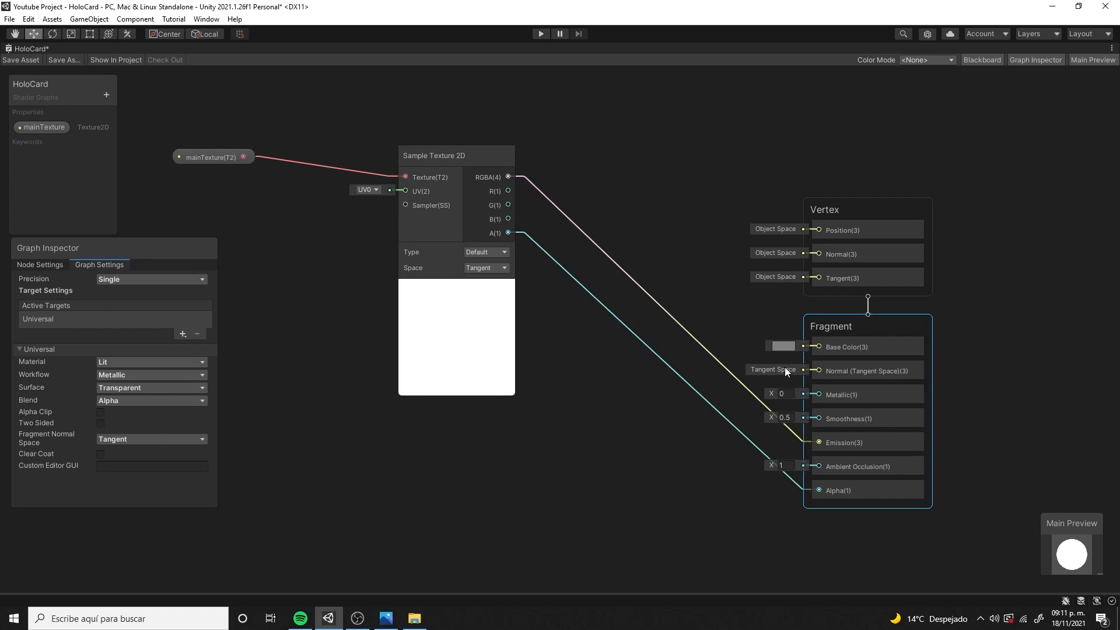
# Set the Fragment block's Base Color to black and its Smoothness to 0
pyautogui.click(786, 348)
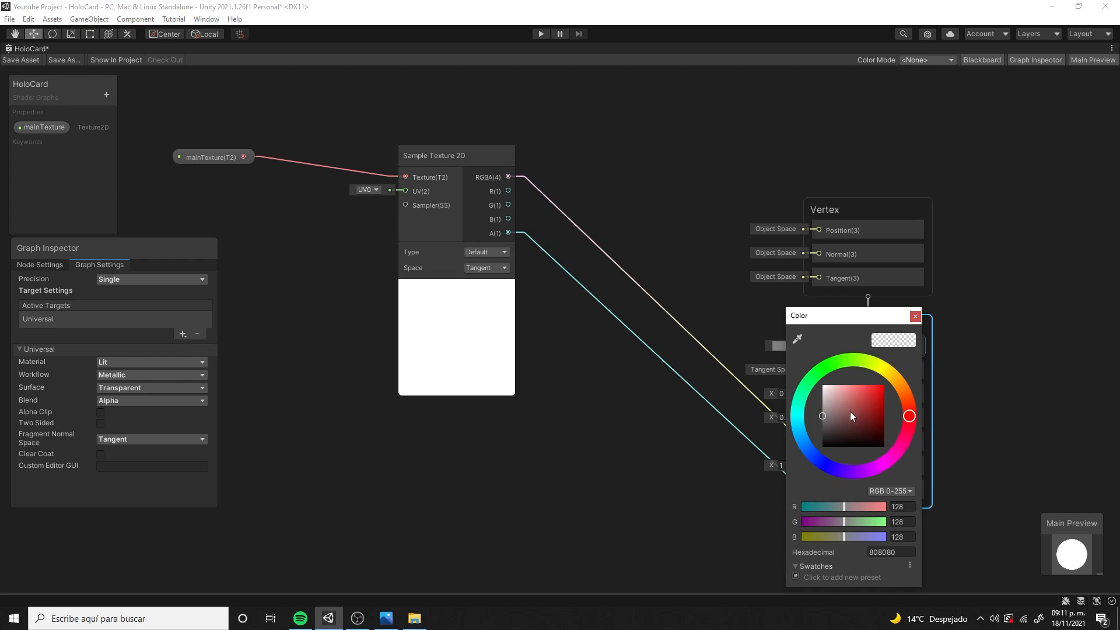
pyautogui.moveTo(849, 414); pyautogui.dragTo(768, 477)
pyautogui.click(766, 478)
pyautogui.write('0')
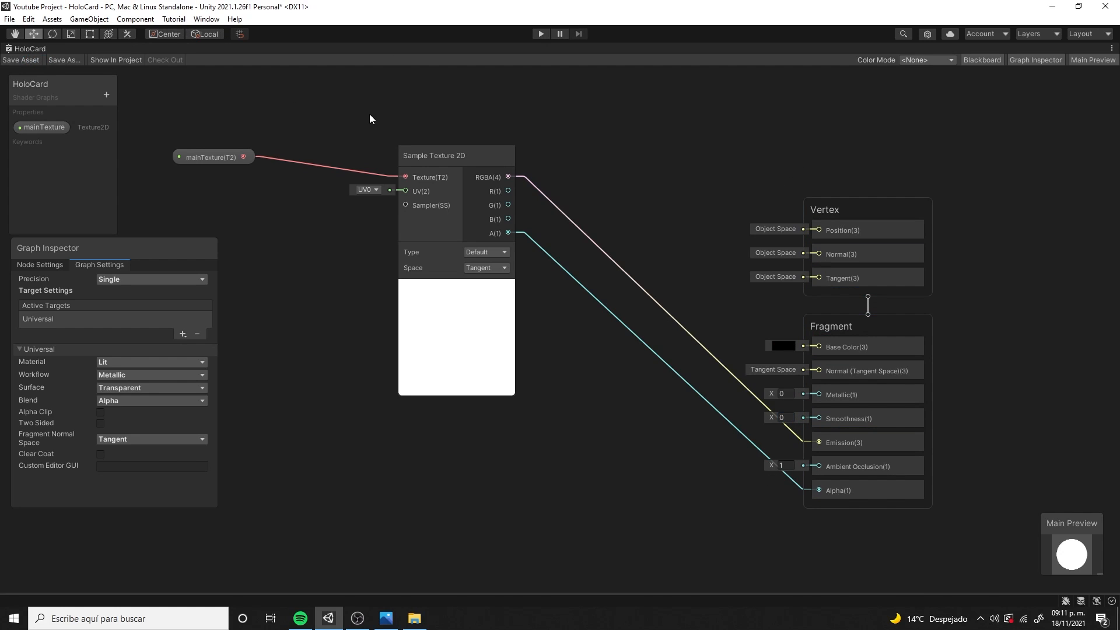
# Create a material named HoloCard_mat from the HoloCard shader graph in the Card folder
pyautogui.hotkey('shift', 'space')
pyautogui.click(152, 50)
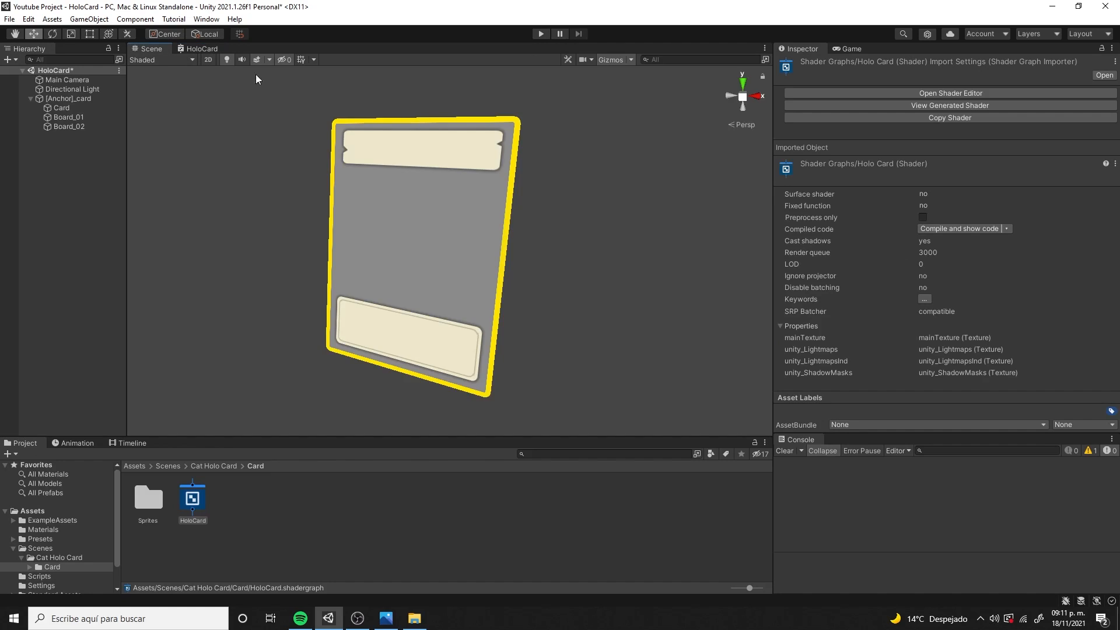
pyautogui.rightClick(201, 502)
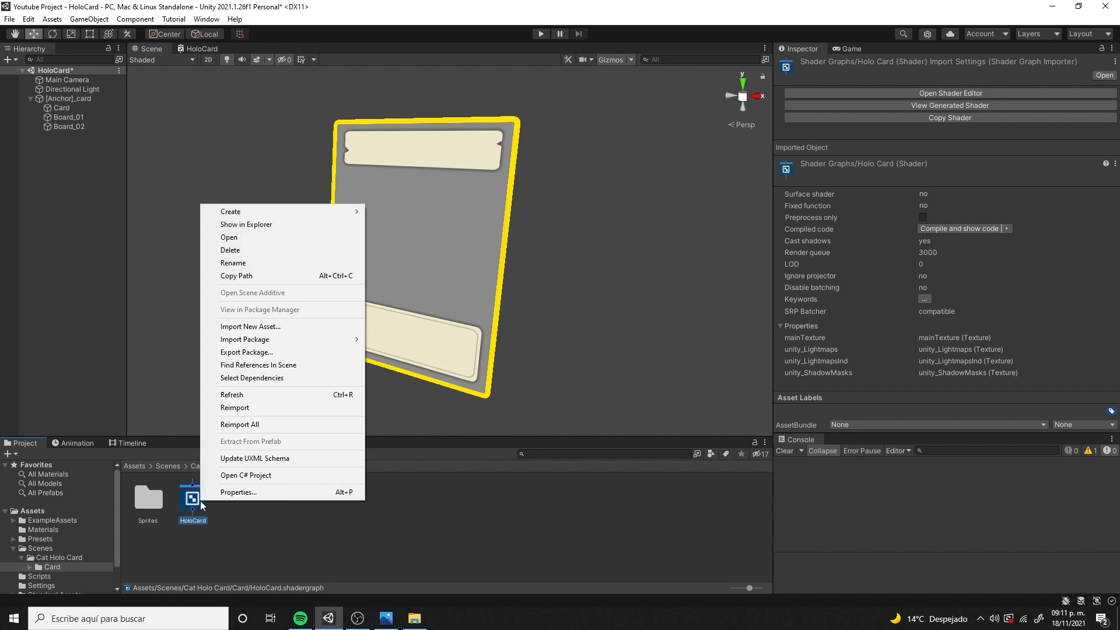
pyautogui.moveTo(275, 213)
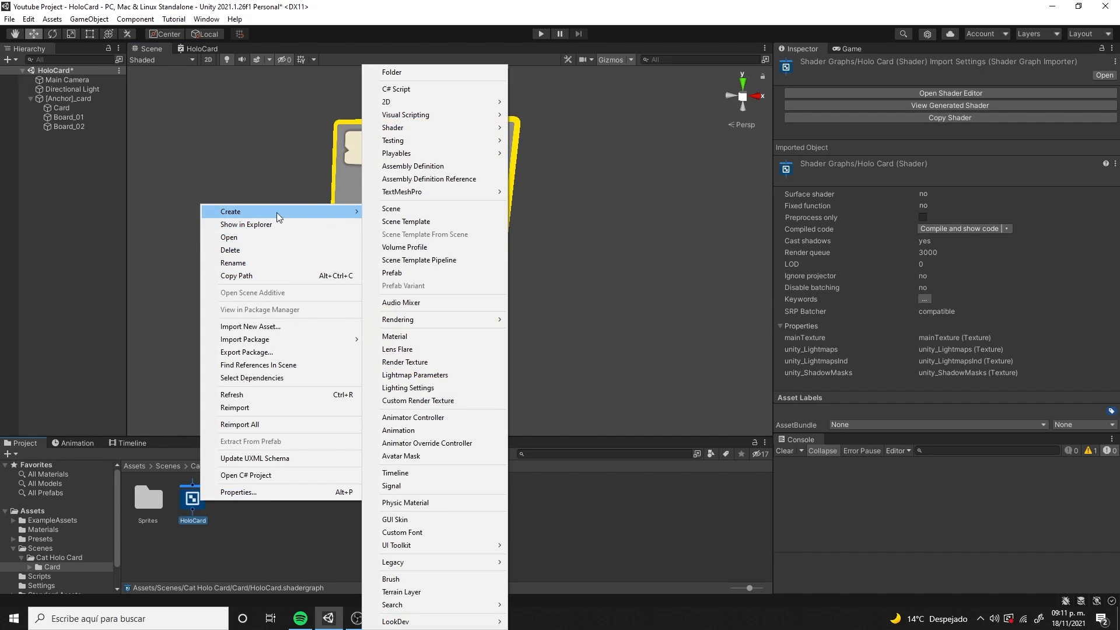
pyautogui.click(443, 338)
pyautogui.write('Hol')
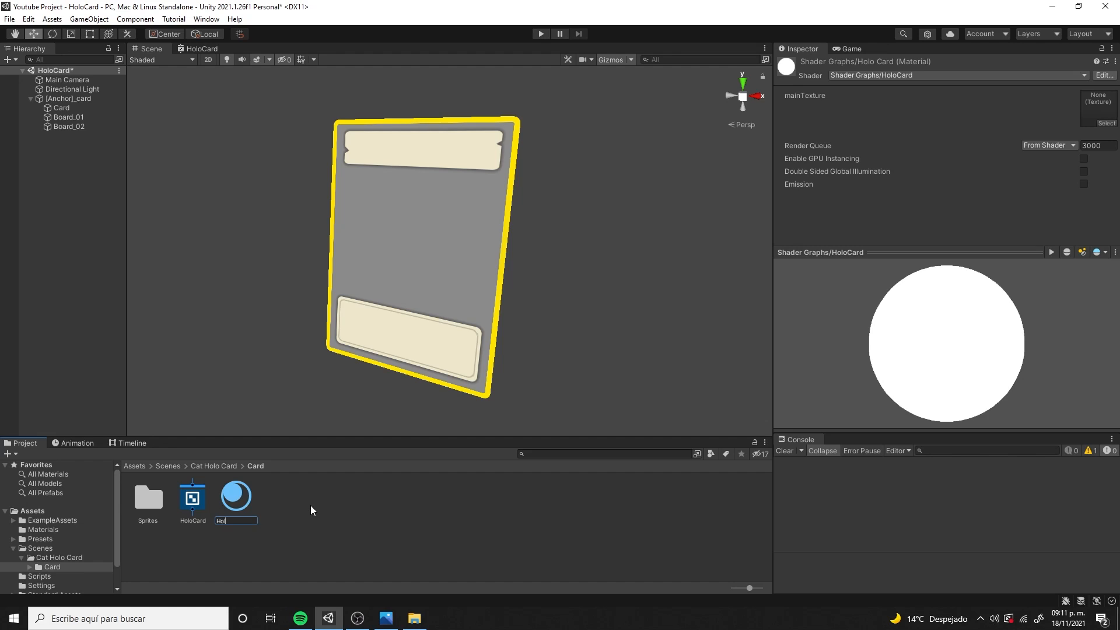
pyautogui.write('ocard_mat')
pyautogui.press('Return')
# Apply HoloCard_mat to the card sprite in the scene and expand the material's properties on the Card object
pyautogui.moveTo(251, 503); pyautogui.dragTo(394, 233)
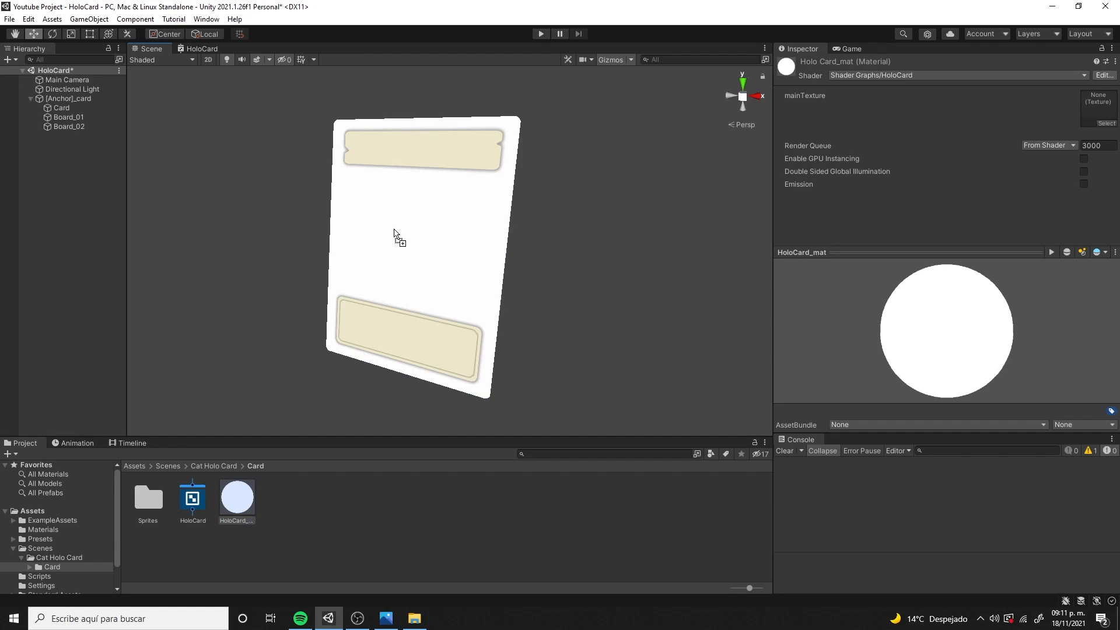
pyautogui.click(475, 238)
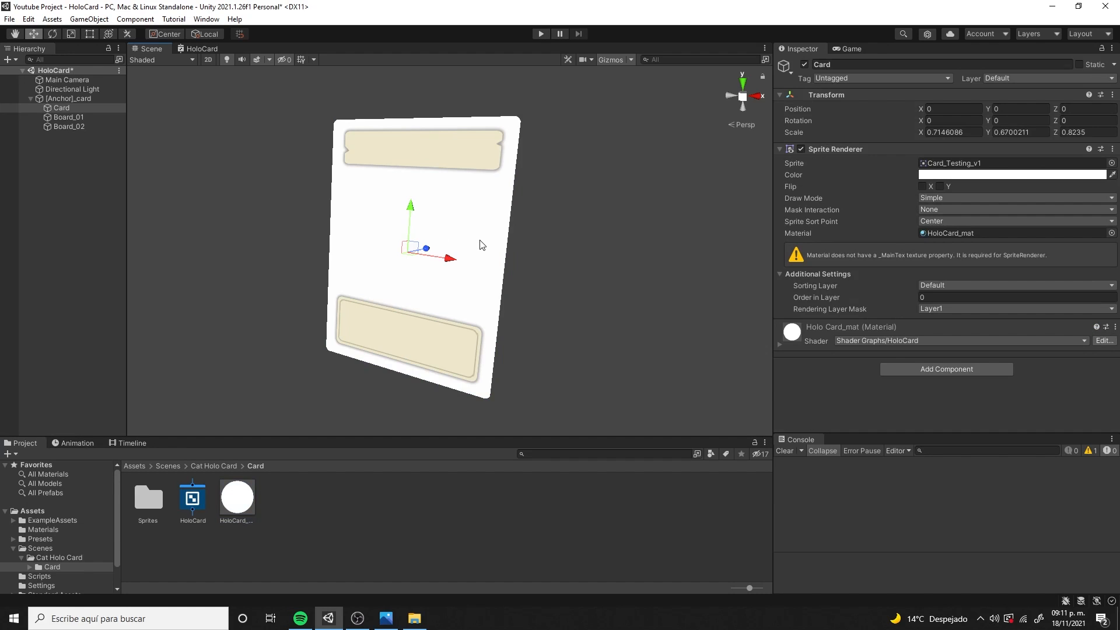
pyautogui.click(812, 341)
pyautogui.scroll(-3, 914, 245)
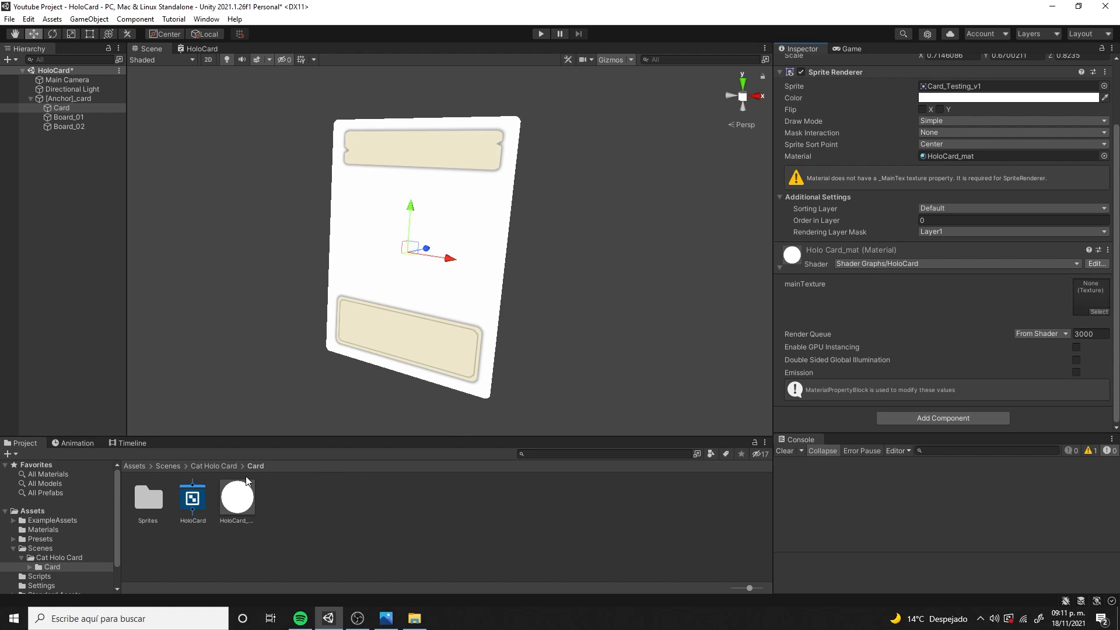
# Assign the gray, yellow-bordered card texture from the Sprites folder to the material's mainTexture property
pyautogui.click(221, 467)
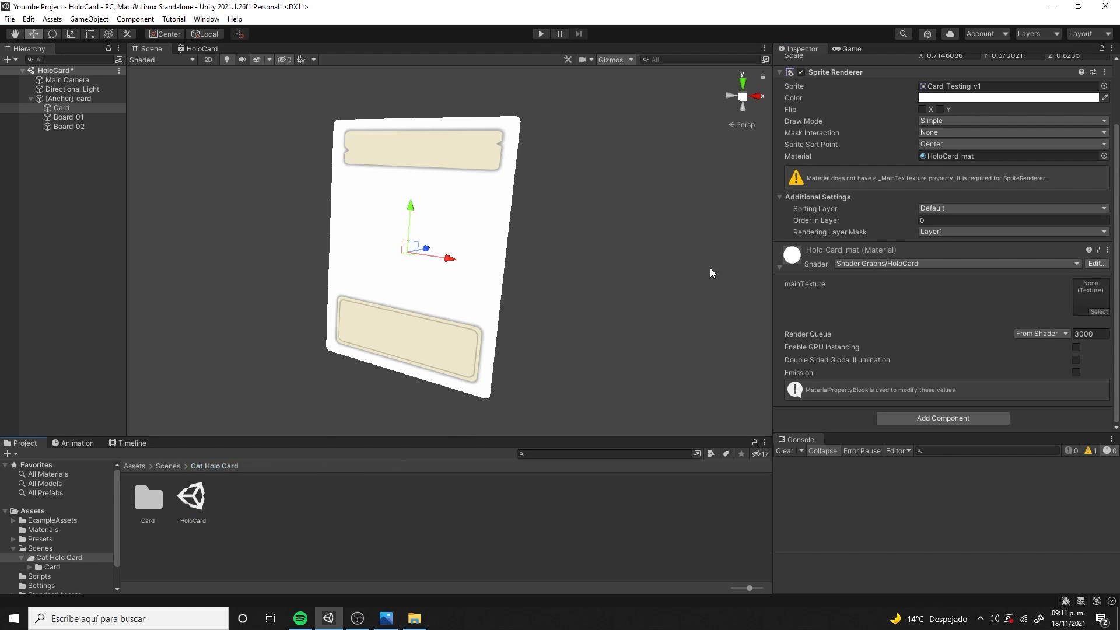
pyautogui.doubleClick(156, 502)
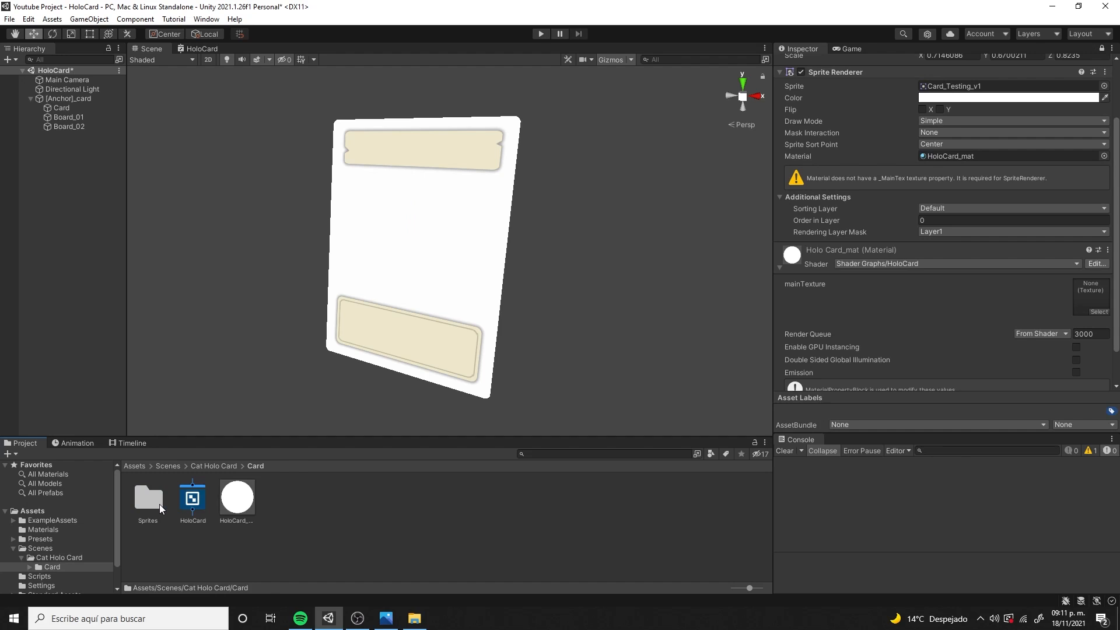
pyautogui.doubleClick(159, 504)
pyautogui.moveTo(282, 499); pyautogui.dragTo(1091, 296)
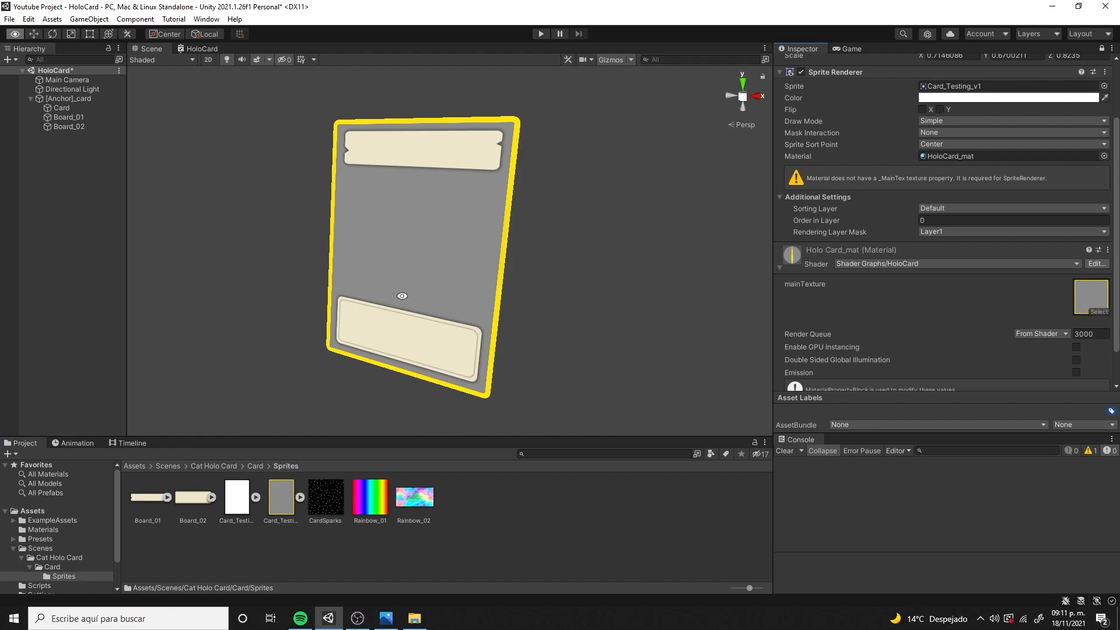
pyautogui.moveTo(402, 296)
pyautogui.keyDown('alt'); pyautogui.mouseDown()
pyautogui.moveTo(475, 305)
pyautogui.moveTo(419, 300)
pyautogui.mouseUp(); pyautogui.keyUp('alt')
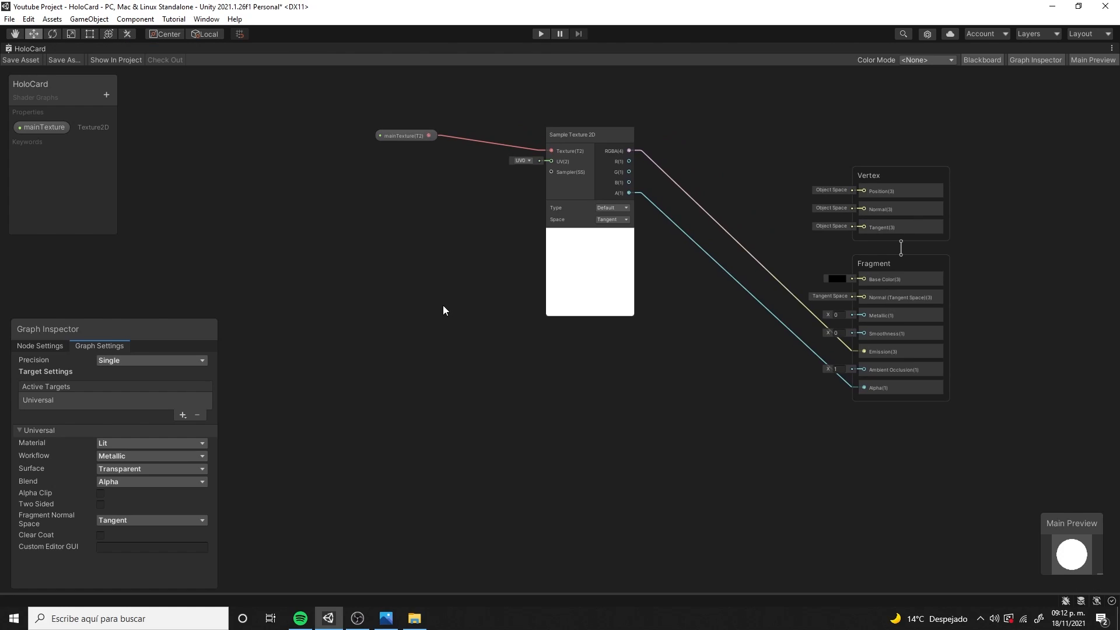
# Add a second Sample Texture 2D node to the HoloCard graph, placed below the mainTexture nodes
pyautogui.moveTo(443, 306); pyautogui.dragTo(468, 302, button='middle')
pyautogui.press('space')
pyautogui.click(451, 275)
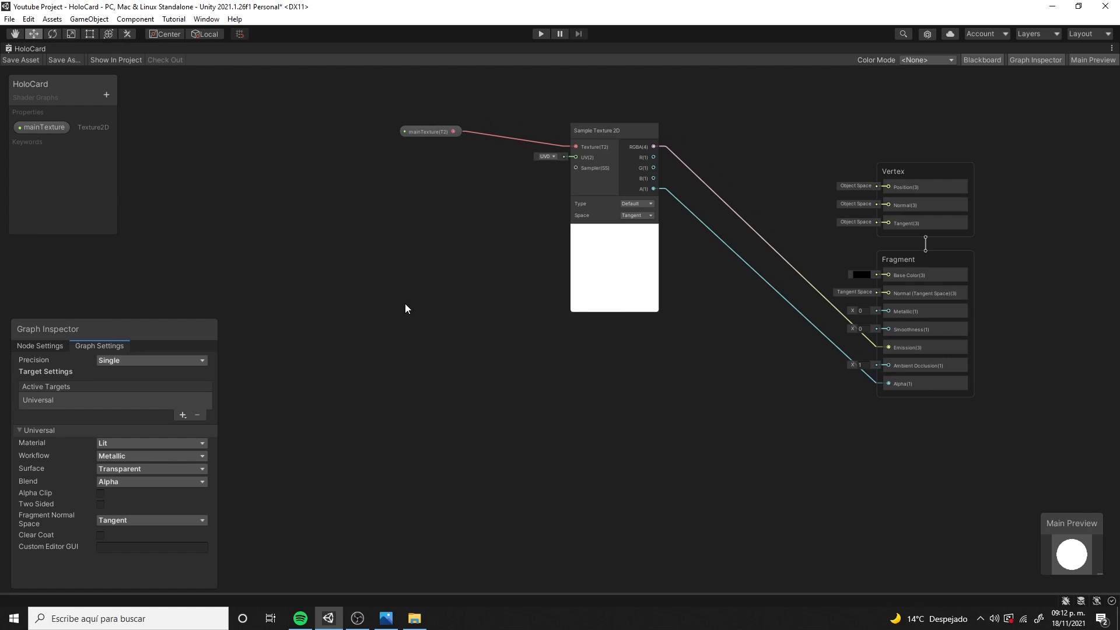
pyautogui.press('space')
pyautogui.write('sample')
pyautogui.press('Down')
pyautogui.press('Down')
pyautogui.press('Down')
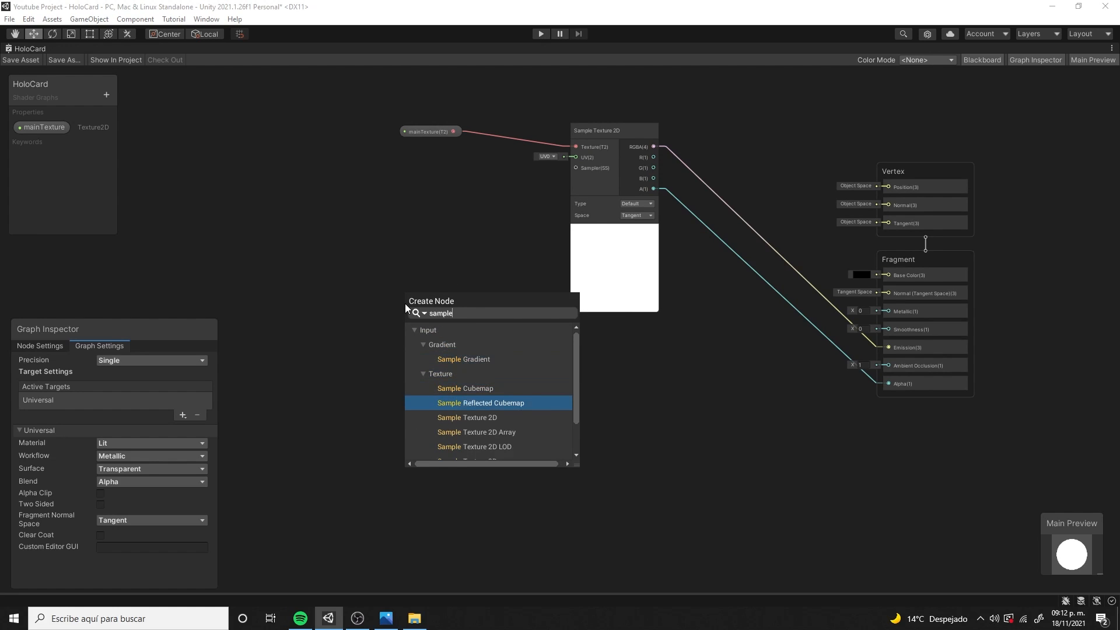
pyautogui.press('Down')
pyautogui.press('Return')
pyautogui.moveTo(431, 328); pyautogui.dragTo(395, 333)
# Create a Texture2D property named holoTexture and connect its node to the new Sample Texture 2D node's Texture input
pyautogui.moveTo(374, 289); pyautogui.dragTo(504, 268, button='middle')
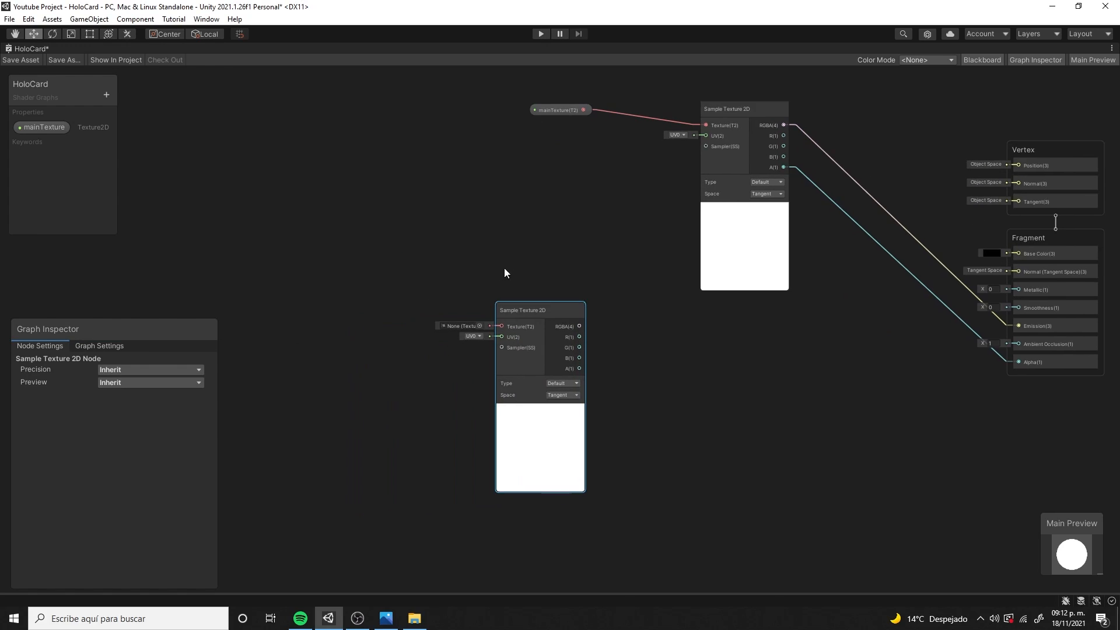
pyautogui.click(107, 94)
pyautogui.click(177, 185)
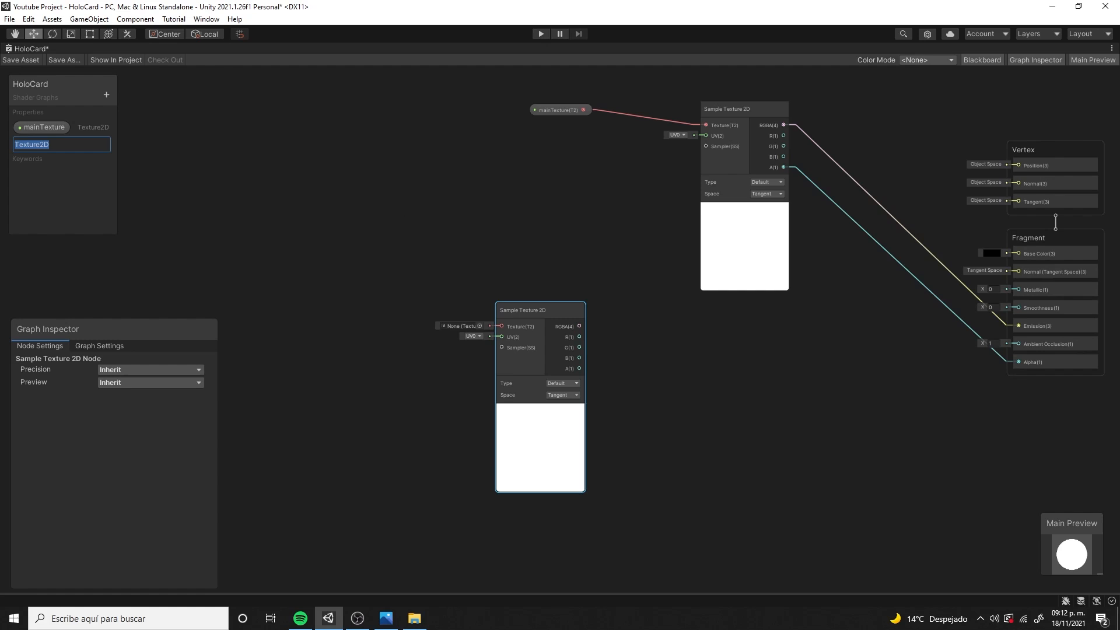
pyautogui.write('holoTexture')
pyautogui.press('Return')
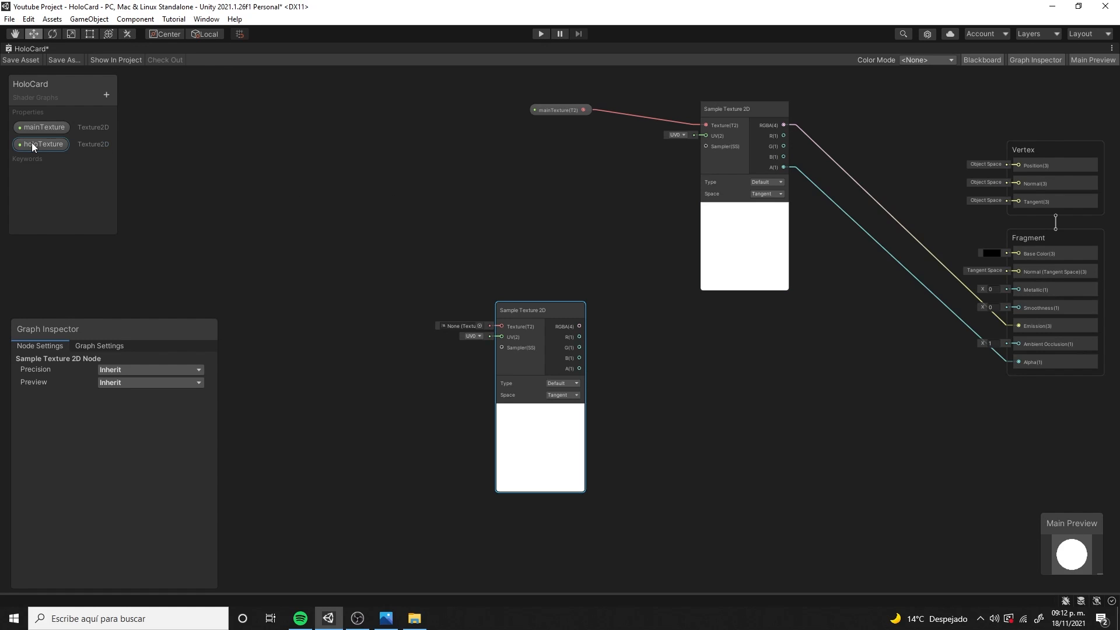
pyautogui.moveTo(43, 144); pyautogui.dragTo(487, 324)
# Move the holoTexture node and its Sample Texture 2D node directly beneath the mainTexture pair
pyautogui.moveTo(363, 324); pyautogui.dragTo(545, 432)
pyautogui.moveTo(550, 438); pyautogui.dragTo(753, 515)
pyautogui.click(662, 365)
# Add a Blend node between the texture samples and the Fragment block, and collapse its preview
pyautogui.moveTo(662, 366); pyautogui.dragTo(524, 353, button='middle')
pyautogui.press('space')
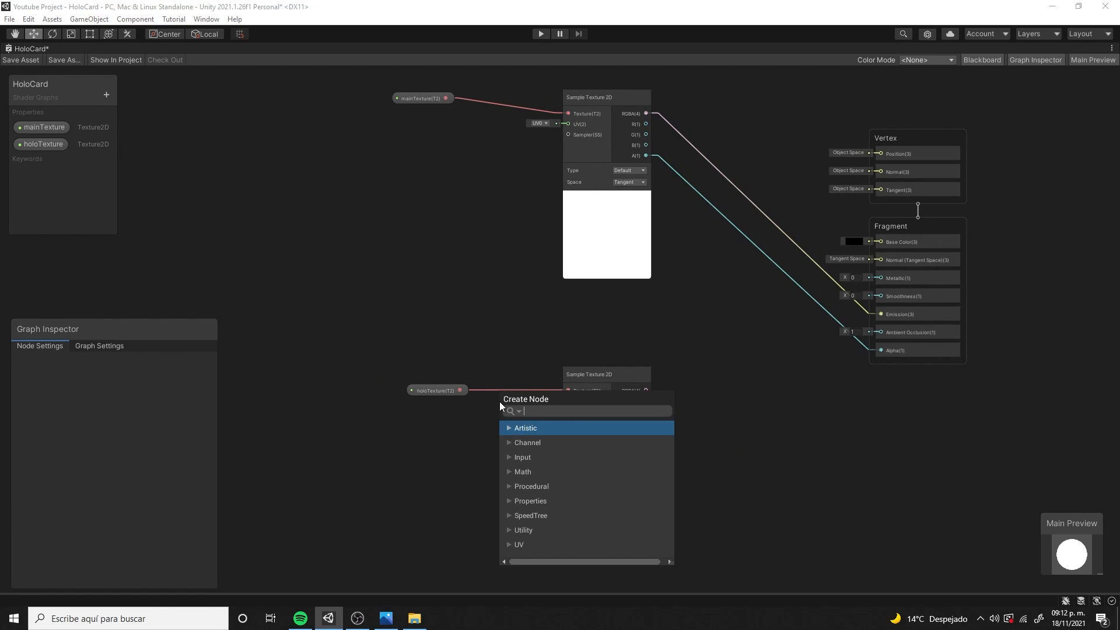
pyautogui.write('blend')
pyautogui.press('Down')
pyautogui.press('Return')
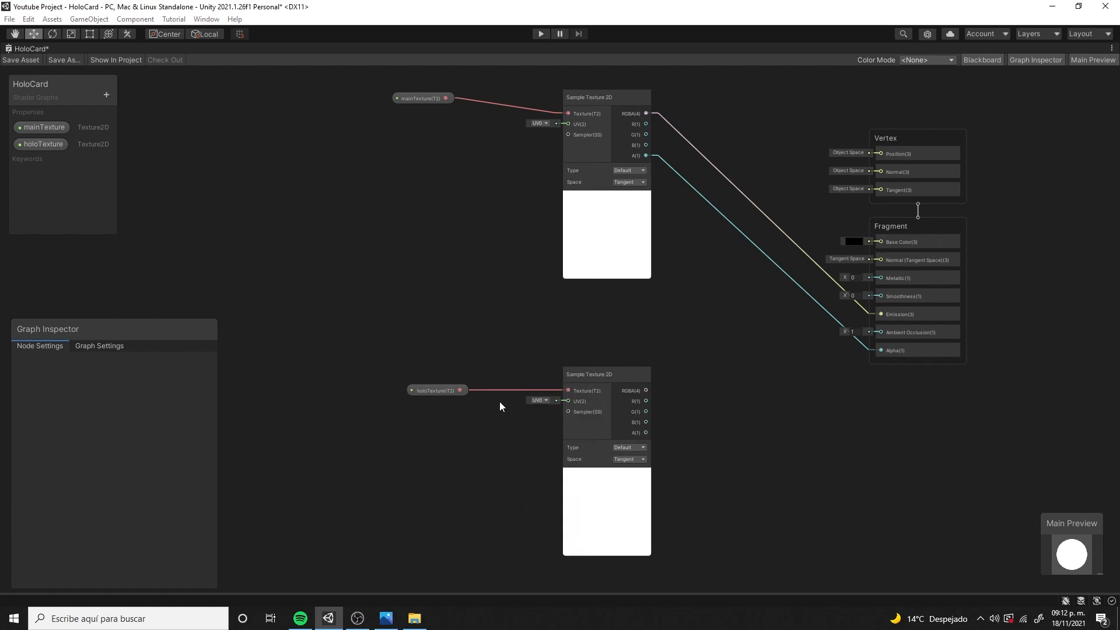
pyautogui.moveTo(544, 417); pyautogui.dragTo(751, 317)
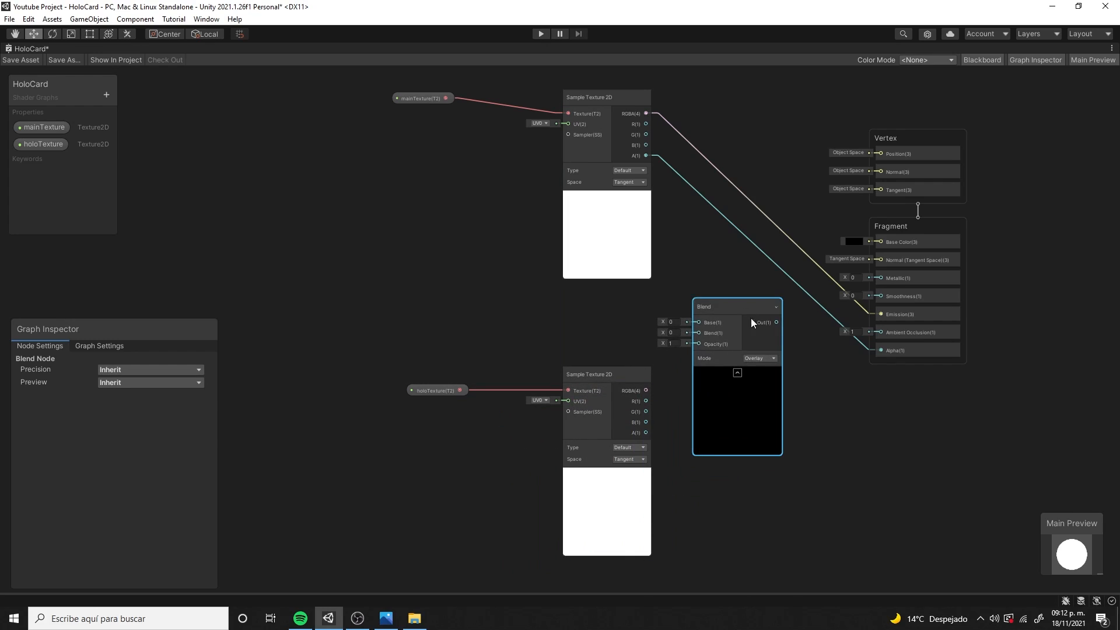
pyautogui.click(738, 373)
# Move the mainTexture and holoTexture node pairs farther away from the Blend node to make room for connections
pyautogui.moveTo(653, 192); pyautogui.dragTo(674, 215, button='middle')
pyautogui.moveTo(380, 102); pyautogui.dragTo(555, 244)
pyautogui.moveTo(401, 363); pyautogui.dragTo(611, 479)
pyautogui.moveTo(634, 510); pyautogui.dragTo(542, 489)
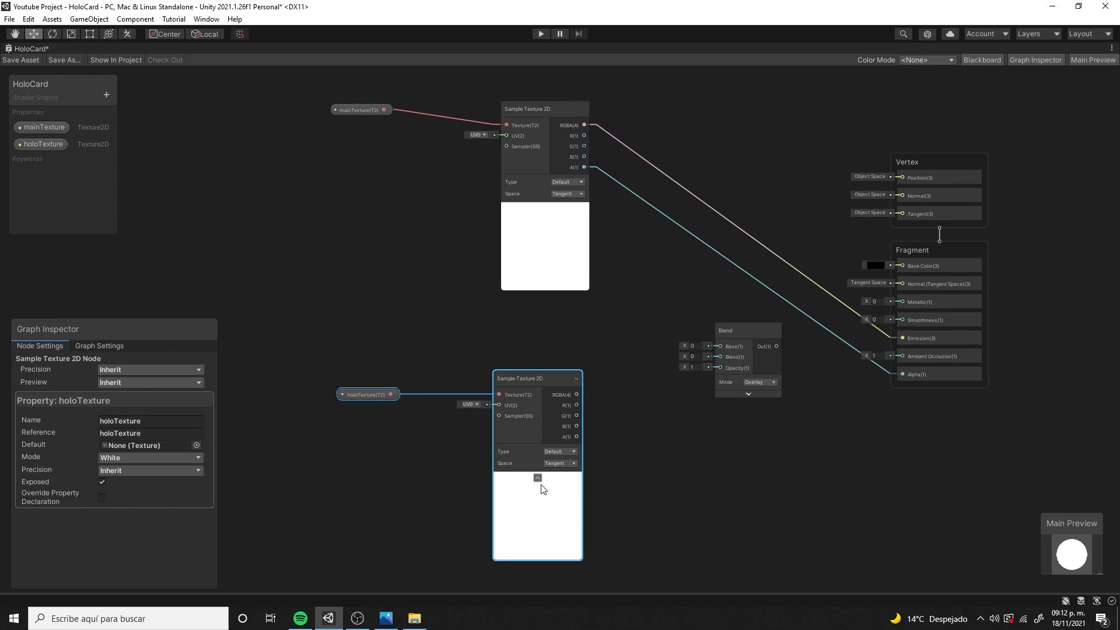
# Connect the main texture sample's RGBA to the Blend node's Base input and the holo sample's RGBA to its Blend input
pyautogui.click(566, 350)
pyautogui.moveTo(894, 337); pyautogui.dragTo(736, 344)
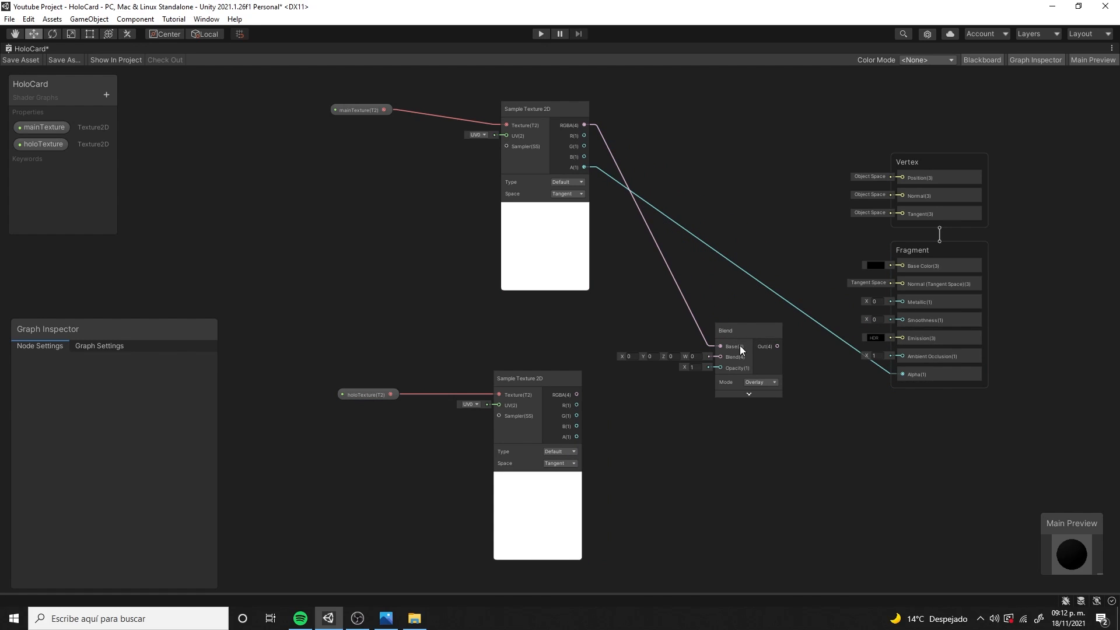
pyautogui.moveTo(576, 394); pyautogui.dragTo(721, 356)
# Set the Blend node's mode to Dodge and connect its output to the Fragment Emission input
pyautogui.click(766, 382)
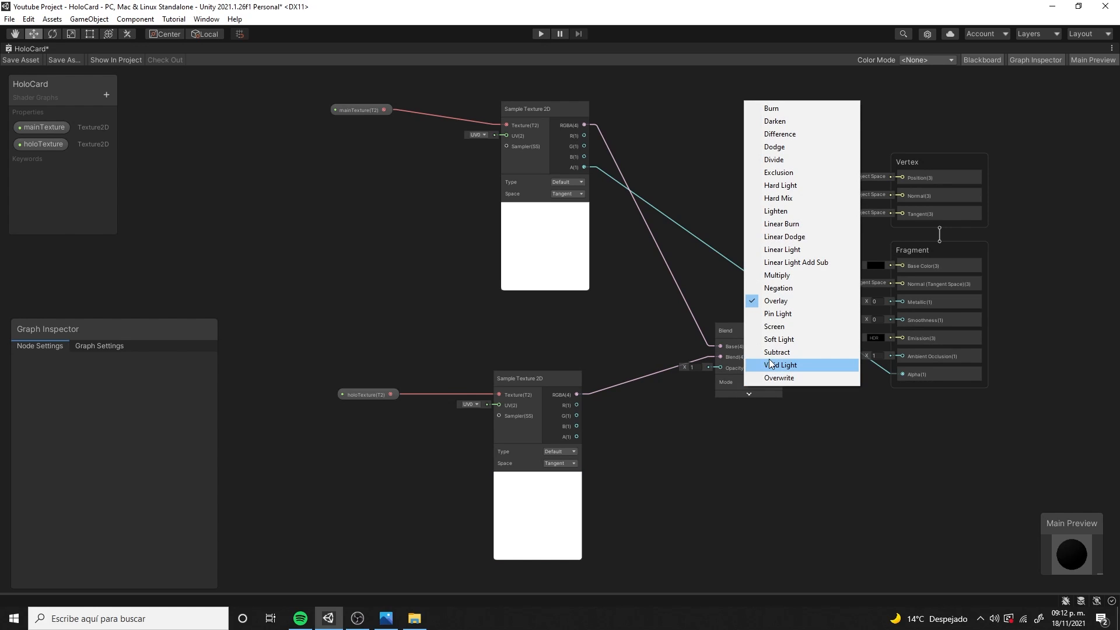
pyautogui.click(814, 151)
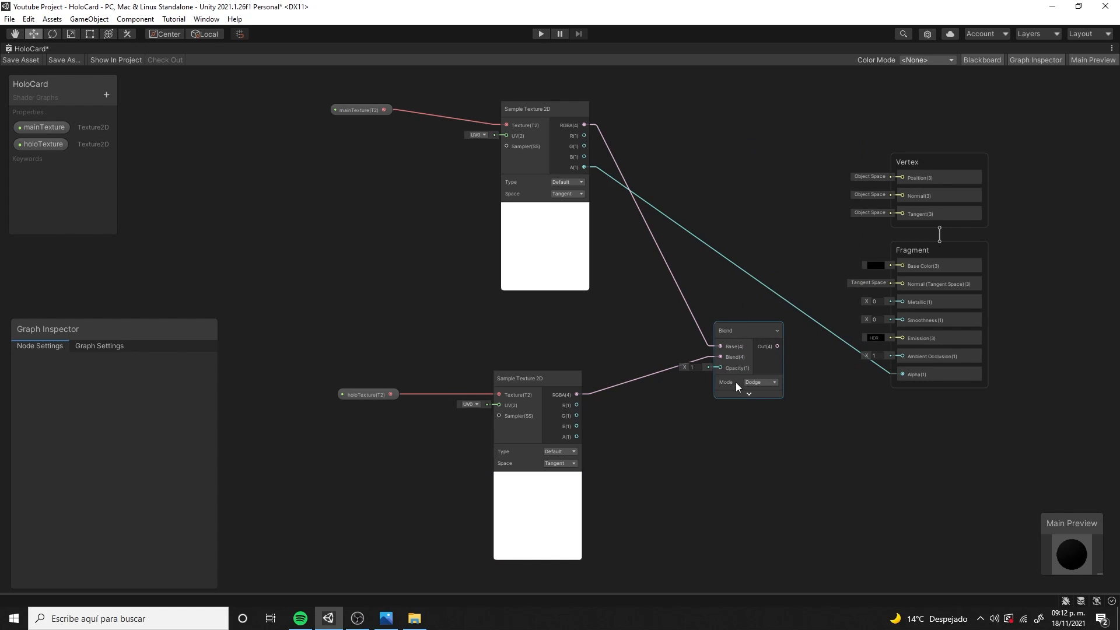
pyautogui.scroll(3, 765, 387)
pyautogui.scroll(-3, 765, 388)
pyautogui.moveTo(764, 365); pyautogui.dragTo(962, 403)
pyautogui.scroll(-3, 714, 382)
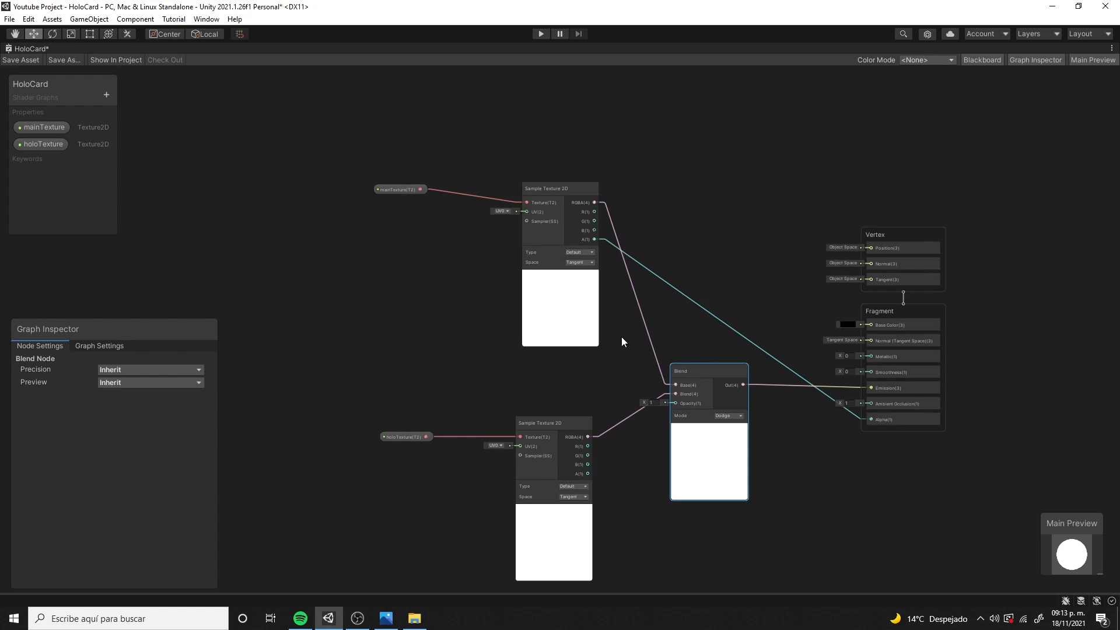
pyautogui.moveTo(620, 285); pyautogui.dragTo(606, 280)
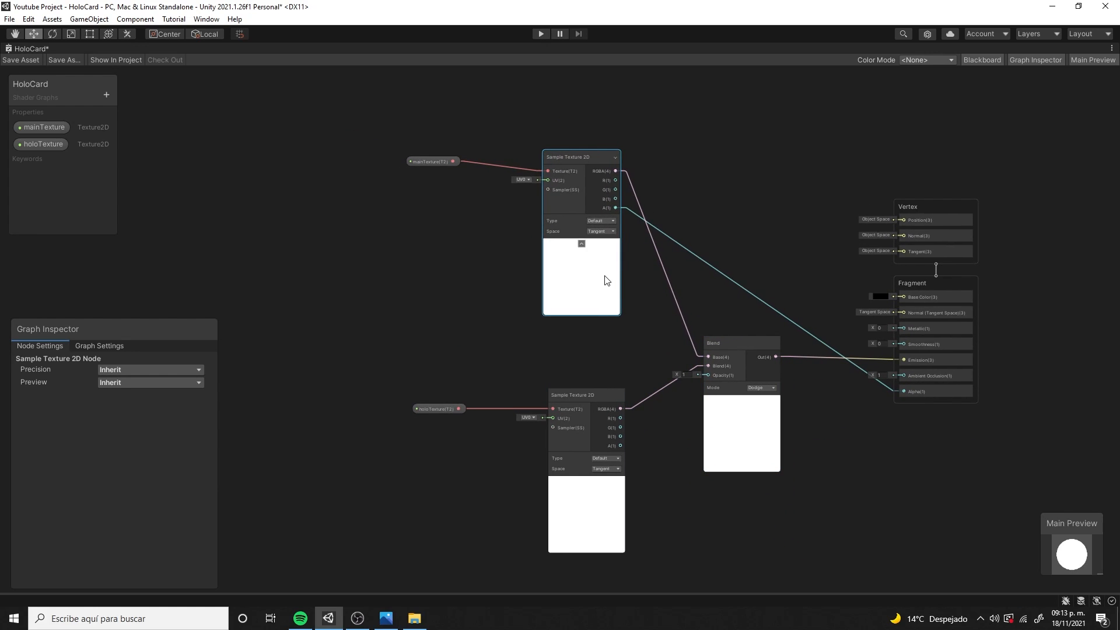
# Save the HoloCard shader graph and return to the Scene view
pyautogui.click(23, 60)
pyautogui.click(313, 187)
pyautogui.hotkey('shift', 'space')
pyautogui.click(158, 49)
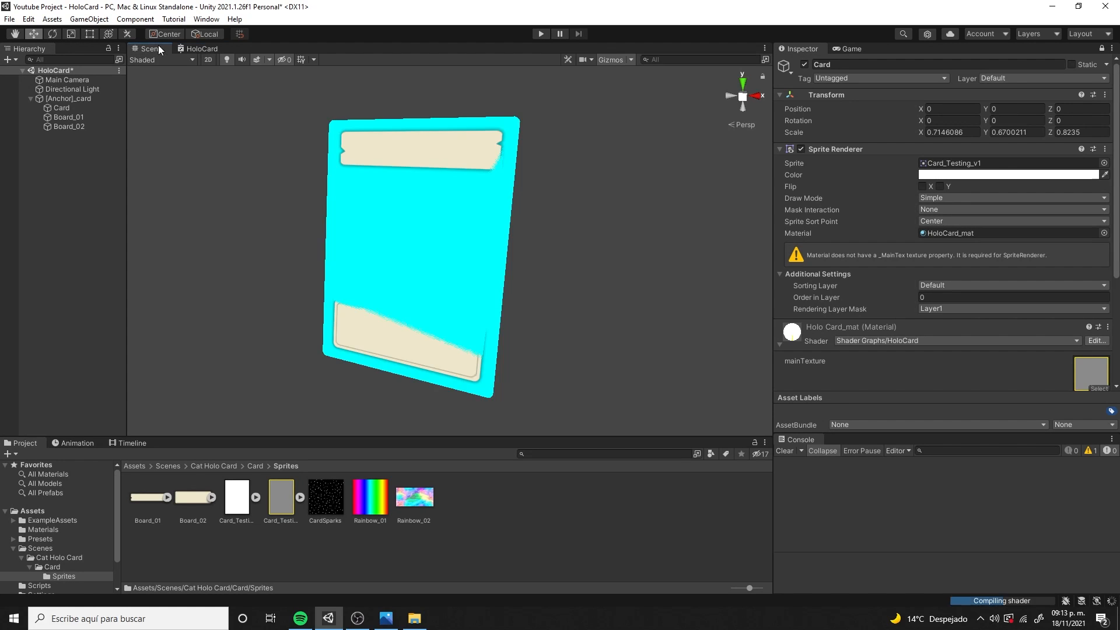
# Assign the Rainbow_02 texture to the holoTexture property of HoloCard_mat
pyautogui.scroll(-5, 1010, 266)
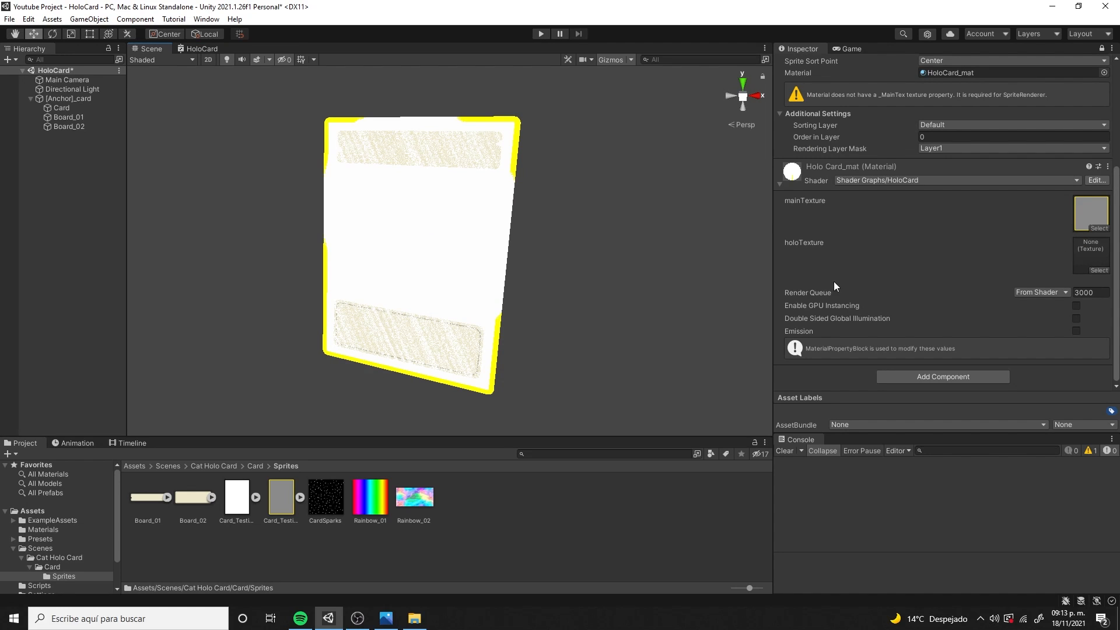
pyautogui.moveTo(416, 497); pyautogui.dragTo(560, 356)
pyautogui.moveTo(1042, 232); pyautogui.dragTo(1096, 255)
pyautogui.keyDown('alt'); pyautogui.moveTo(476, 294); pyautogui.dragTo(387, 320); pyautogui.keyUp('alt')
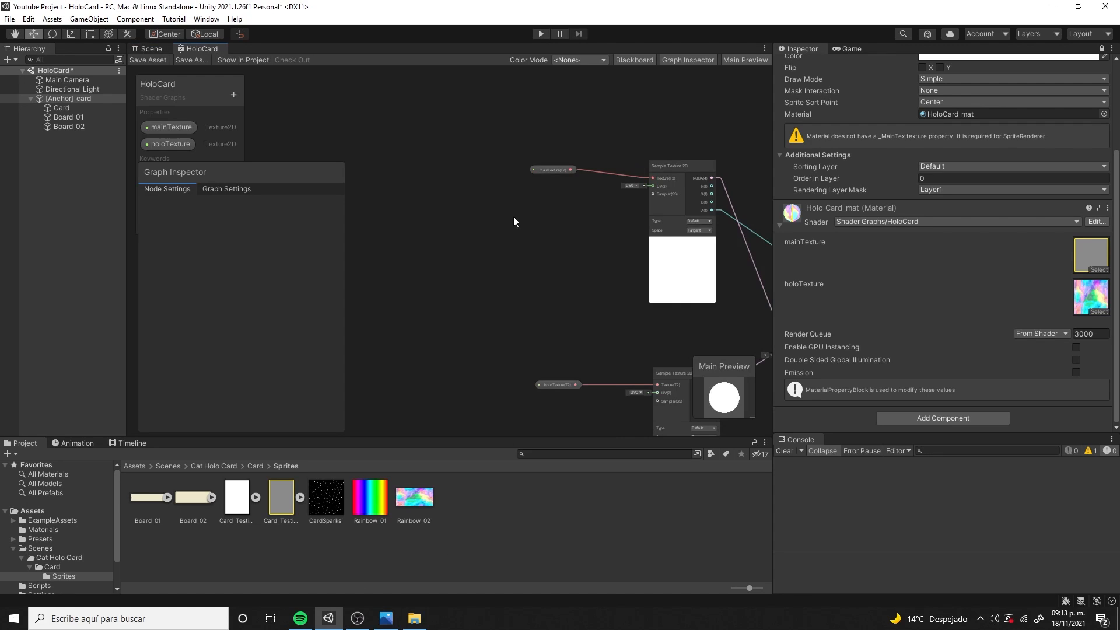
# Enable Two Sided in the HoloCard graph settings, save the graph and check the card in the scene
pyautogui.click(228, 188)
pyautogui.moveTo(568, 240); pyautogui.dragTo(325, 171, button='middle')
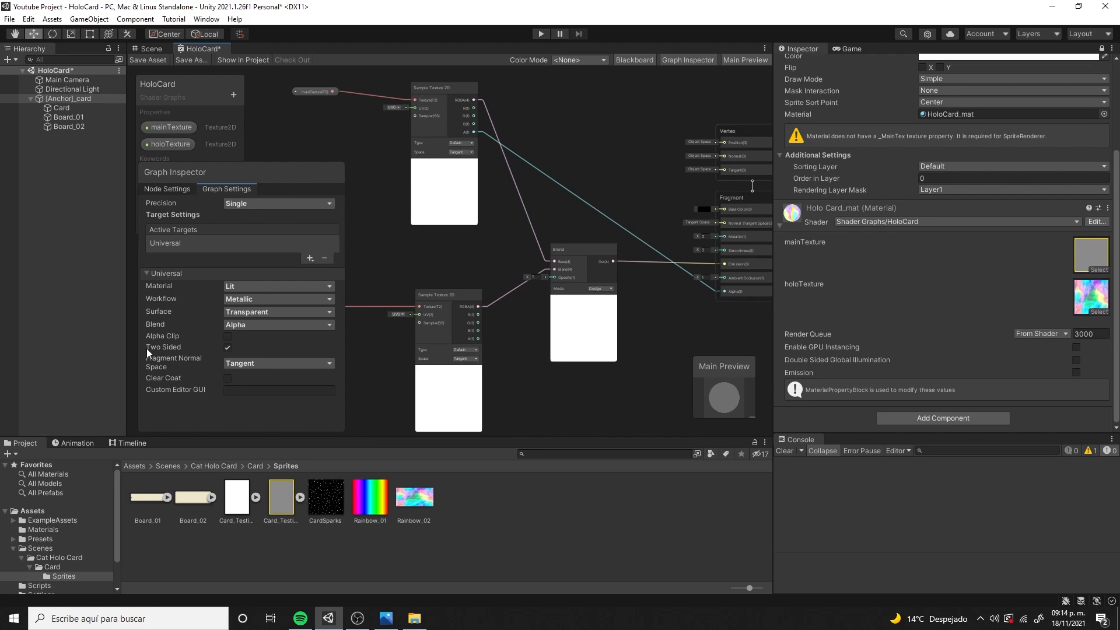
pyautogui.click(153, 49)
pyautogui.keyDown('alt'); pyautogui.moveTo(175, 157); pyautogui.dragTo(863, 232); pyautogui.keyUp('alt')
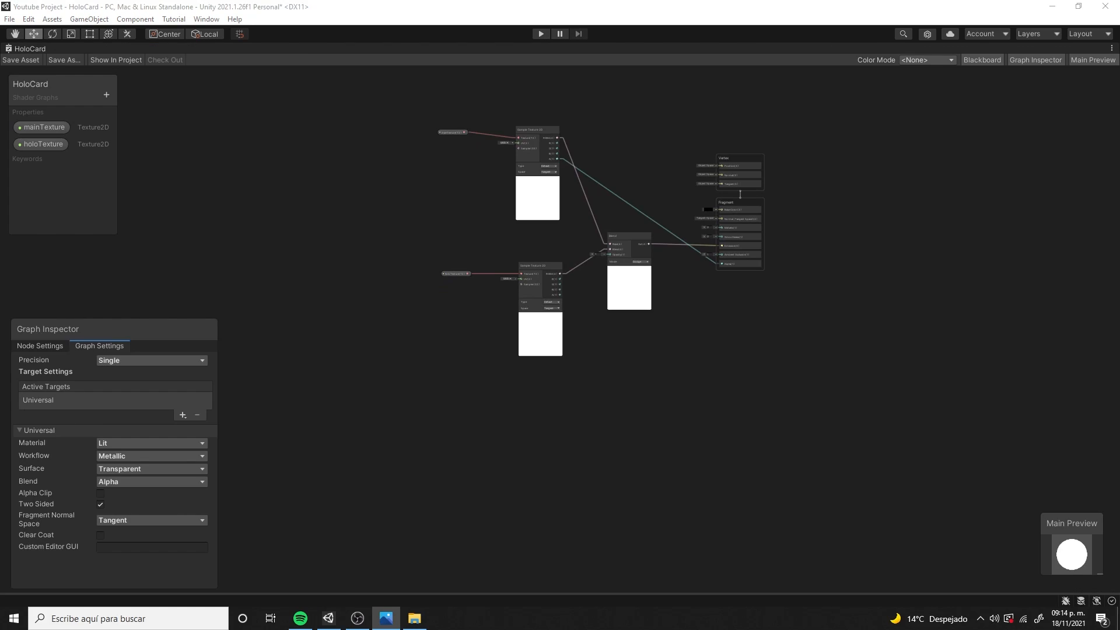
# Add a Simple Noise node near the holoTexture node and set its Scale to 20
pyautogui.scroll(5, 338, 247)
pyautogui.moveTo(405, 255); pyautogui.dragTo(419, 248, button='middle')
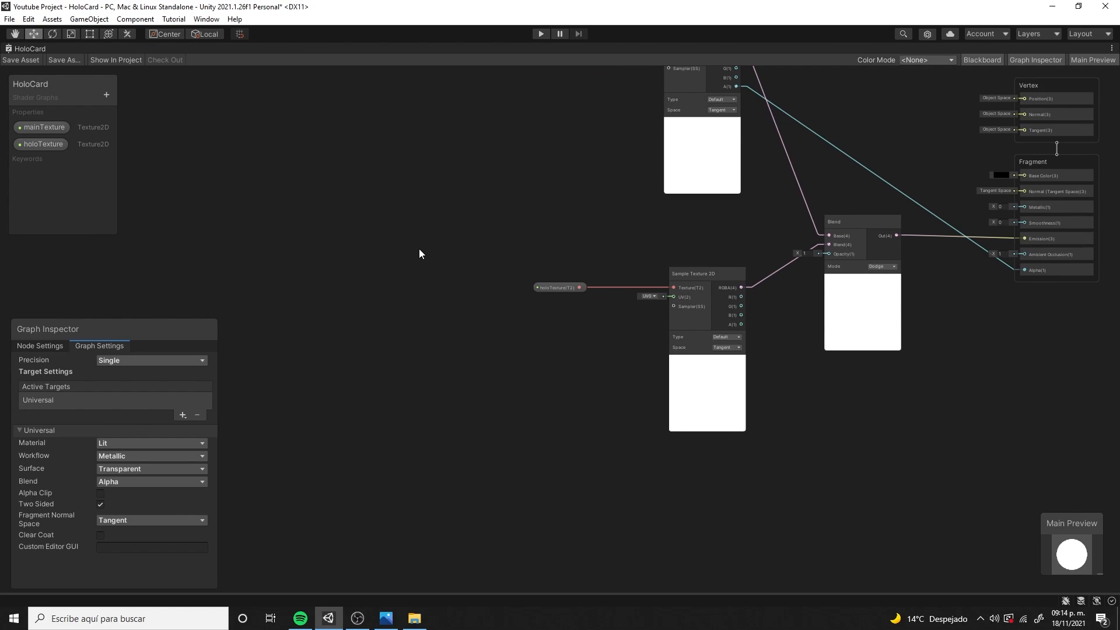
pyautogui.press('space')
pyautogui.write('simpl')
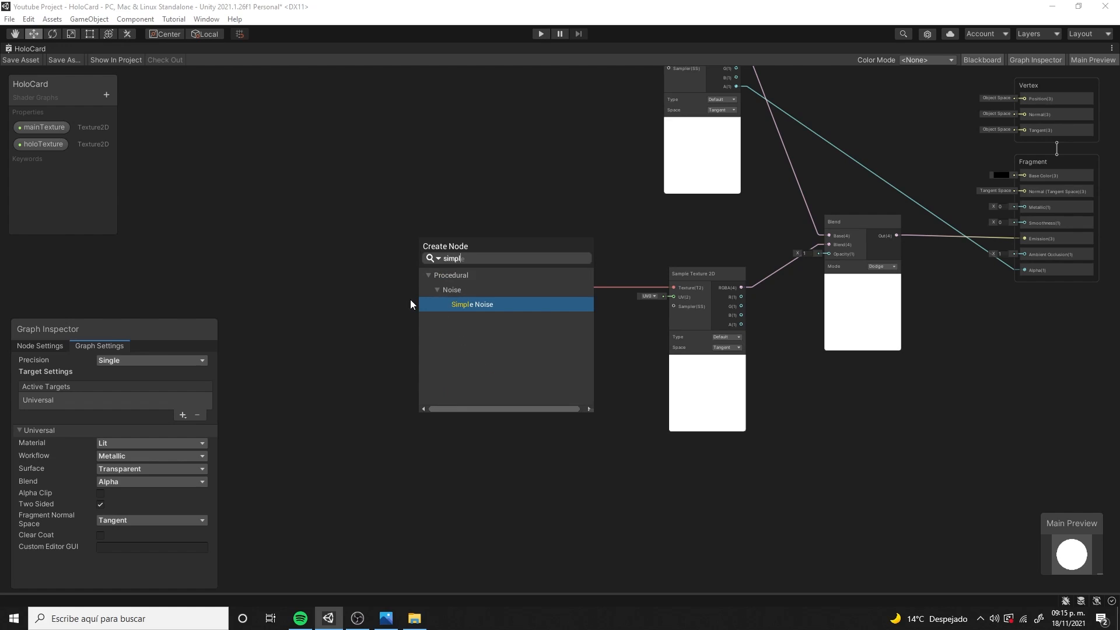
pyautogui.press('Return')
pyautogui.scroll(2, 411, 299)
pyautogui.click(403, 279)
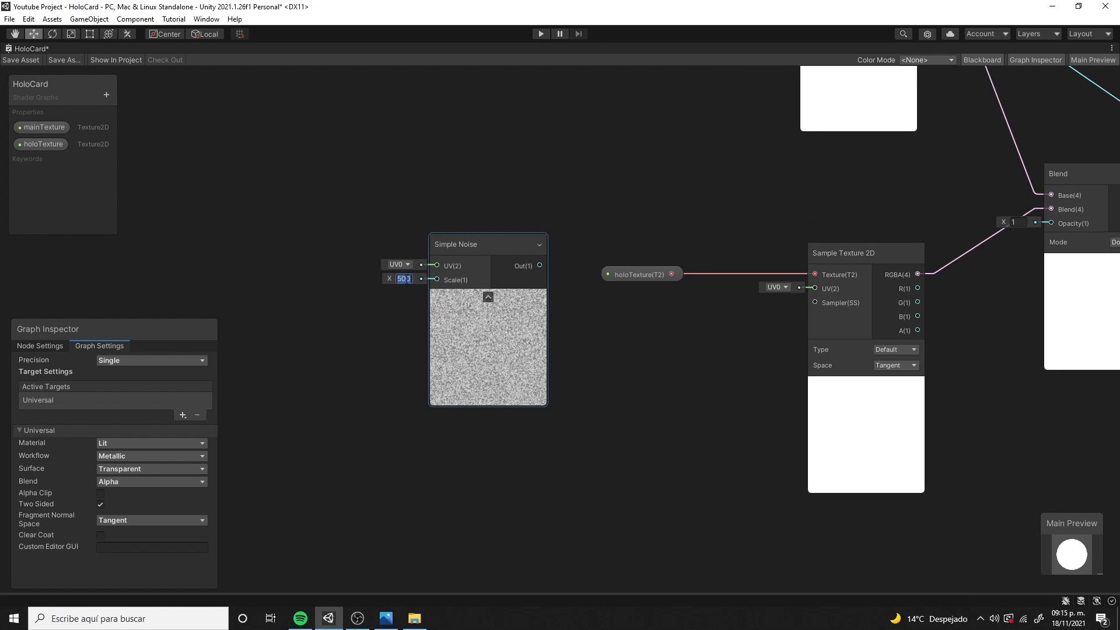
pyautogui.write('20')
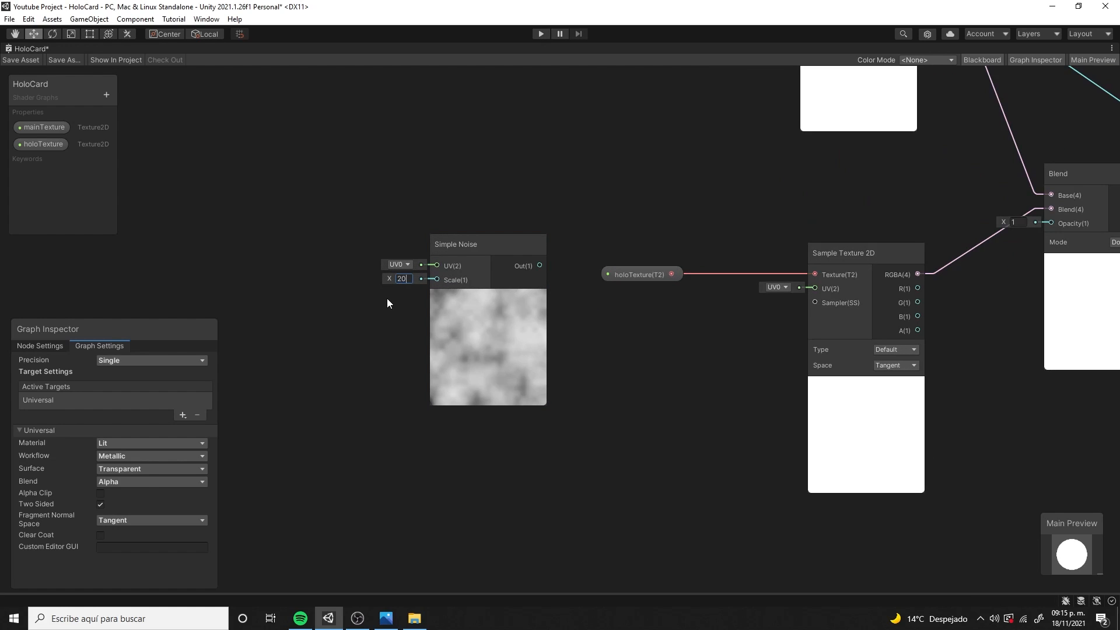
pyautogui.scroll(-2, 394, 303)
pyautogui.moveTo(397, 296); pyautogui.dragTo(502, 319, button='middle')
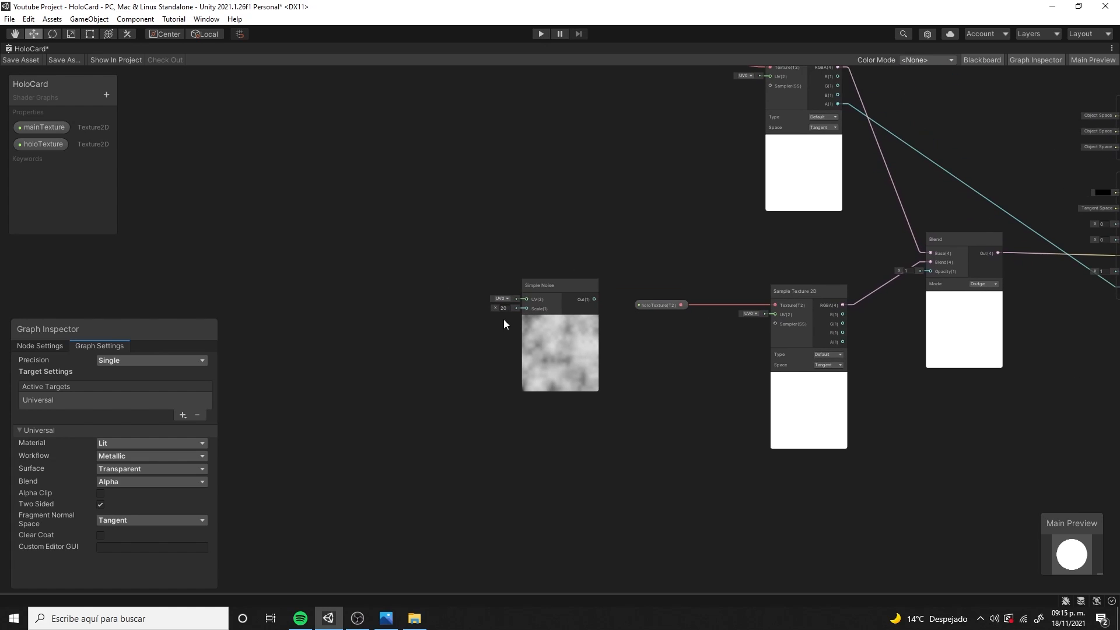
# Move the Simple Noise node aside and add a Tiling And Offset node between it and the holoTexture's Sample Texture 2D
pyautogui.click(543, 284)
pyautogui.moveTo(544, 283); pyautogui.dragTo(471, 313)
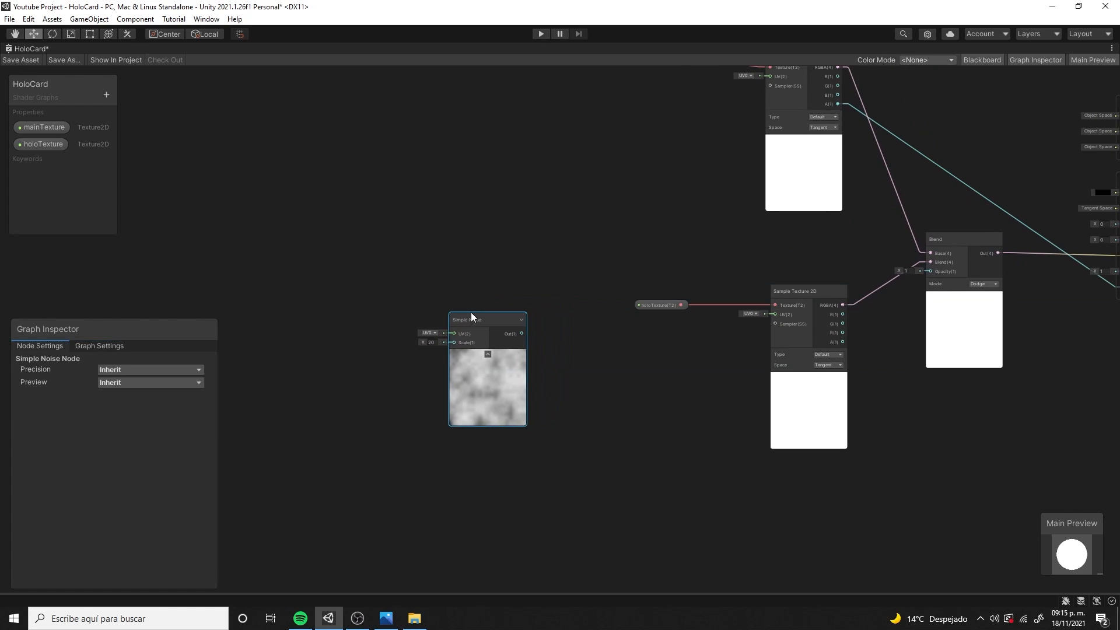
pyautogui.press('space')
pyautogui.write('tiling')
pyautogui.press('Return')
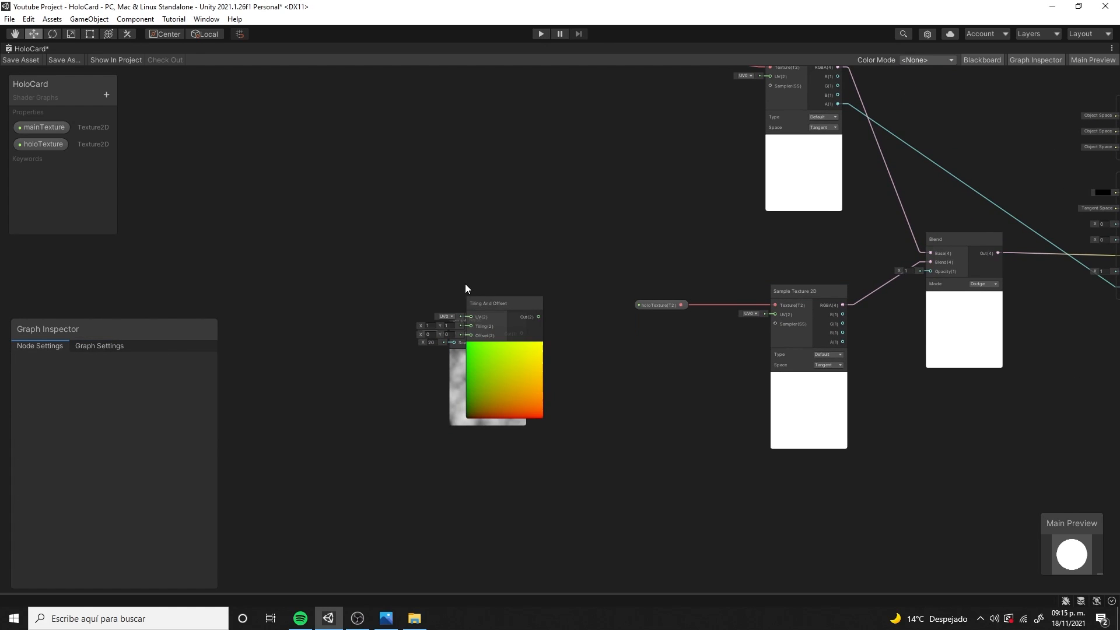
pyautogui.scroll(1, 485, 328)
pyautogui.moveTo(485, 328); pyautogui.dragTo(701, 340)
pyautogui.scroll(1, 703, 338)
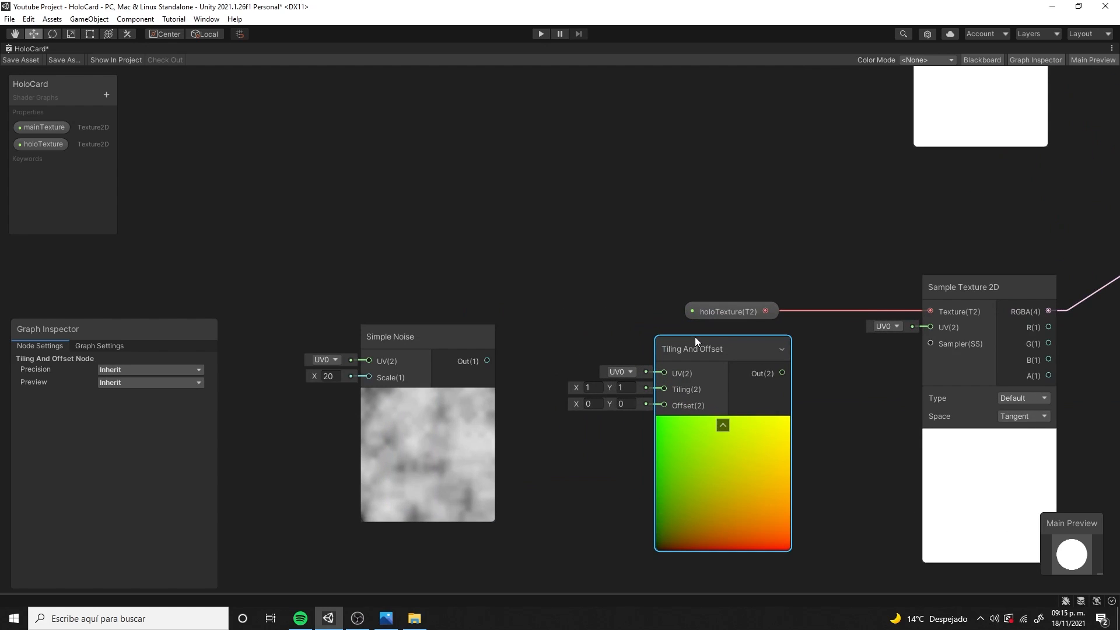
# Connect the Simple Noise output to the Tiling And Offset's Offset and its output to the holoTexture sampler's UV, aligning the noise node
pyautogui.moveTo(695, 337); pyautogui.dragTo(557, 308, button='middle')
pyautogui.moveTo(351, 327); pyautogui.dragTo(533, 376)
pyautogui.scroll(-1, 530, 362)
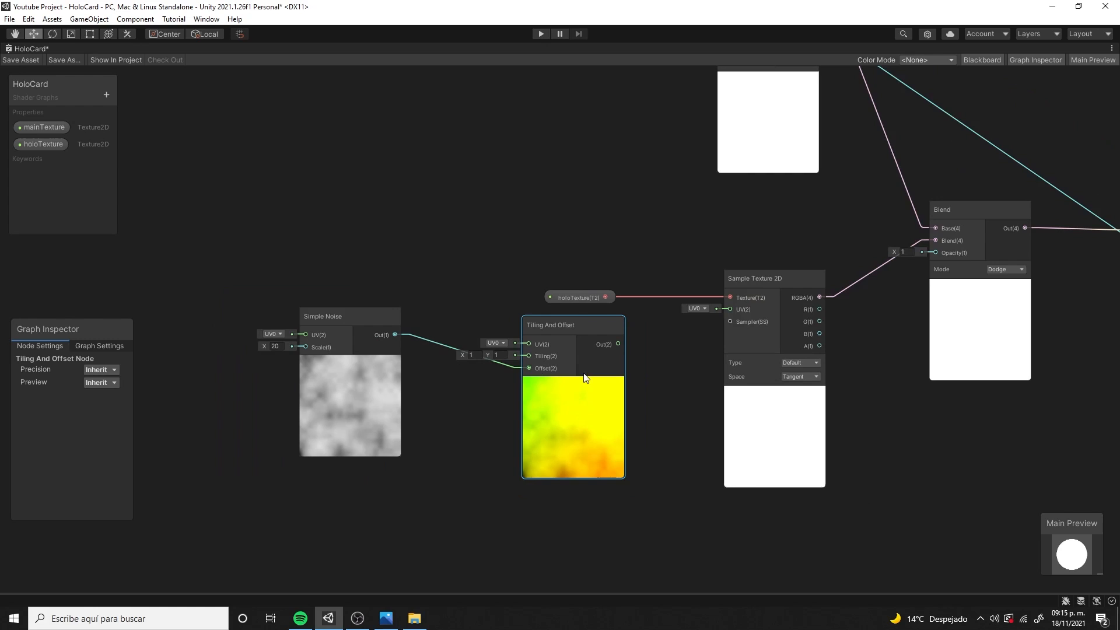
pyautogui.moveTo(619, 345); pyautogui.dragTo(730, 309)
pyautogui.click(328, 330)
pyautogui.moveTo(327, 330); pyautogui.dragTo(353, 360)
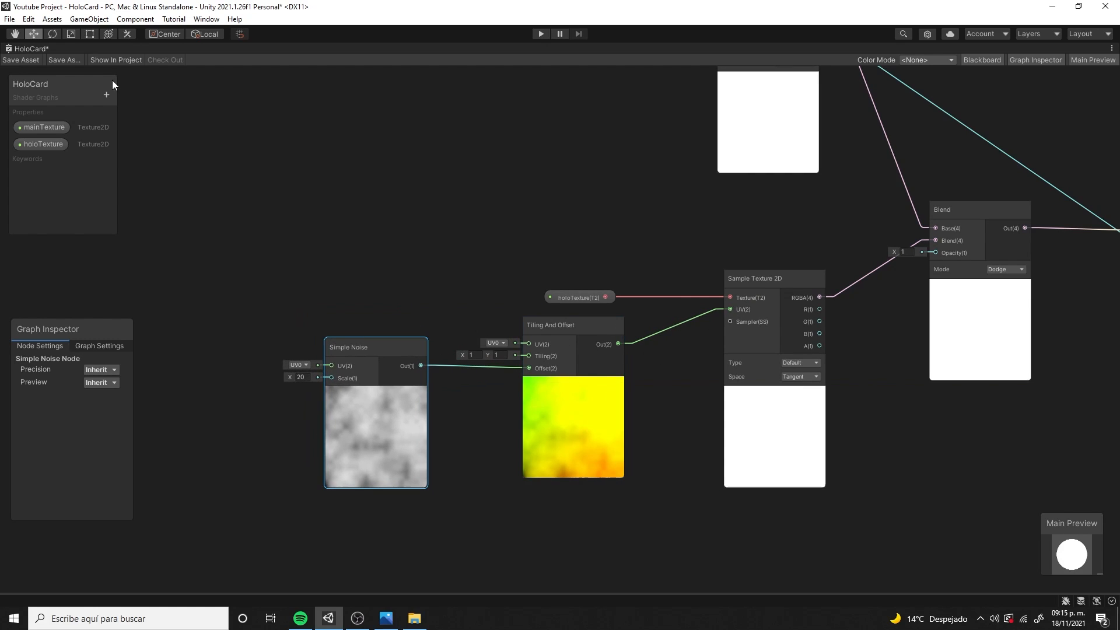
# Save the HoloCard graph and check the noise-offset holo texture on the card in the Scene view
pyautogui.hotkey('shift', 'space')
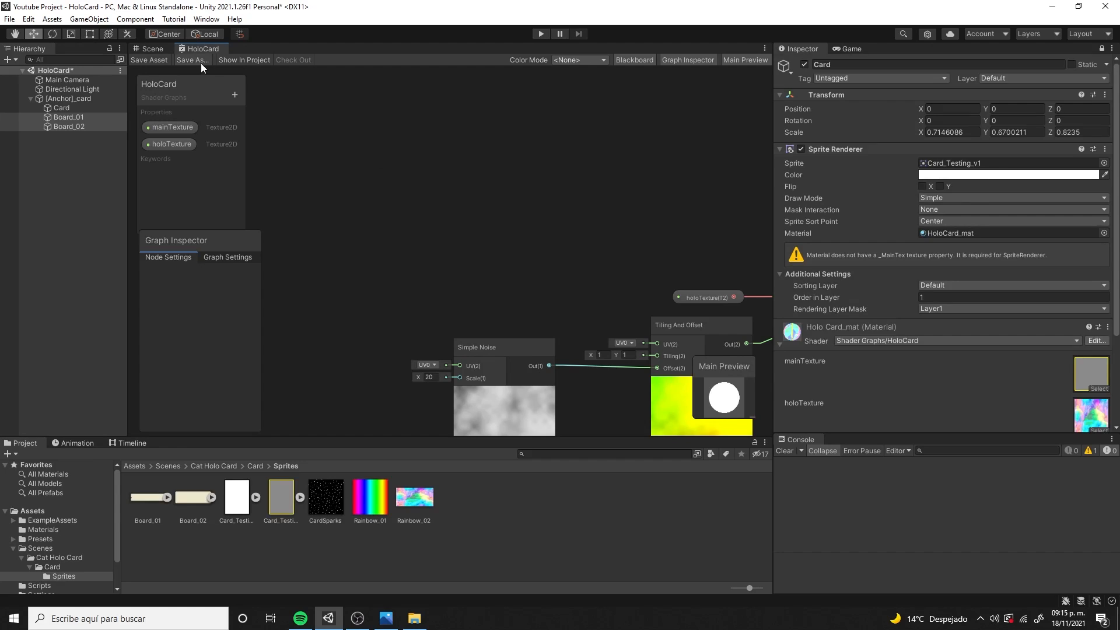
pyautogui.click(164, 48)
pyautogui.press('alt')
pyautogui.keyDown('alt'); pyautogui.moveTo(388, 215); pyautogui.dragTo(362, 214); pyautogui.keyUp('alt')
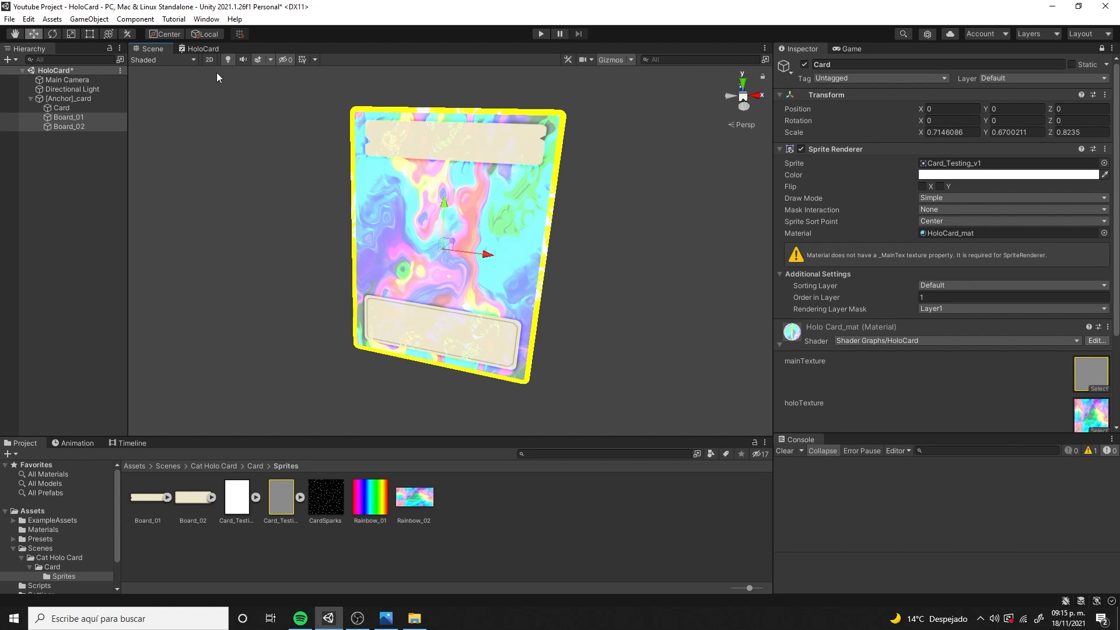
pyautogui.moveTo(251, 134)
pyautogui.keyDown('alt'); pyautogui.mouseDown()
pyautogui.moveTo(230, 107)
pyautogui.moveTo(230, 127)
pyautogui.moveTo(247, 120)
pyautogui.mouseUp(); pyautogui.keyUp('alt')
# Add a Float node beside Simple Noise in the HoloCard graph and connect its output to the noise Scale input
pyautogui.press('space')
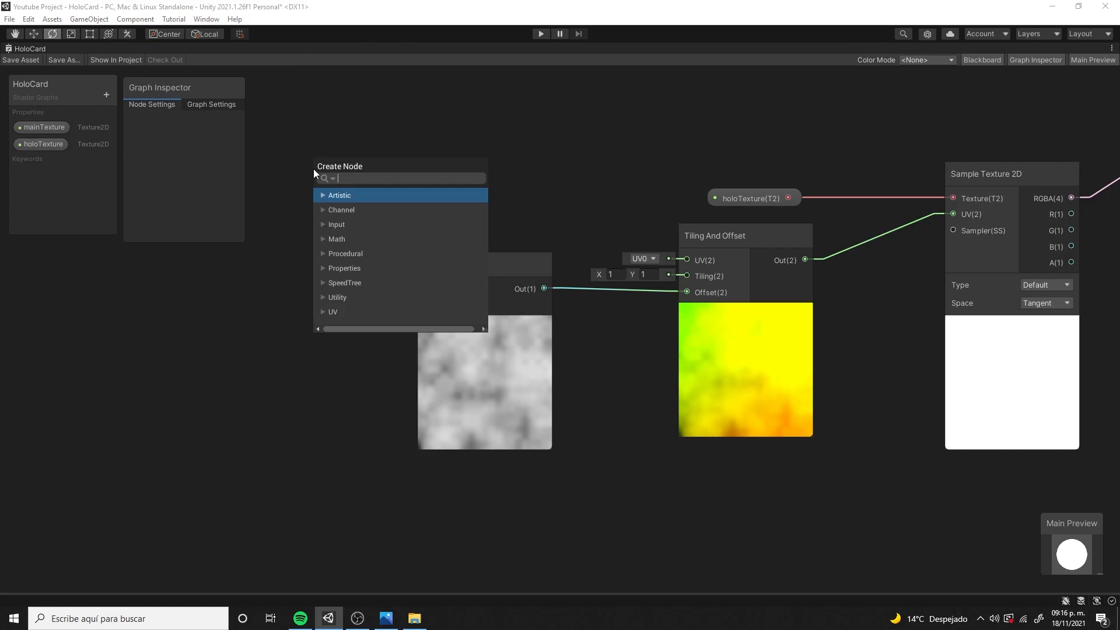
pyautogui.write('float')
pyautogui.press('Return')
pyautogui.moveTo(362, 193); pyautogui.dragTo(236, 321)
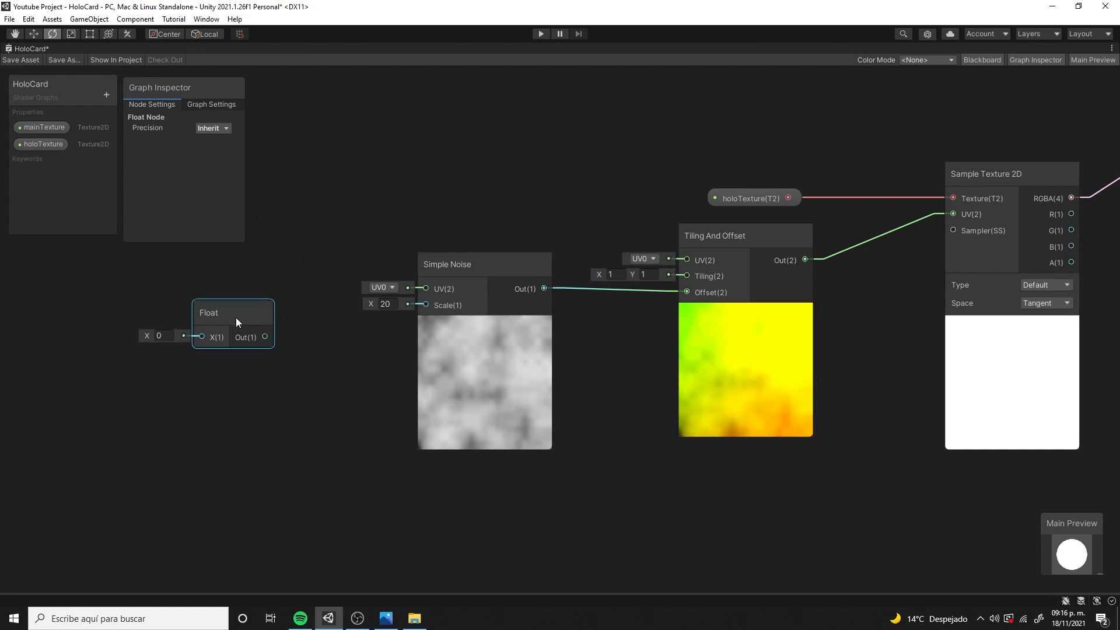
pyautogui.moveTo(425, 303); pyautogui.dragTo(426, 305)
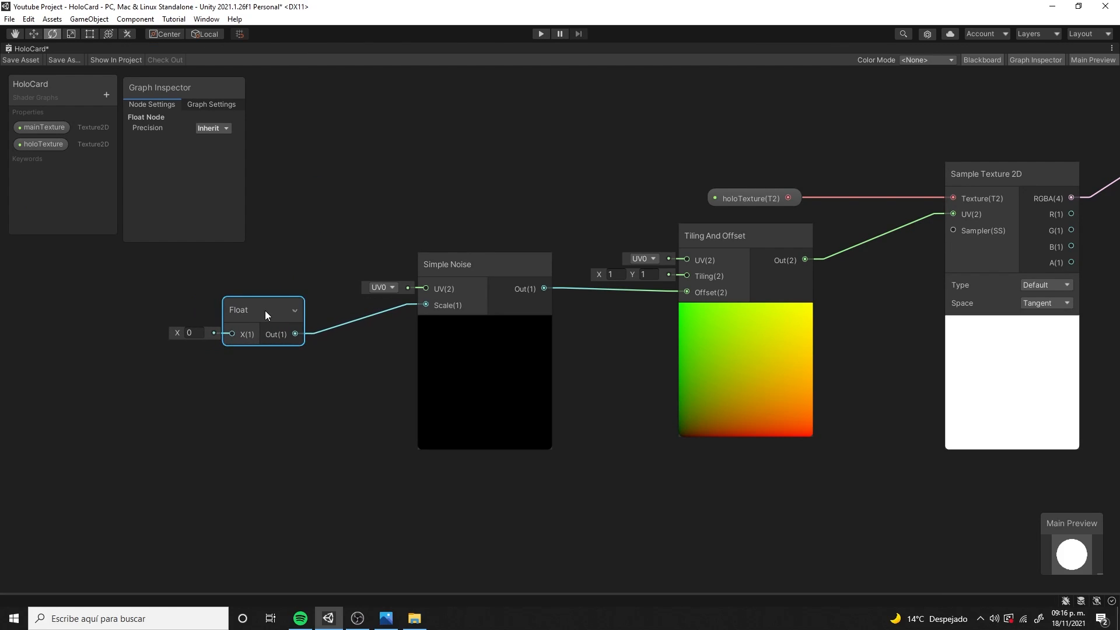
# Convert the Float node to a property and name it distortionAmount
pyautogui.rightClick(263, 314)
pyautogui.click(440, 459)
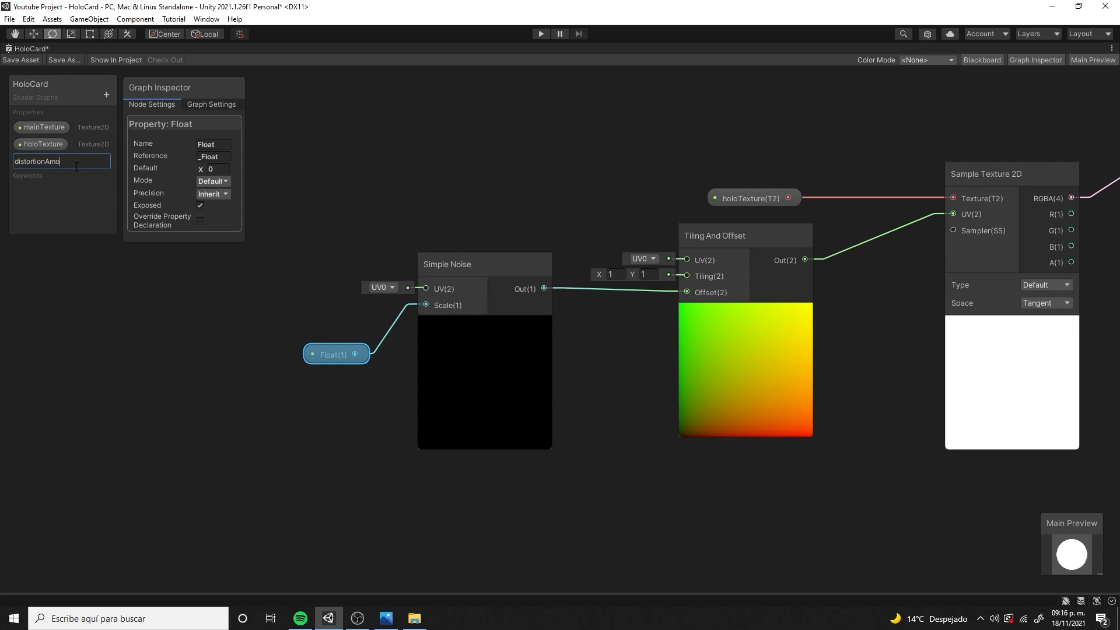
pyautogui.write('unt')
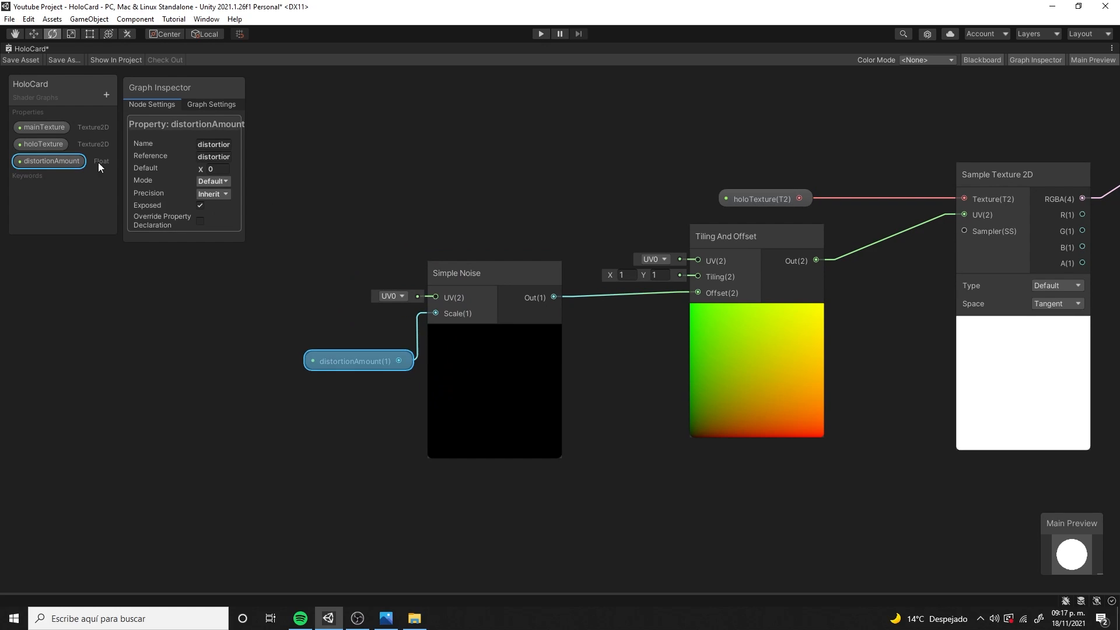
# Widen the Graph Inspector, switch distortionAmount to Slider mode with a higher maximum, and set its default to 20
pyautogui.moveTo(243, 240); pyautogui.dragTo(327, 284)
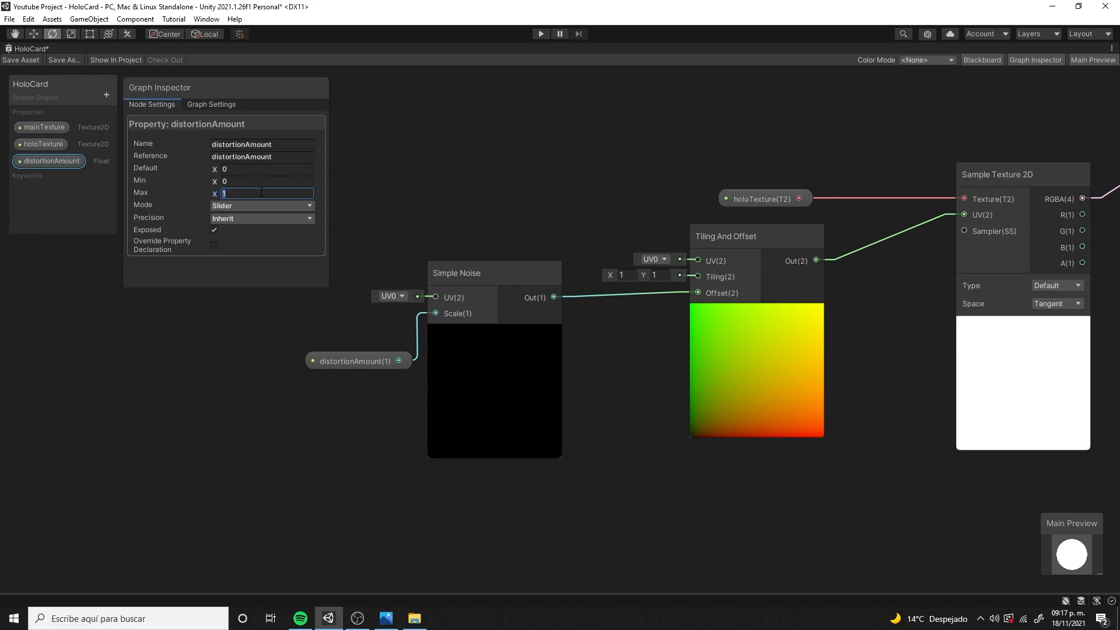
pyautogui.click(259, 167)
pyautogui.write('20')
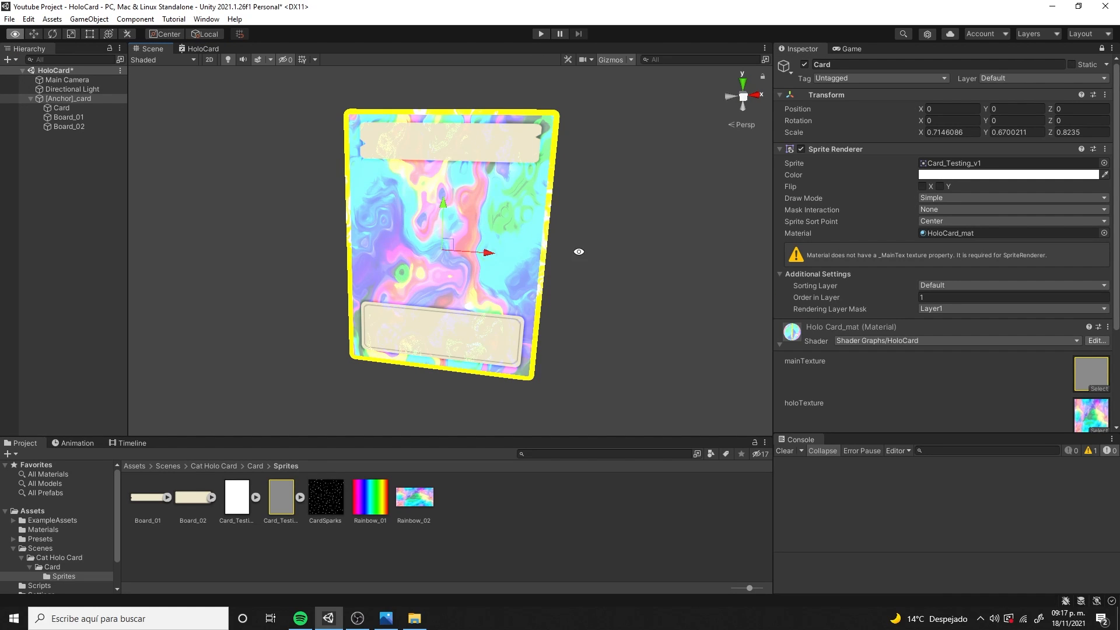
# Try a distortionAmount of 29.2 on HoloCard_mat and check the card in the Scene view
pyautogui.keyDown('alt'); pyautogui.moveTo(579, 251); pyautogui.dragTo(482, 250); pyautogui.keyUp('alt')
pyautogui.scroll(-5, 889, 271)
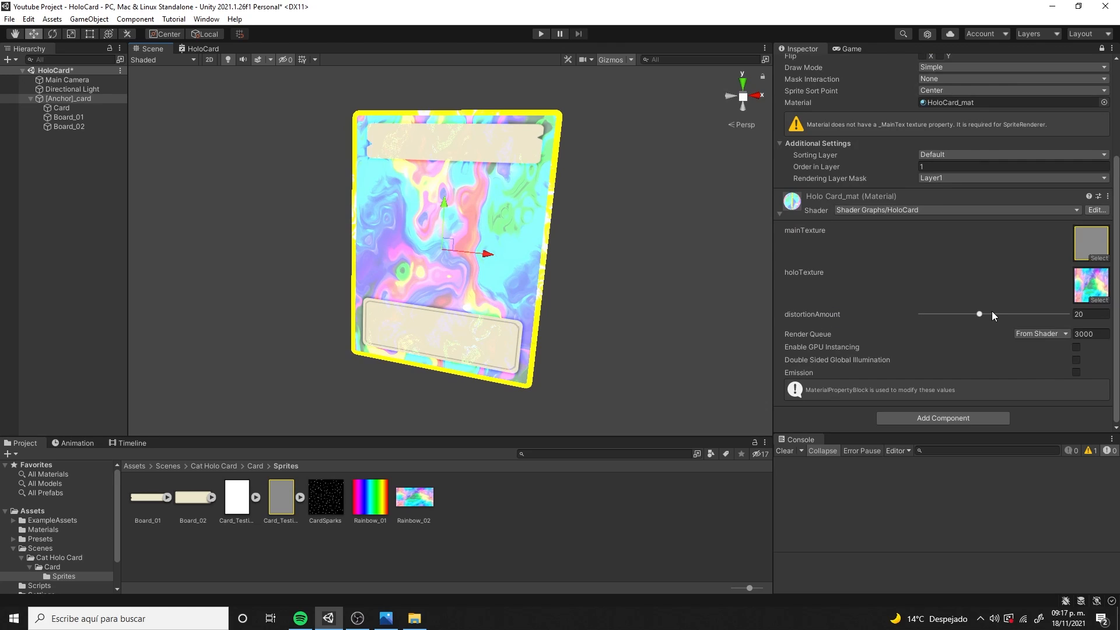
pyautogui.moveTo(991, 314); pyautogui.dragTo(1006, 333)
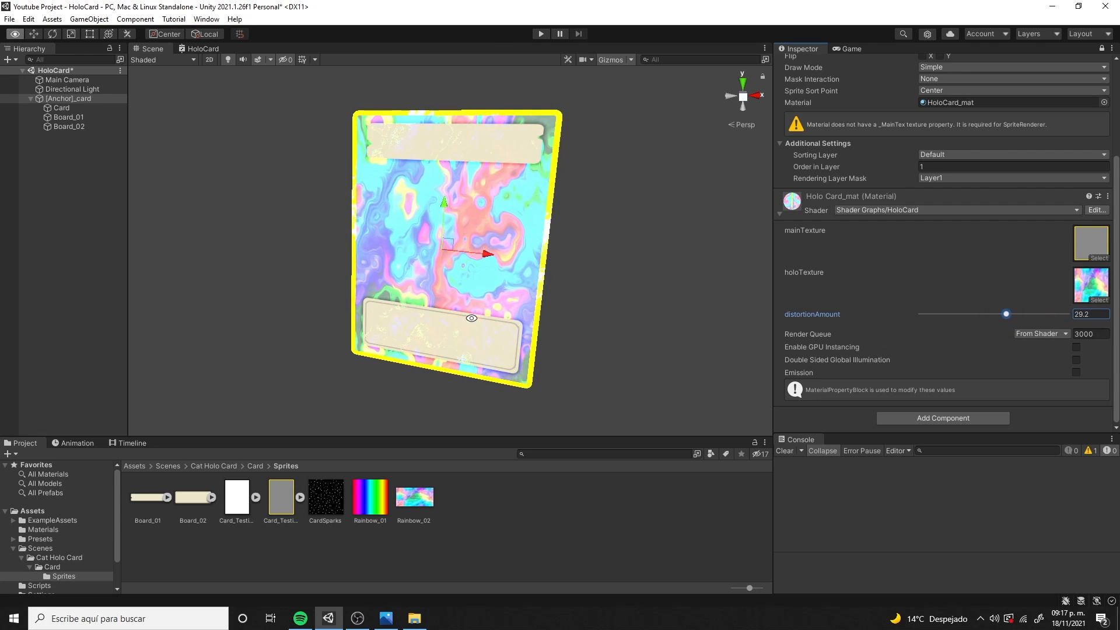
pyautogui.moveTo(472, 318)
pyautogui.keyDown('alt'); pyautogui.mouseDown()
pyautogui.moveTo(642, 307)
pyautogui.moveTo(450, 330)
pyautogui.moveTo(481, 317)
pyautogui.mouseUp(); pyautogui.keyUp('alt')
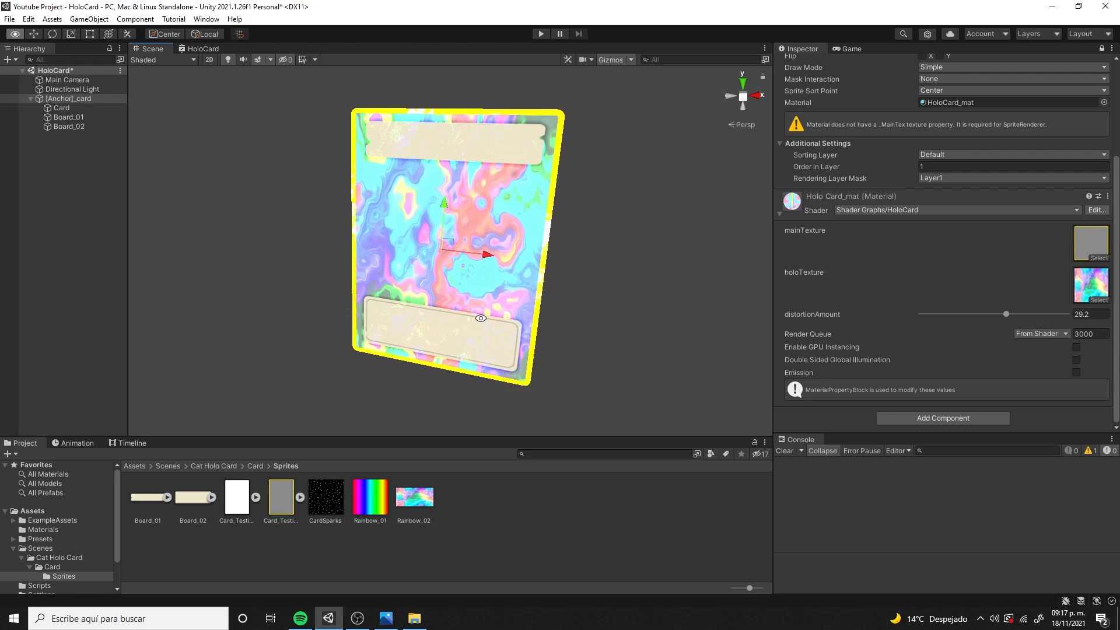
# Add a second Tiling And Offset node near Simple Noise in the HoloCard graph and collapse its preview
pyautogui.click(229, 50)
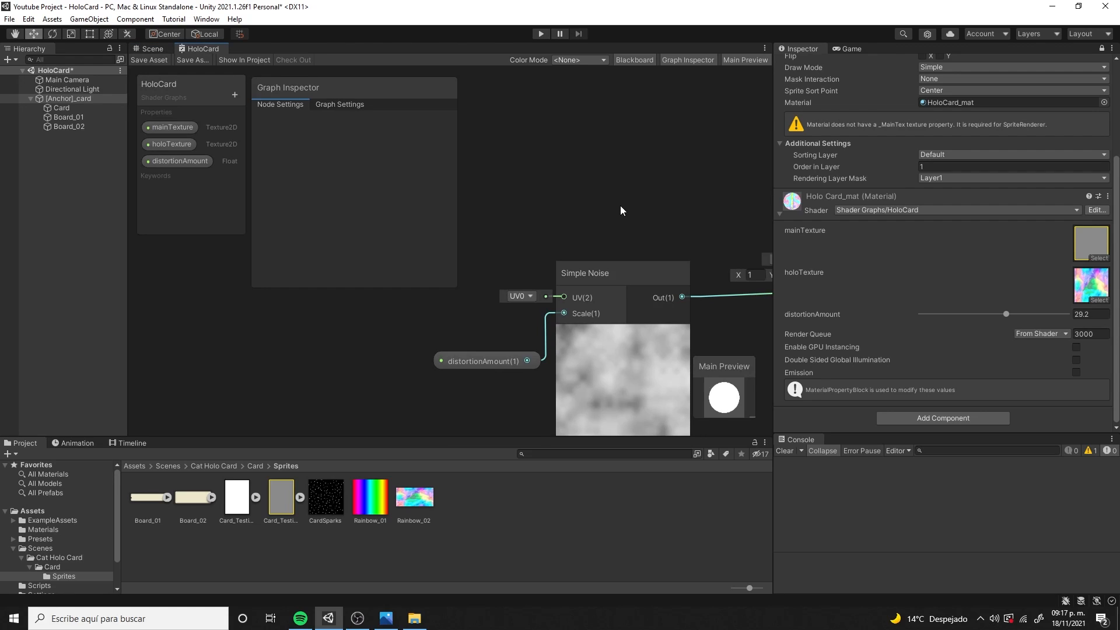
pyautogui.hotkey('shift', 'space')
pyautogui.press('space')
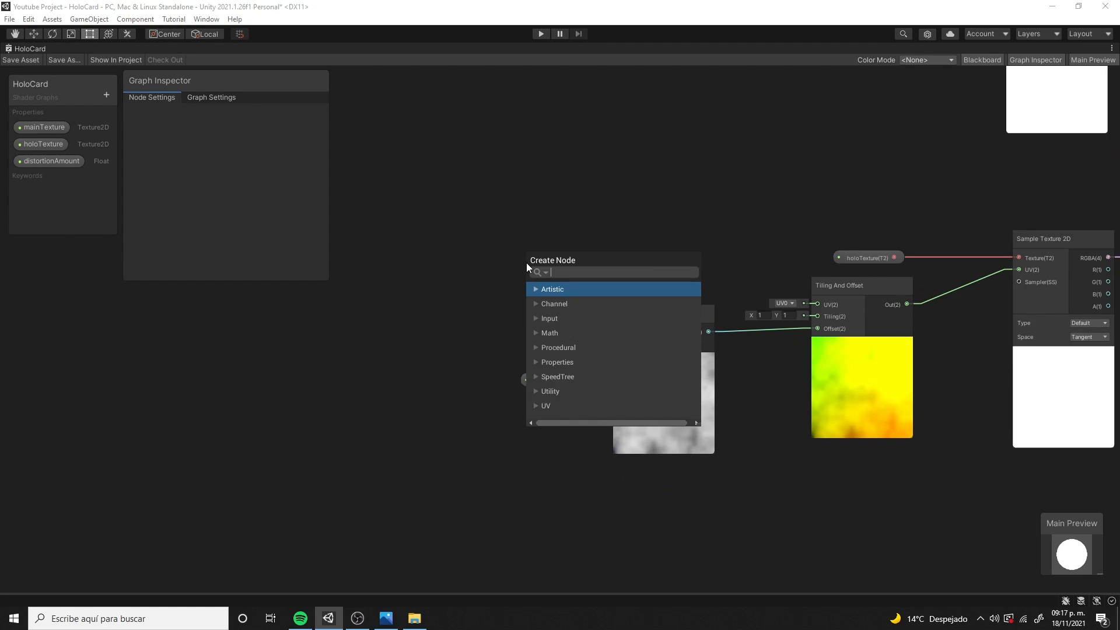
pyautogui.write('tiling')
pyautogui.press('Return')
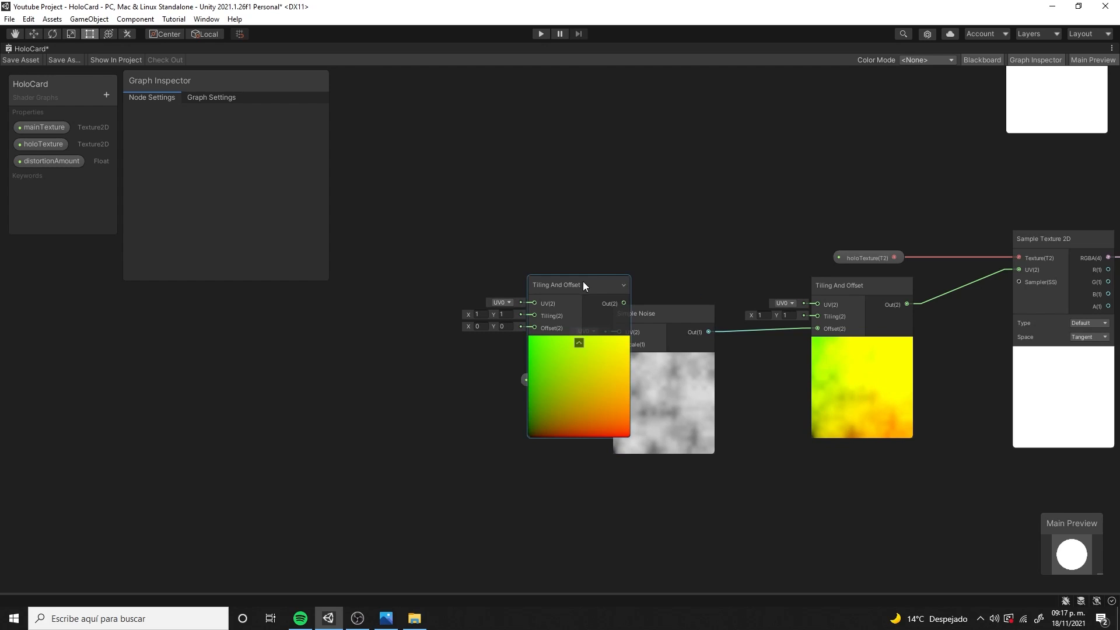
pyautogui.click(578, 340)
# Place the new Tiling And Offset node before Simple Noise and connect its output to the noise UV input
pyautogui.moveTo(551, 279); pyautogui.dragTo(446, 307)
pyautogui.moveTo(489, 328); pyautogui.dragTo(492, 332)
pyautogui.moveTo(615, 333); pyautogui.dragTo(619, 332)
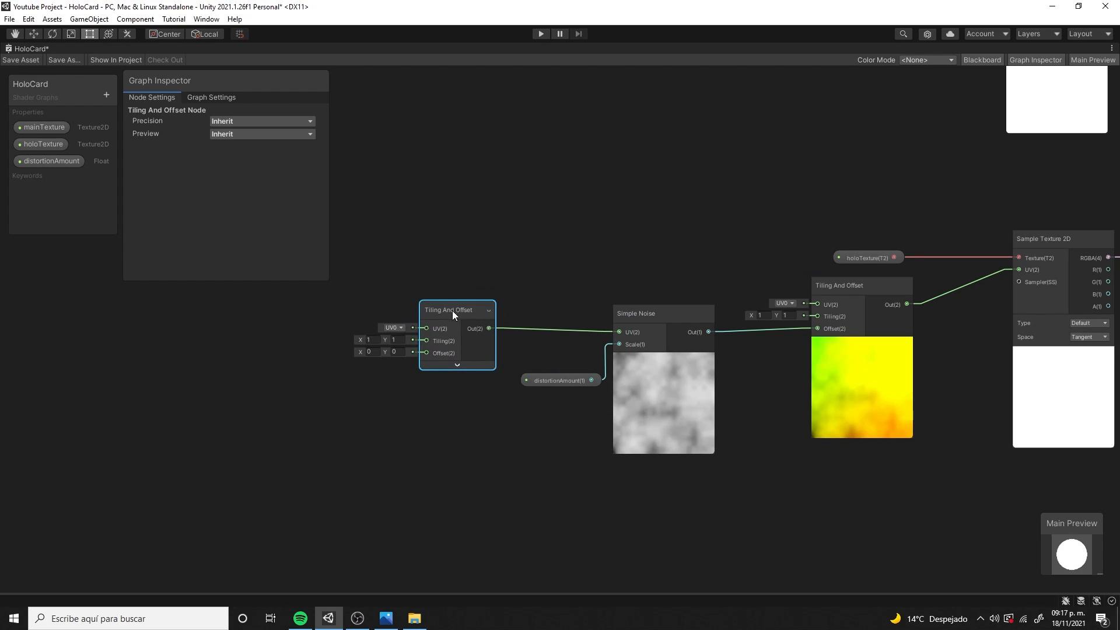
pyautogui.moveTo(452, 310); pyautogui.dragTo(463, 324)
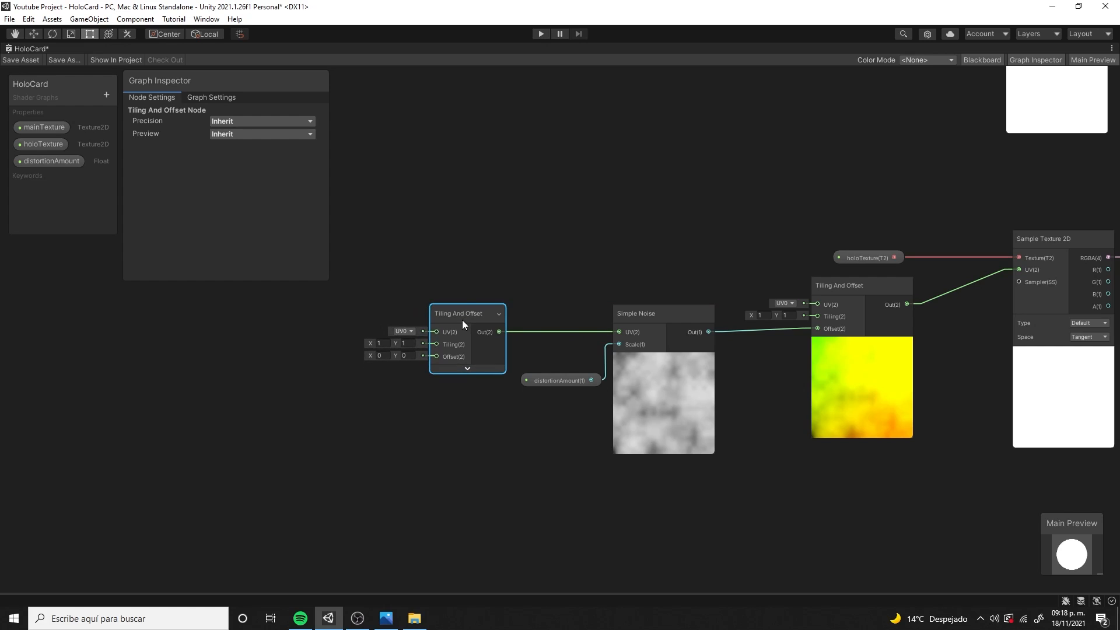
# Add a View Direction node and connect its output to the Offset input of the Tiling And Offset node feeding Simple Noise
pyautogui.moveTo(472, 285); pyautogui.dragTo(541, 278, button='middle')
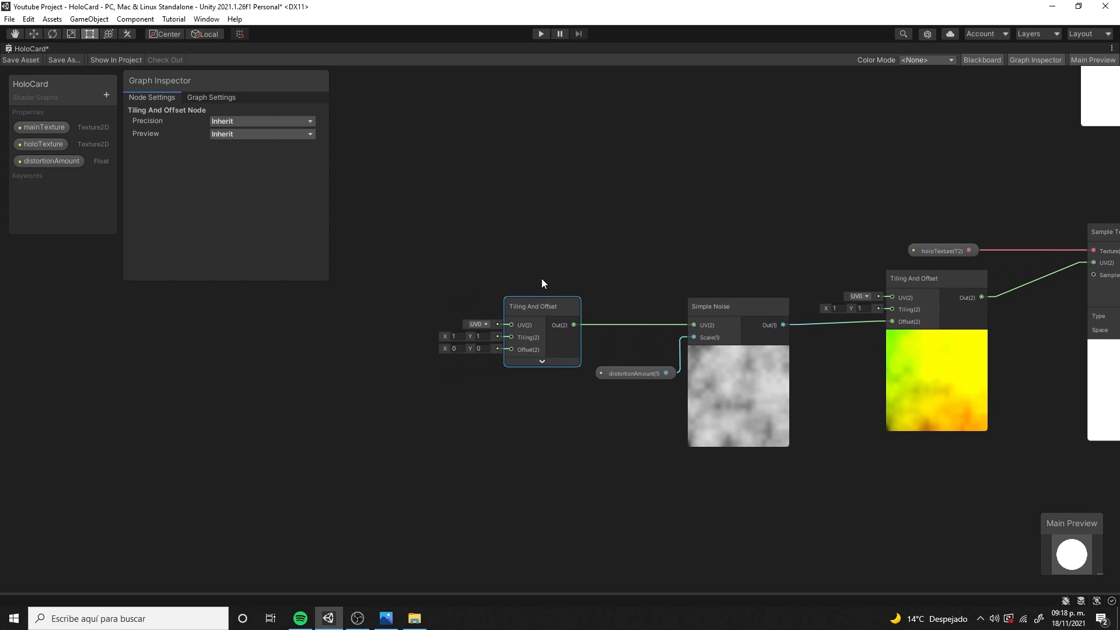
pyautogui.press('space')
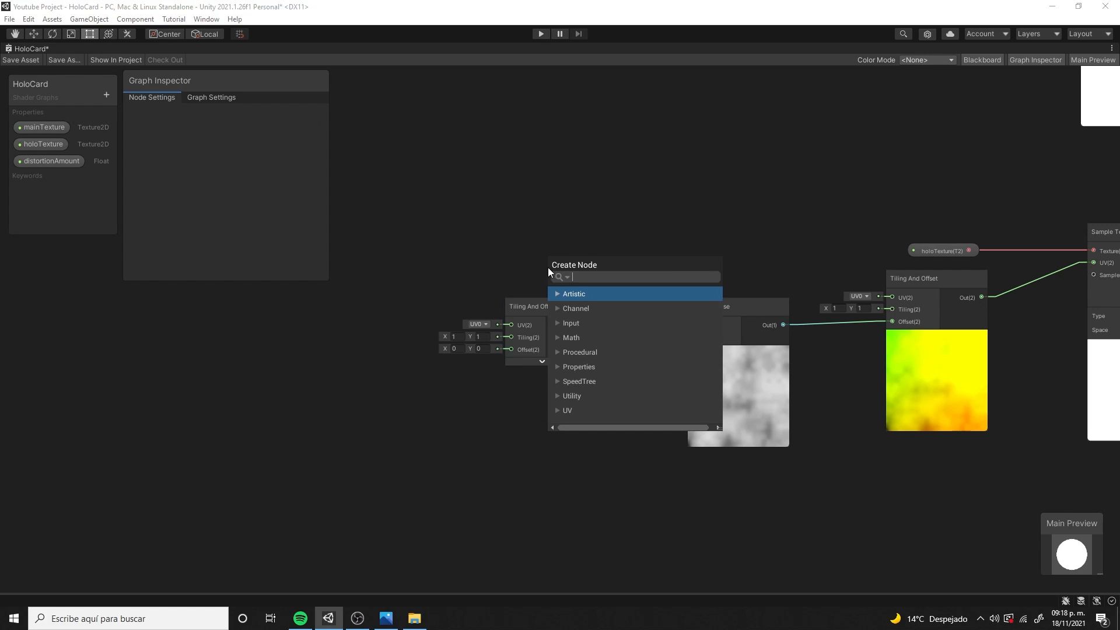
pyautogui.write('view')
pyautogui.press('Return')
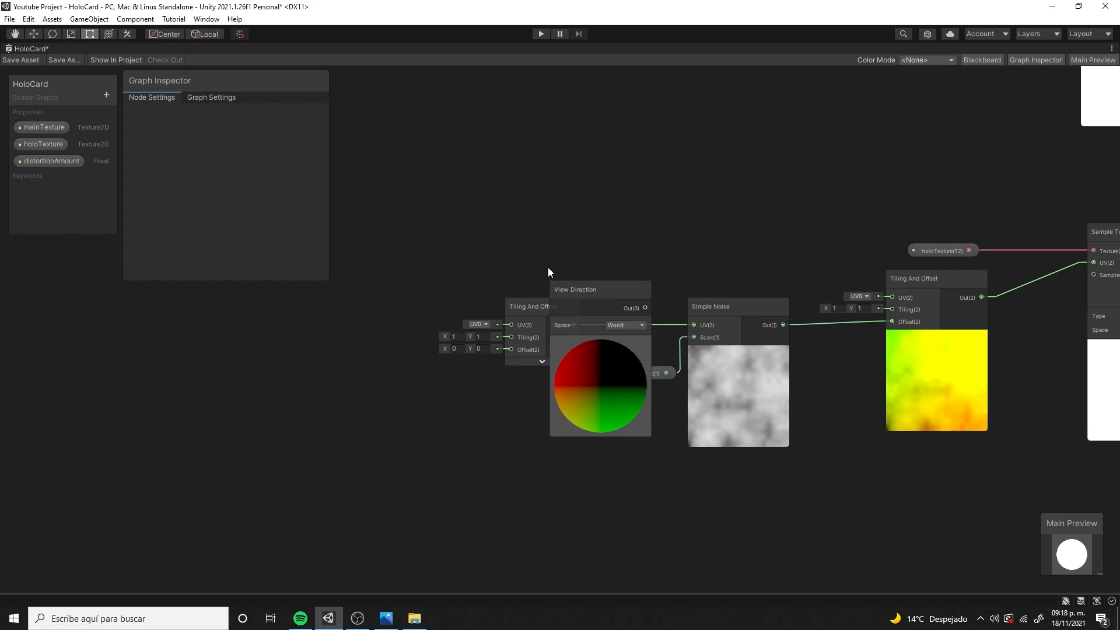
pyautogui.moveTo(589, 289); pyautogui.dragTo(512, 350)
pyautogui.moveTo(345, 345); pyautogui.dragTo(373, 329)
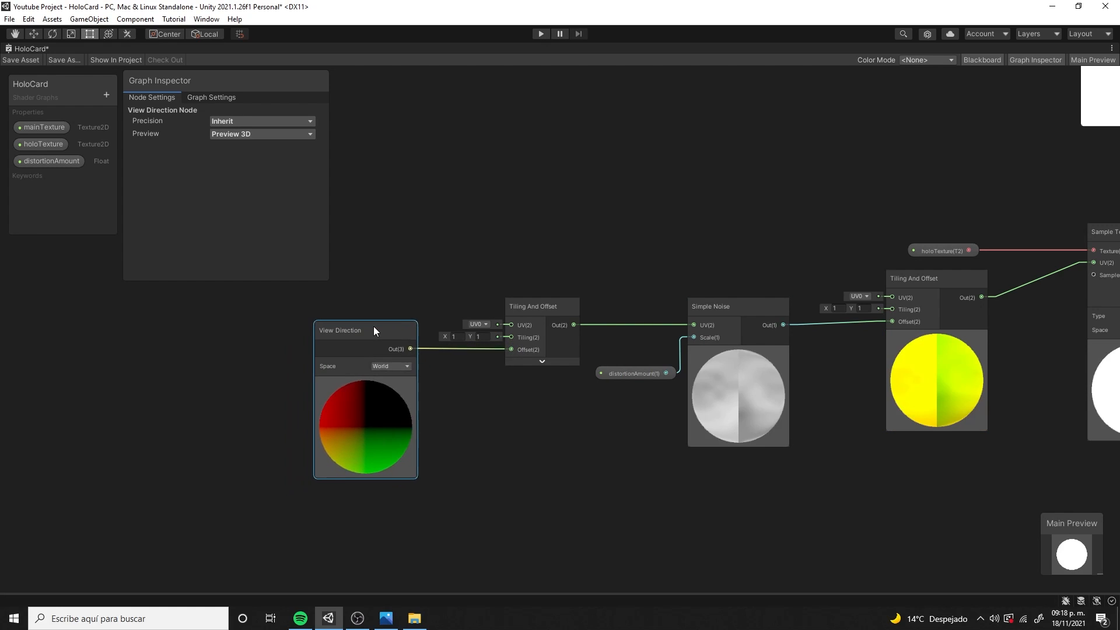
# Set the View Direction node's Space to Tangent
pyautogui.click(390, 367)
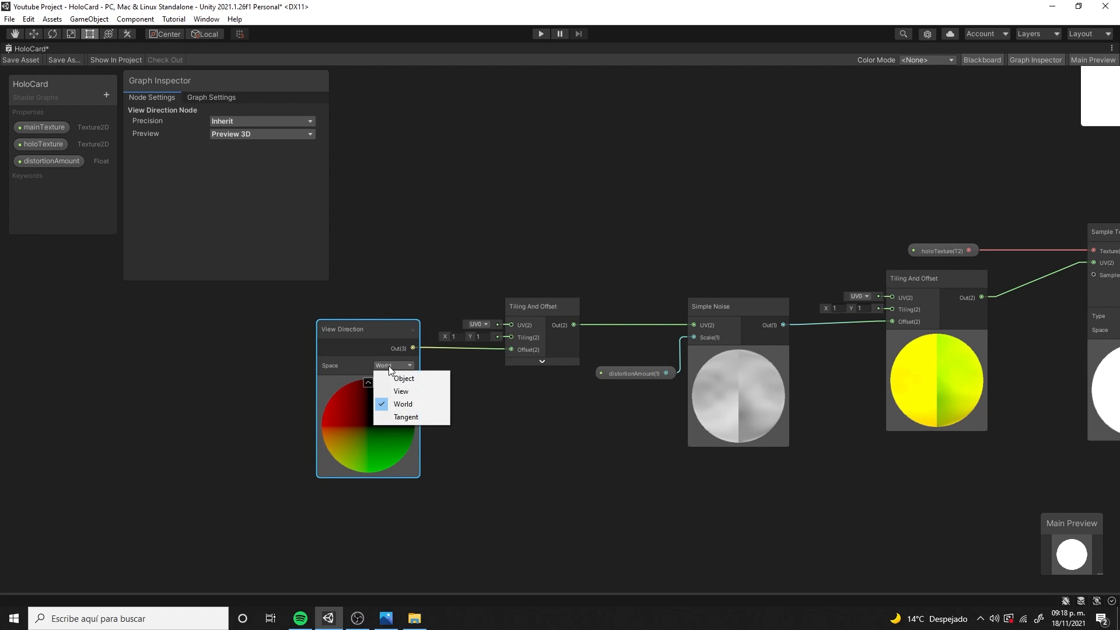
pyautogui.click(399, 417)
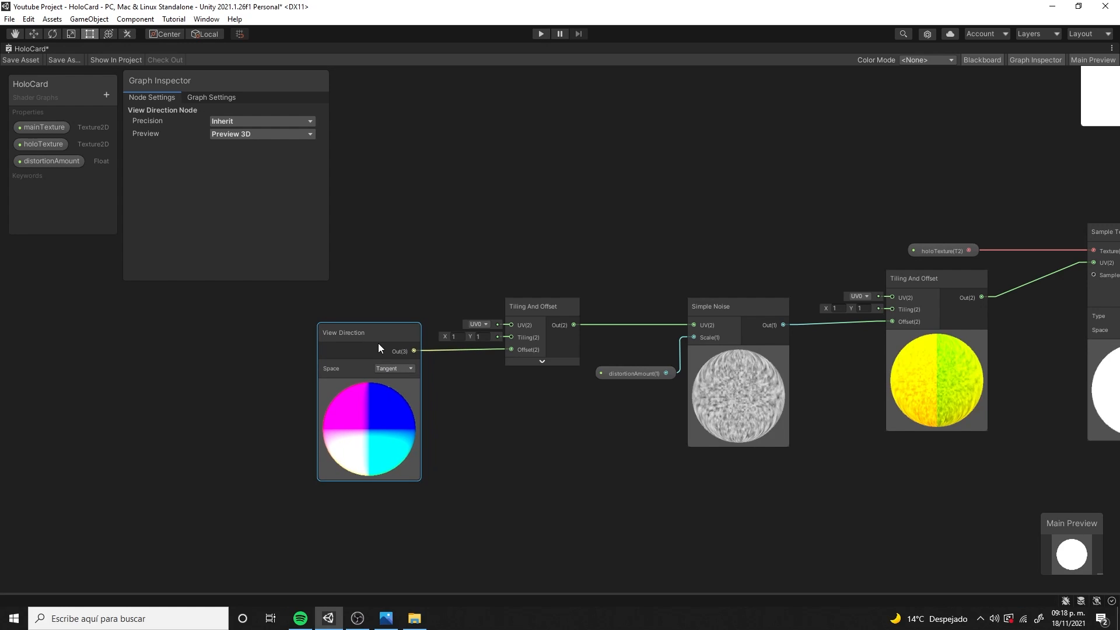
pyautogui.click(378, 343)
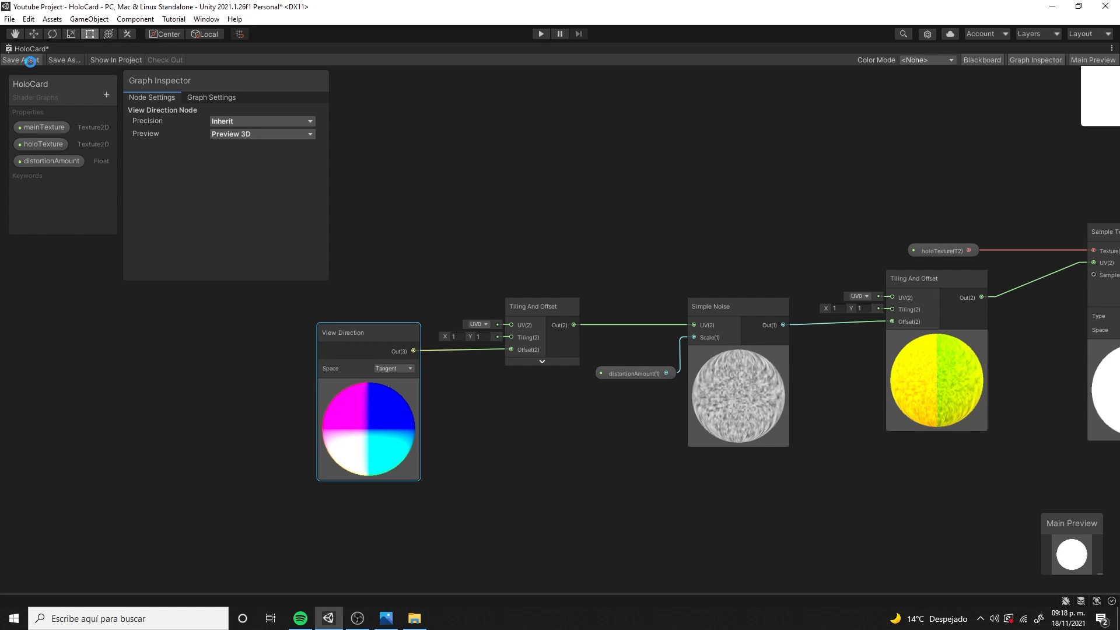
# Save the HoloCard graph and inspect the view-dependent holo effect on the card from different angles in the scene
pyautogui.click(487, 177)
pyautogui.hotkey('shift', 'space')
pyautogui.click(156, 50)
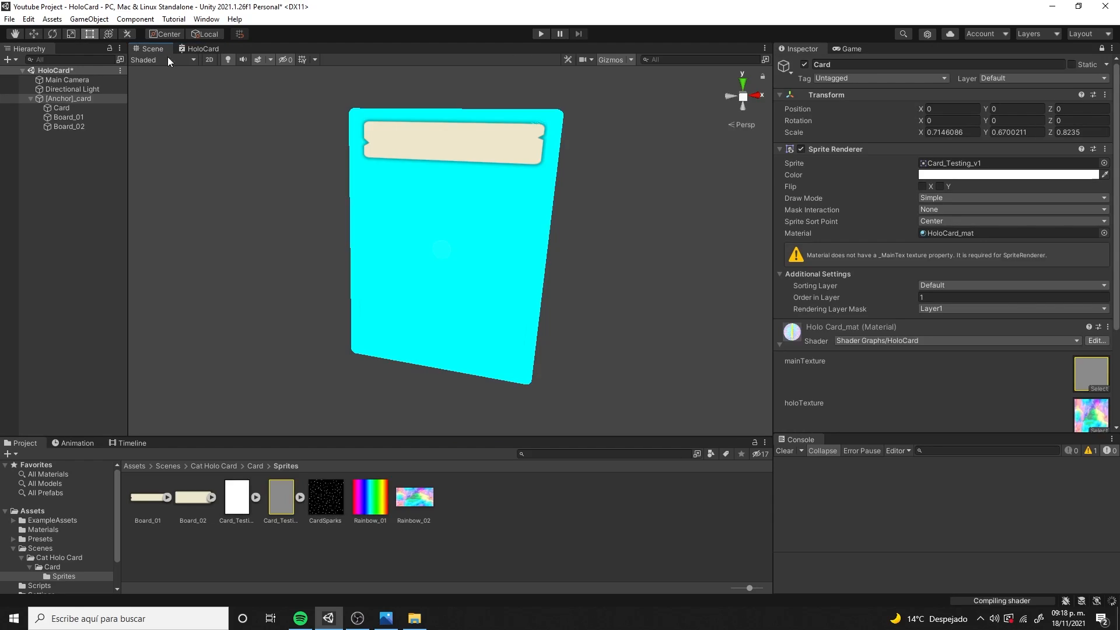
pyautogui.keyDown('alt'); pyautogui.moveTo(446, 234); pyautogui.dragTo(232, 317); pyautogui.keyUp('alt')
# Set distortionAmount on HoloCard_mat to 4 and check the card from several angles
pyautogui.scroll(-4, 1006, 338)
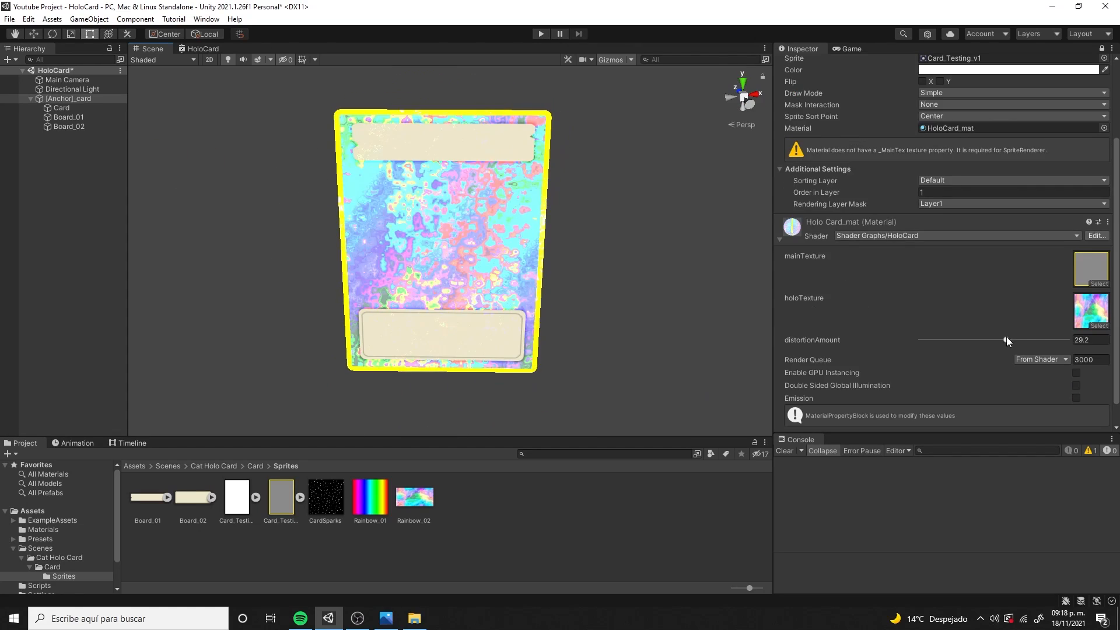
pyautogui.moveTo(1006, 337); pyautogui.dragTo(926, 339)
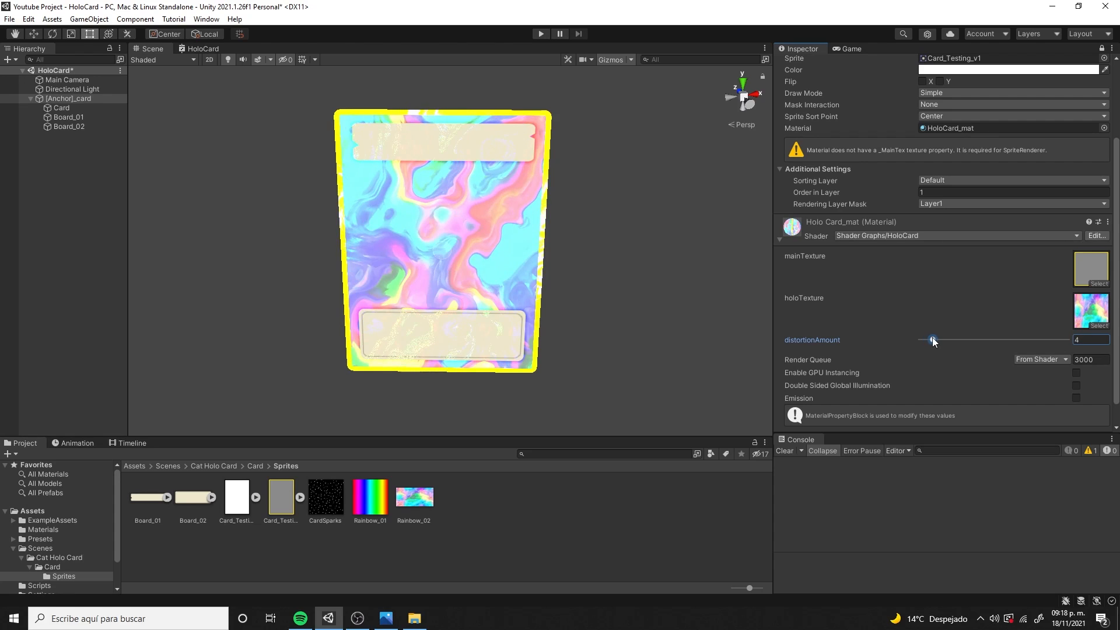
pyautogui.keyDown('alt'); pyautogui.moveTo(578, 318); pyautogui.dragTo(562, 327); pyautogui.keyUp('alt')
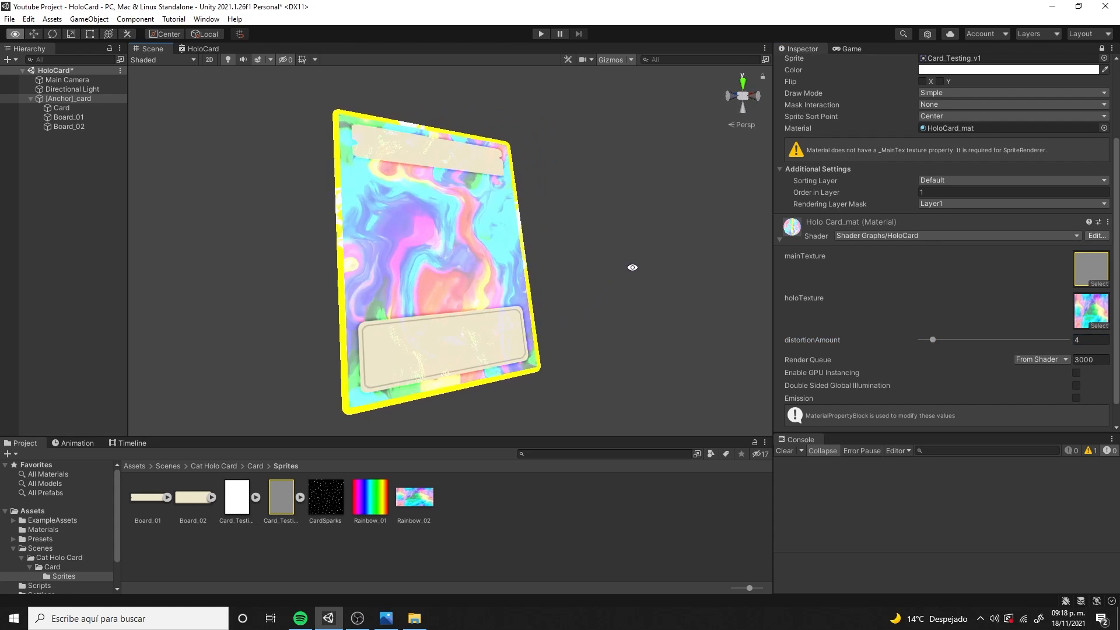
pyautogui.keyDown('alt'); pyautogui.moveTo(643, 245); pyautogui.dragTo(805, 348); pyautogui.keyUp('alt')
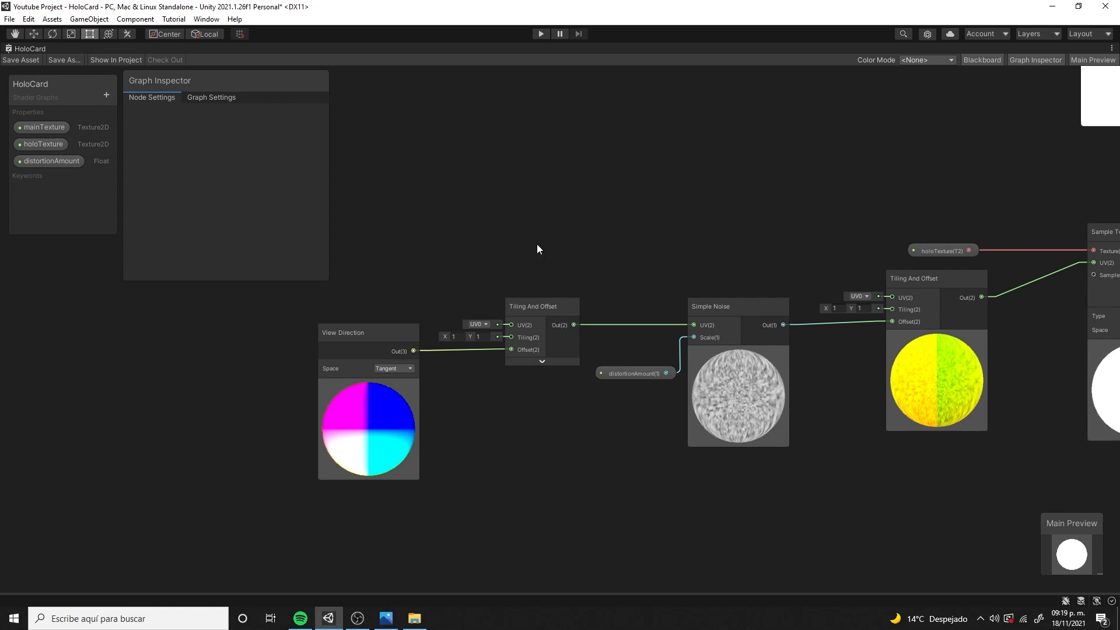
# Add a Float node above the View Direction node and convert it to an exposed property named offsetAmount
pyautogui.moveTo(466, 362); pyautogui.dragTo(408, 404)
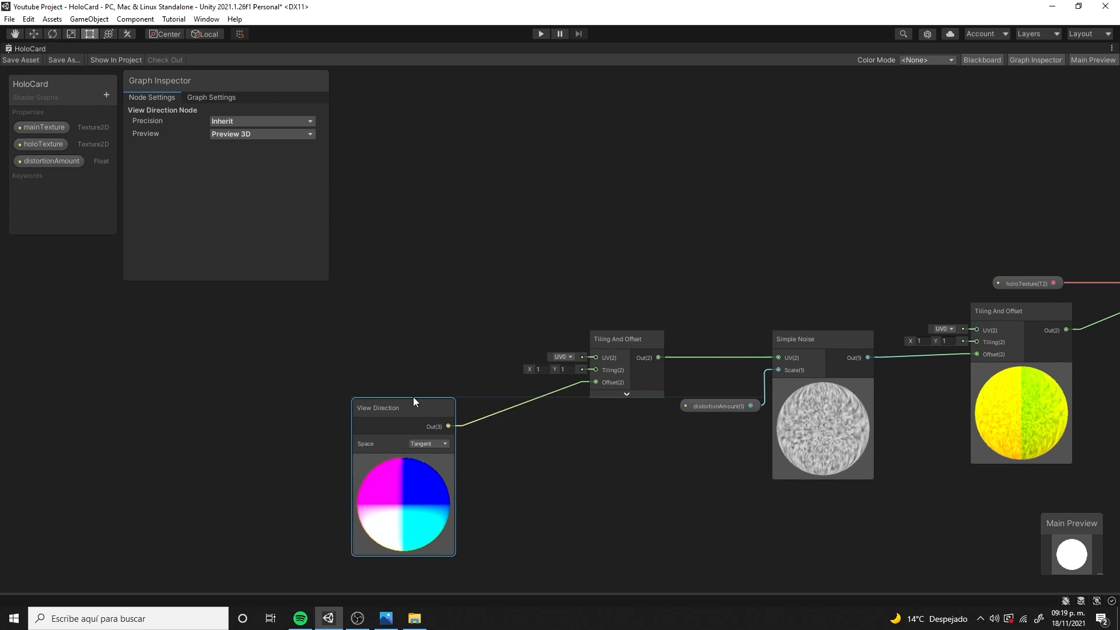
pyautogui.press('space')
pyautogui.write('float')
pyautogui.press('Return')
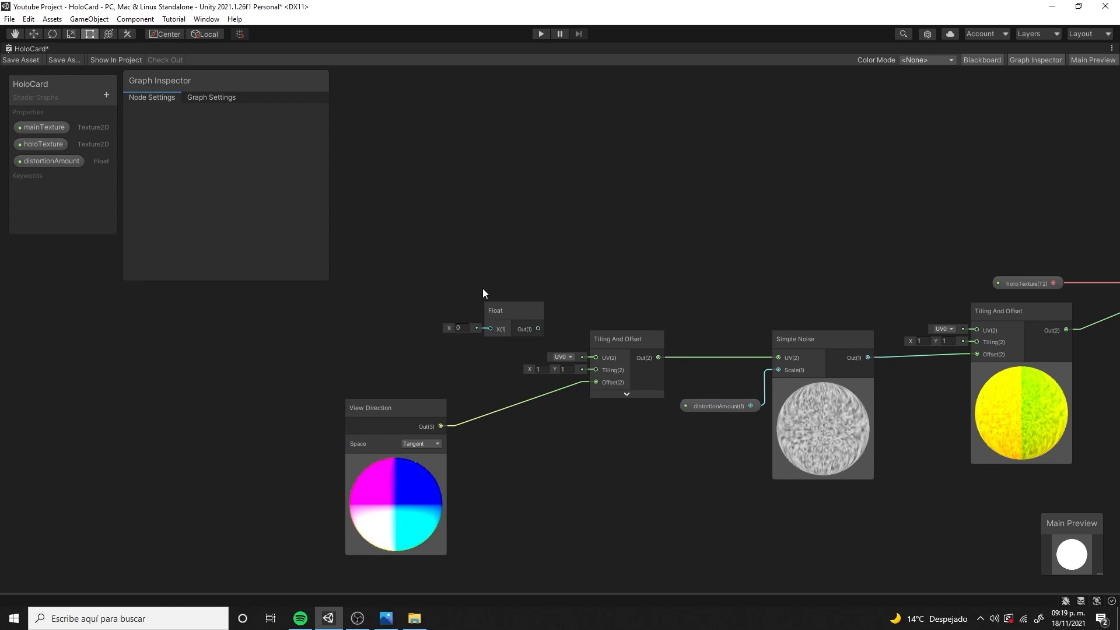
pyautogui.moveTo(520, 307); pyautogui.dragTo(400, 232)
pyautogui.moveTo(386, 233); pyautogui.dragTo(488, 226, button='middle')
pyautogui.rightClick(487, 226)
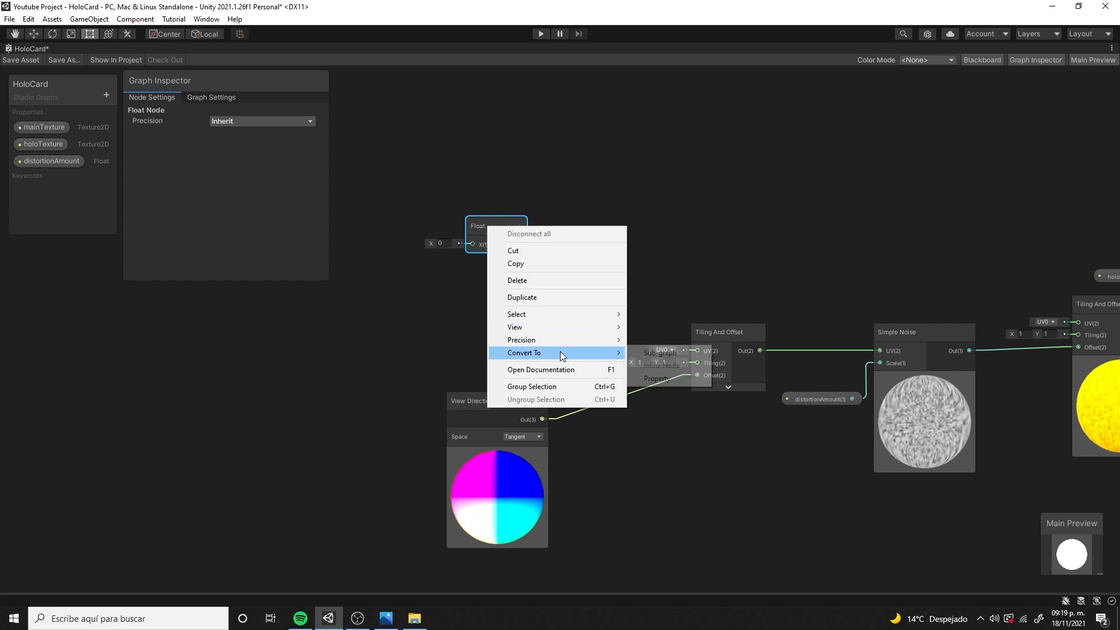
pyautogui.click(648, 352)
pyautogui.doubleClick(64, 178)
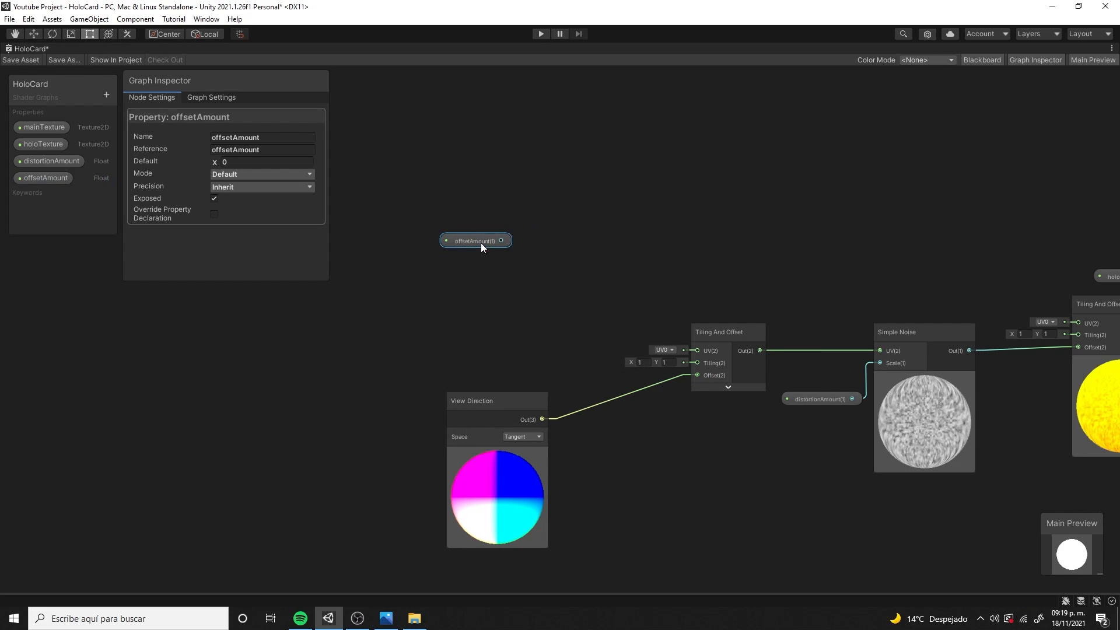
# Add a Multiply node combining offsetAmount and View Direction, and connect its output to the Offset input of the noise's Tiling And Offset node
pyautogui.click(573, 214)
pyautogui.press('space')
pyautogui.write('multiply')
pyautogui.press('Return')
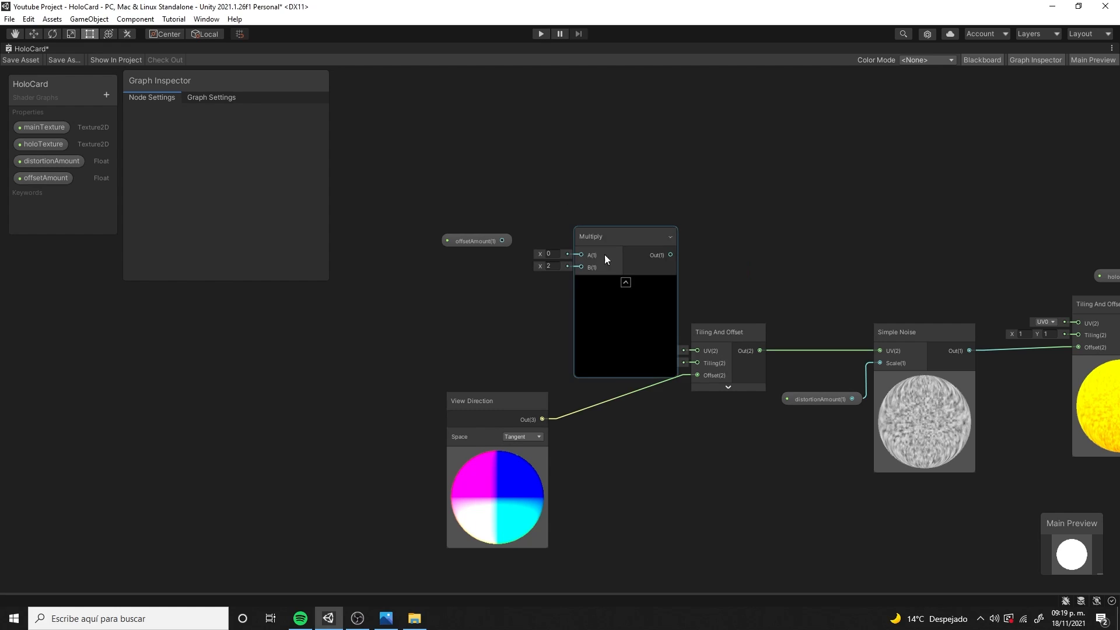
pyautogui.moveTo(586, 320); pyautogui.dragTo(698, 375)
# Set the default value of the offsetAmount property to 0.1 and save the HoloCard graph
pyautogui.click(44, 178)
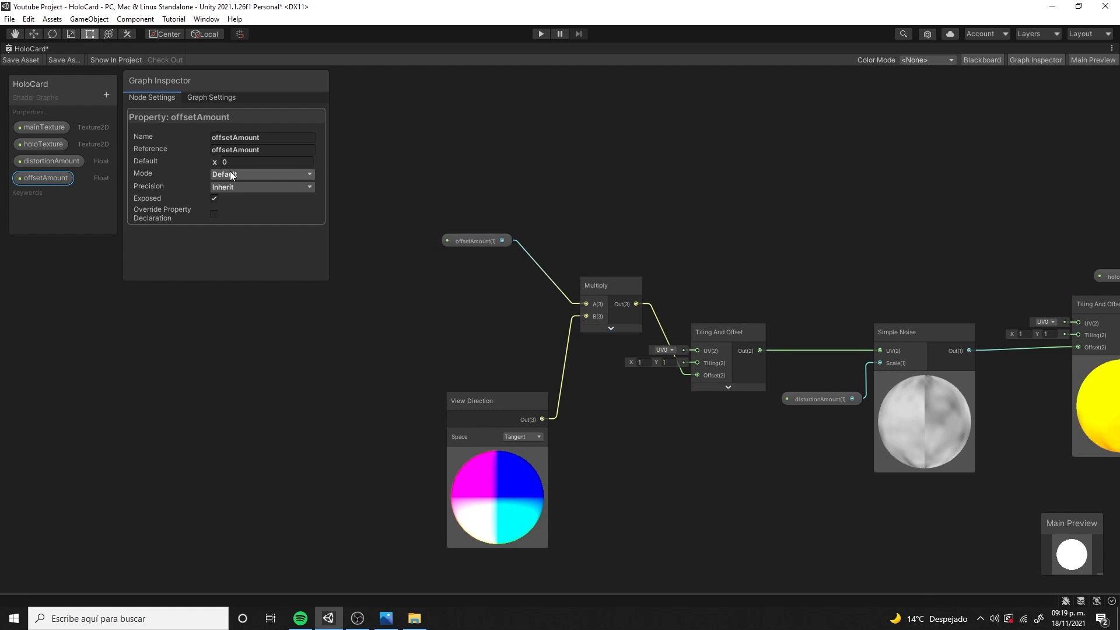
pyautogui.write('0.71')
pyautogui.click(23, 60)
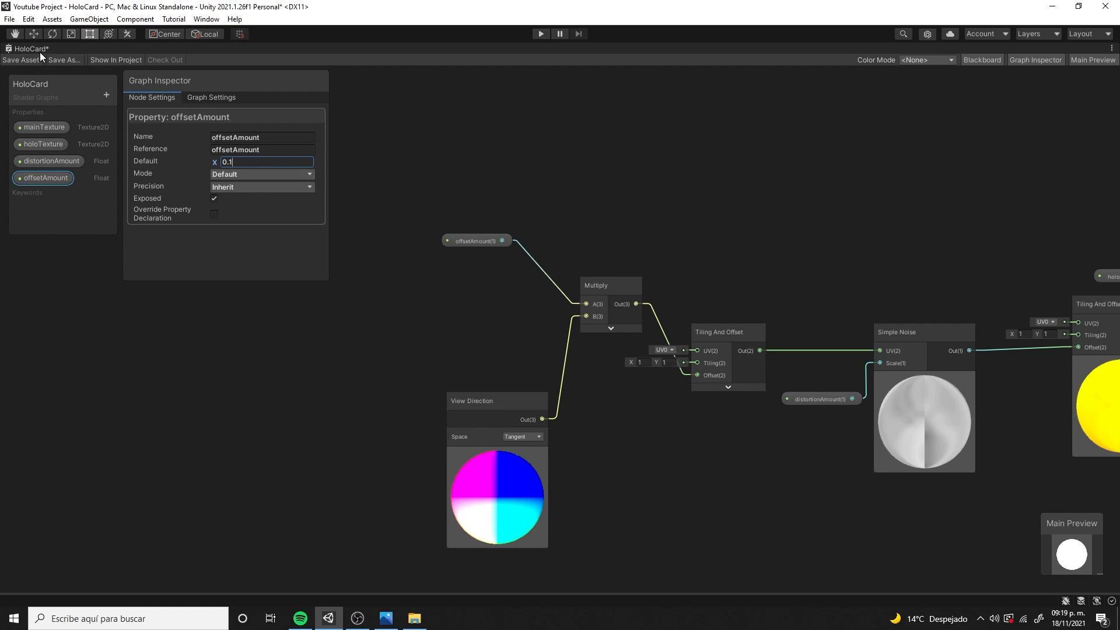
# Return to the scene, set distortionAmount on HoloCard_mat to 31.4 and check the card from different angles
pyautogui.doubleClick(39, 50)
pyautogui.click(154, 48)
pyautogui.keyDown('alt'); pyautogui.moveTo(447, 239); pyautogui.dragTo(399, 253); pyautogui.keyUp('alt')
pyautogui.scroll(-5, 971, 251)
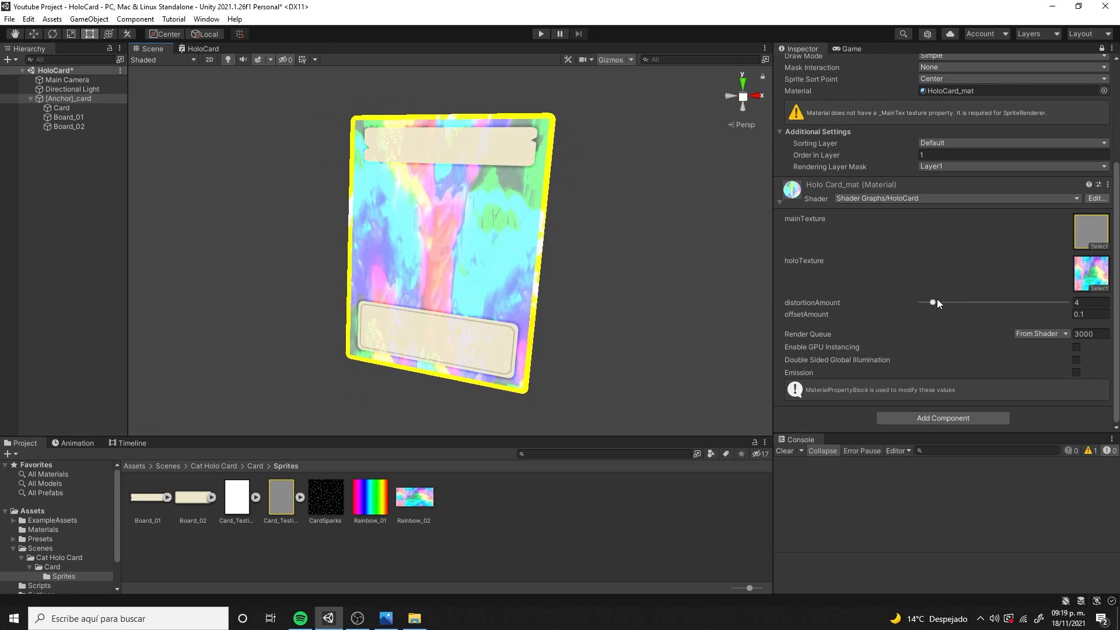
pyautogui.moveTo(937, 299); pyautogui.dragTo(1013, 297)
pyautogui.keyDown('alt'); pyautogui.moveTo(550, 243); pyautogui.dragTo(590, 257); pyautogui.keyUp('alt')
# Adjust offsetAmount on HoloCard_mat to 0.93, checking how the distortion shifts as the card is viewed from different angles
pyautogui.moveTo(815, 314); pyautogui.dragTo(800, 314)
pyautogui.keyDown('alt'); pyautogui.moveTo(555, 282); pyautogui.dragTo(610, 262); pyautogui.keyUp('alt')
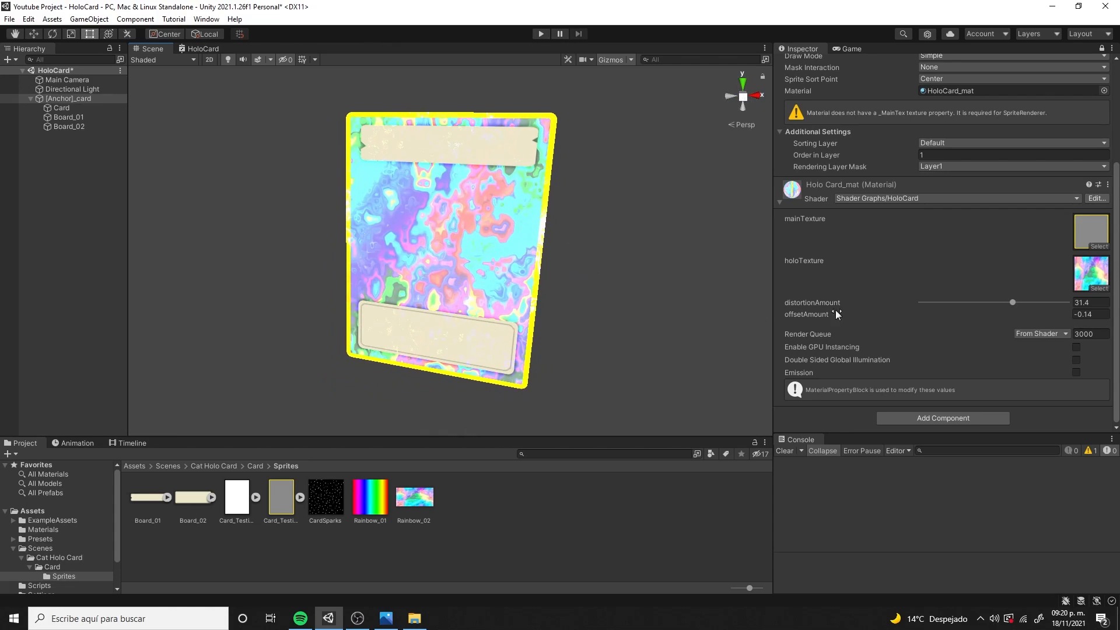
pyautogui.moveTo(1004, 315); pyautogui.dragTo(1025, 313)
pyautogui.keyDown('alt'); pyautogui.moveTo(539, 286); pyautogui.dragTo(516, 286); pyautogui.keyUp('alt')
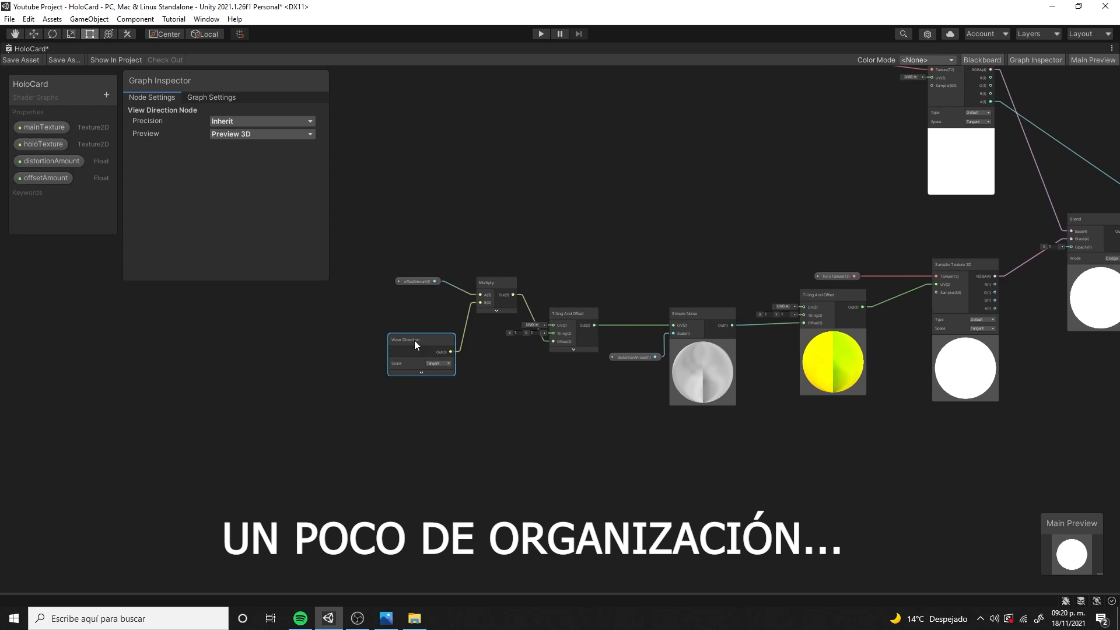
# Arrange the offsetAmount, View Direction, Multiply, Tiling And Offset, Simple Noise and distortionAmount nodes compactly beside the holoTexture sample
pyautogui.moveTo(525, 257); pyautogui.dragTo(373, 385)
pyautogui.moveTo(489, 283); pyautogui.dragTo(481, 329)
pyautogui.moveTo(527, 306); pyautogui.dragTo(493, 305, button='middle')
pyautogui.moveTo(575, 280); pyautogui.dragTo(356, 408)
pyautogui.moveTo(600, 357); pyautogui.dragTo(600, 390)
pyautogui.moveTo(551, 316); pyautogui.dragTo(594, 312)
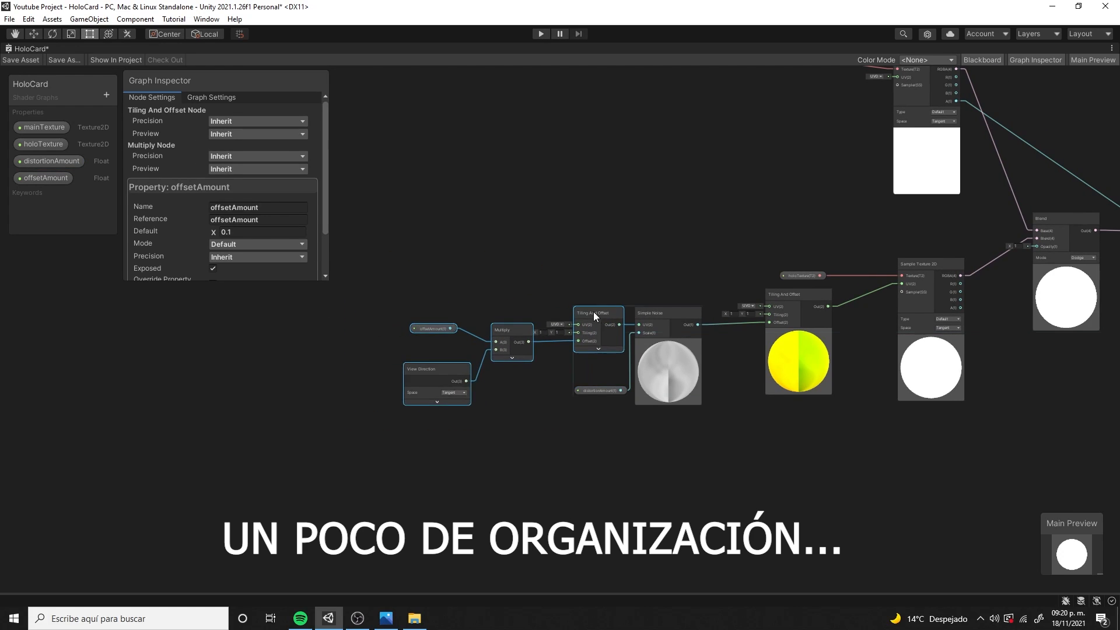
pyautogui.moveTo(593, 312); pyautogui.dragTo(516, 343, button='middle')
pyautogui.moveTo(621, 447); pyautogui.dragTo(370, 335)
pyautogui.moveTo(577, 350); pyautogui.dragTo(611, 349)
pyautogui.moveTo(776, 450); pyautogui.dragTo(376, 344)
pyautogui.moveTo(721, 331); pyautogui.dragTo(772, 326)
pyautogui.moveTo(771, 327); pyautogui.dragTo(697, 349, button='middle')
# Group all the holo distortion nodes, including the holoTexture sample, under the title Distortion
pyautogui.moveTo(372, 265); pyautogui.dragTo(773, 487)
pyautogui.rightClick(533, 359)
pyautogui.click(583, 529)
pyautogui.write('Distortion')
pyautogui.press('Return')
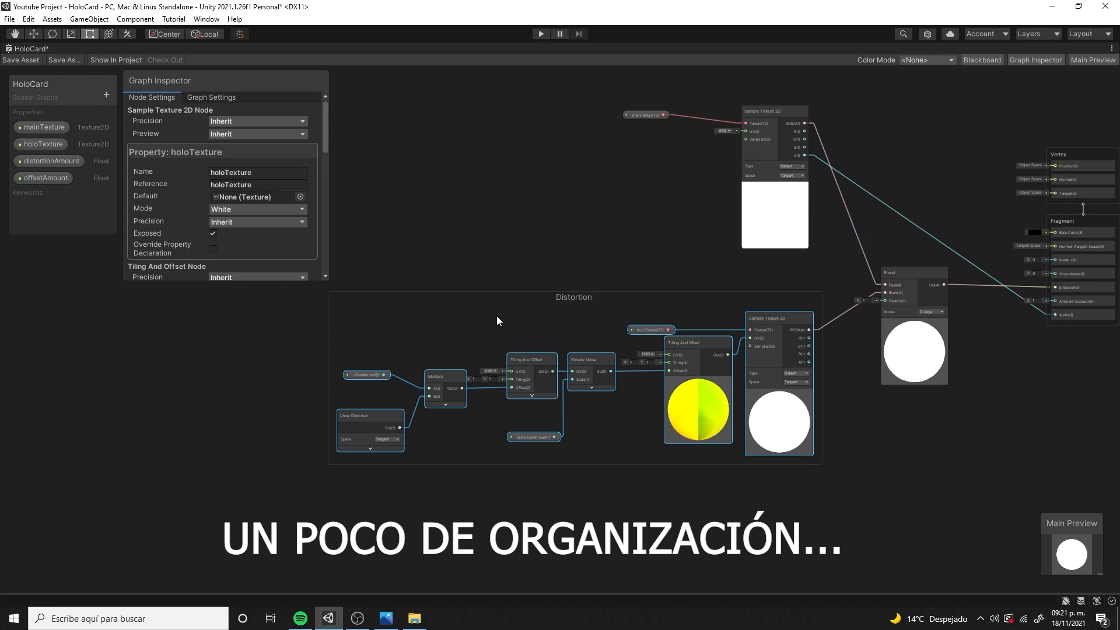
# Examine the holo effect on the card's surface and yellow border up close from several angles in the scene
pyautogui.click(615, 247)
pyautogui.scroll(-2, 614, 248)
pyautogui.click(636, 282)
pyautogui.scroll(2, 445, 282)
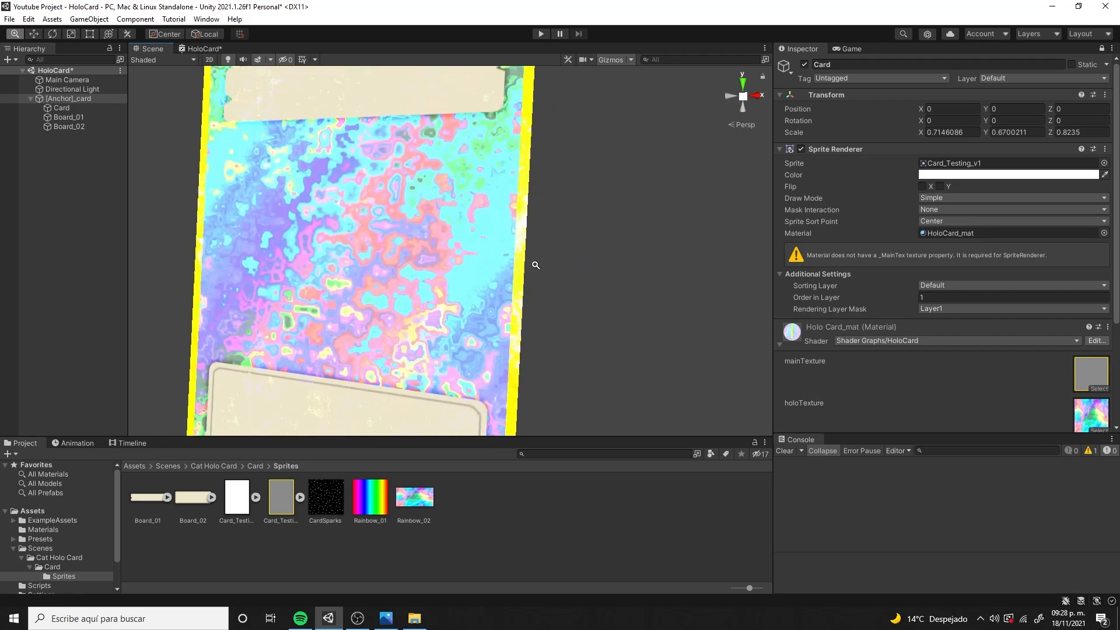
pyautogui.scroll(2, 601, 277)
pyautogui.keyDown('alt'); pyautogui.moveTo(602, 277); pyautogui.dragTo(566, 282); pyautogui.keyUp('alt')
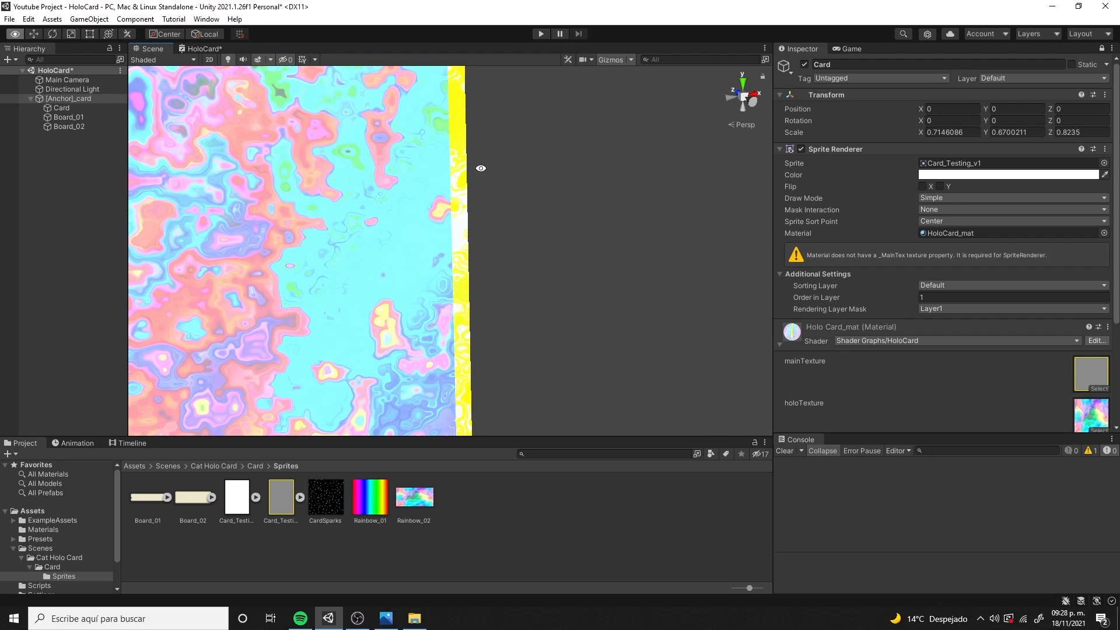
pyautogui.keyDown('alt'); pyautogui.moveTo(480, 168); pyautogui.dragTo(494, 250); pyautogui.keyUp('alt')
pyautogui.moveTo(500, 287)
pyautogui.keyDown('alt'); pyautogui.mouseDown()
pyautogui.moveTo(508, 325)
pyautogui.moveTo(488, 113)
pyautogui.moveTo(509, 221)
pyautogui.moveTo(532, 211)
pyautogui.moveTo(535, 227)
pyautogui.moveTo(510, 284)
pyautogui.mouseUp(); pyautogui.keyUp('alt')
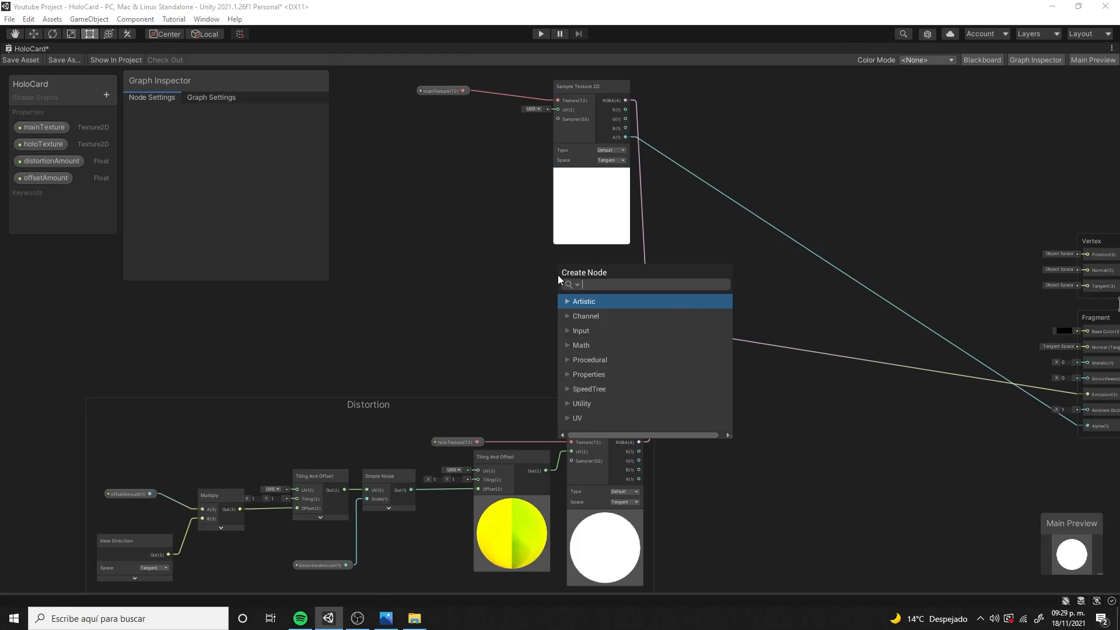
# Add a Sample Texture 2D node between the main texture sample and the Distortion group
pyautogui.write('sample')
pyautogui.press('Return')
pyautogui.moveTo(558, 275); pyautogui.dragTo(483, 246)
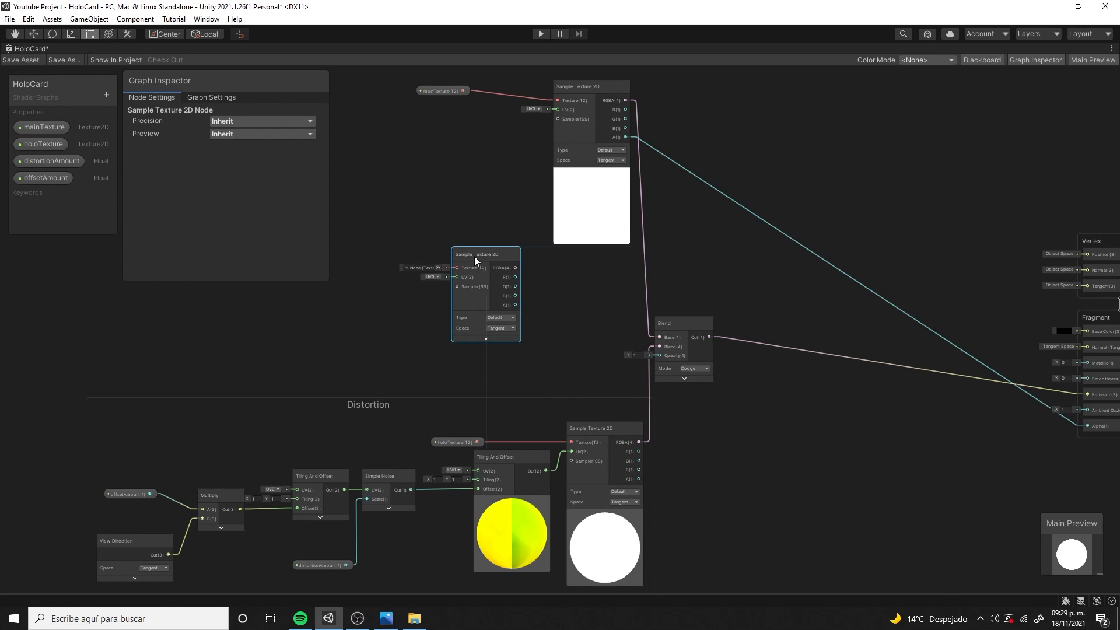
# Add a Texture2D property named mask to the HoloCard graph's properties
pyautogui.moveTo(467, 254); pyautogui.dragTo(524, 268, button='middle')
pyautogui.click(106, 94)
pyautogui.click(128, 200)
pyautogui.write('mask')
pyautogui.press('Return')
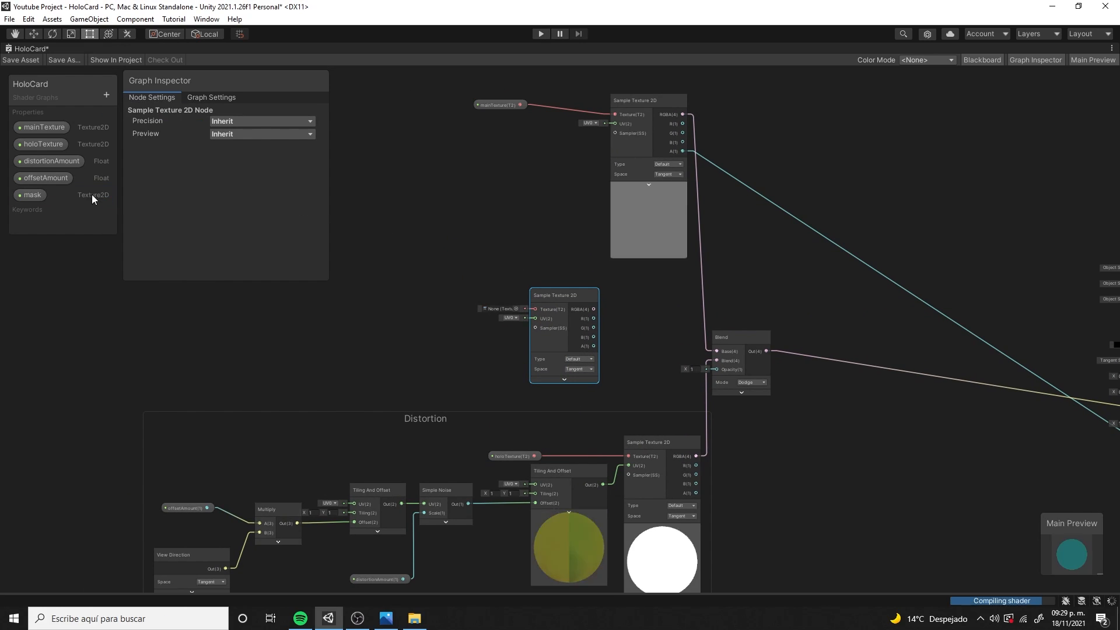
# Reorder the mask property directly below mainTexture, place it in the graph and connect it to the new Sample Texture 2D node's Texture input
pyautogui.moveTo(32, 195); pyautogui.dragTo(36, 137)
pyautogui.moveTo(34, 145); pyautogui.dragTo(399, 243)
pyautogui.scroll(2, 412, 246)
pyautogui.moveTo(439, 247); pyautogui.dragTo(457, 332)
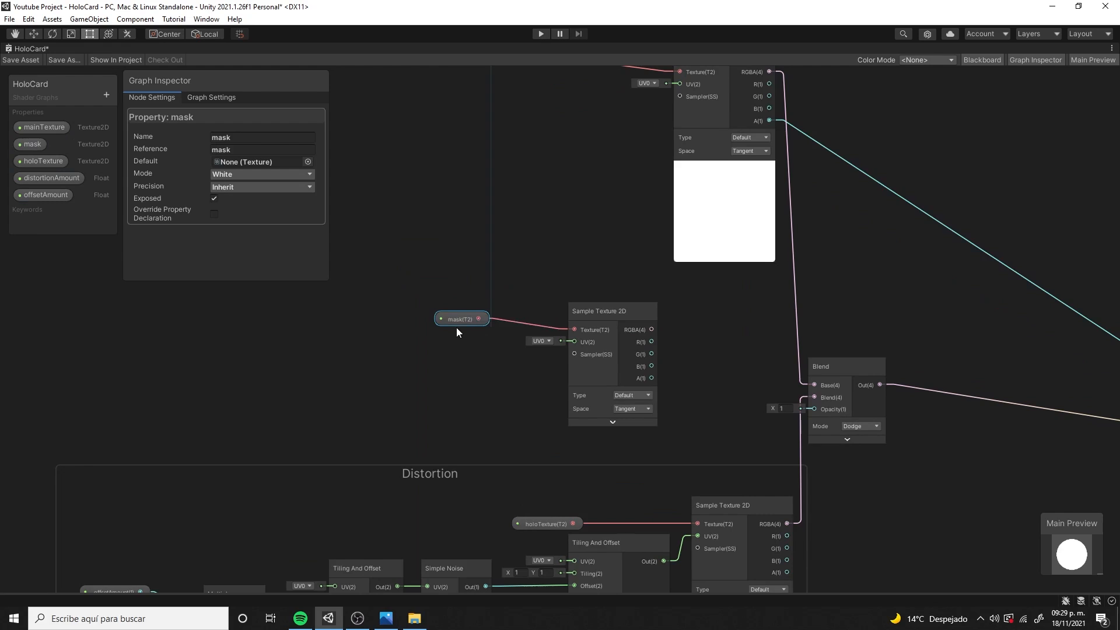
# Add a Multiply node before the Blend node and connect the holoTexture sample's RGBA output to its B input
pyautogui.scroll(-2, 630, 312)
pyautogui.moveTo(639, 314); pyautogui.dragTo(549, 279, button='middle')
pyautogui.moveTo(692, 310); pyautogui.dragTo(774, 310)
pyautogui.moveTo(682, 313); pyautogui.dragTo(630, 287, button='middle')
pyautogui.click(626, 285)
pyautogui.press('space')
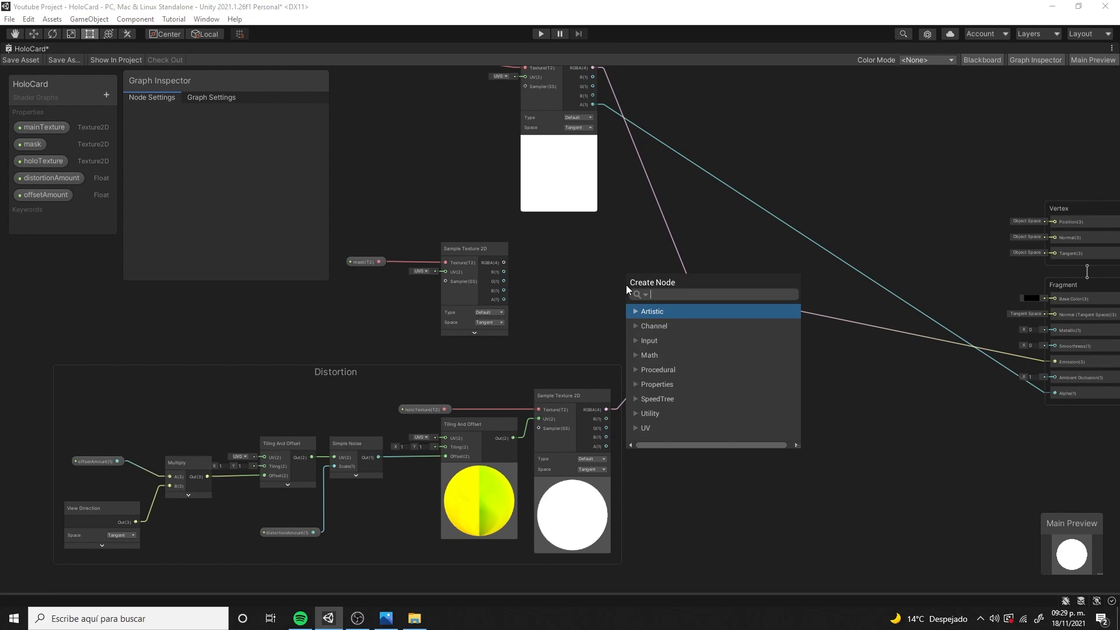
pyautogui.write('mul')
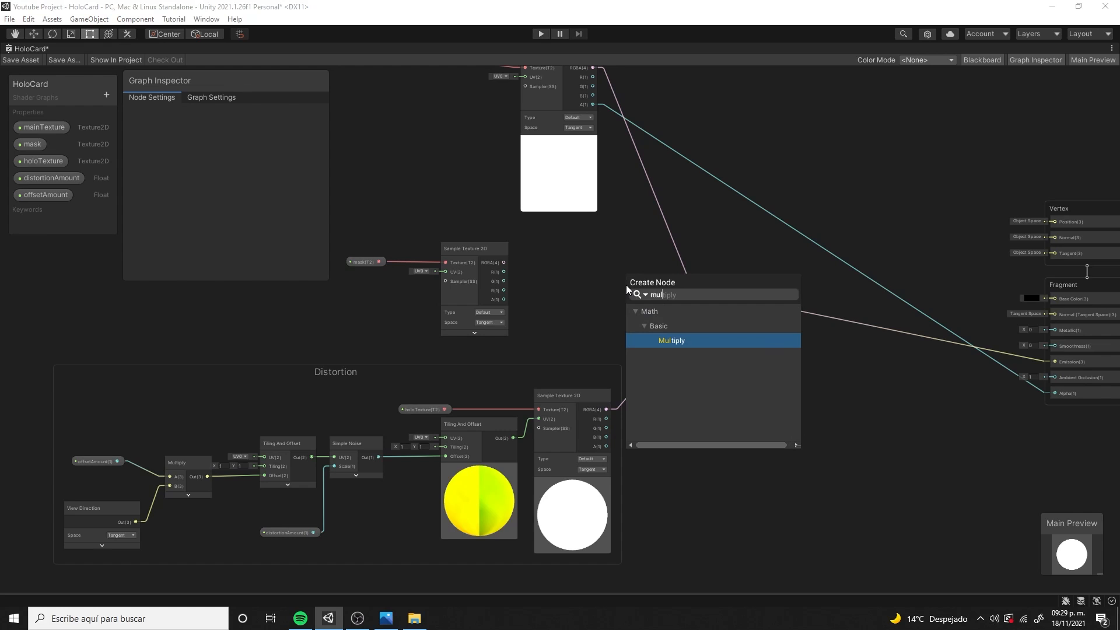
pyautogui.press('Return')
pyautogui.click(665, 339)
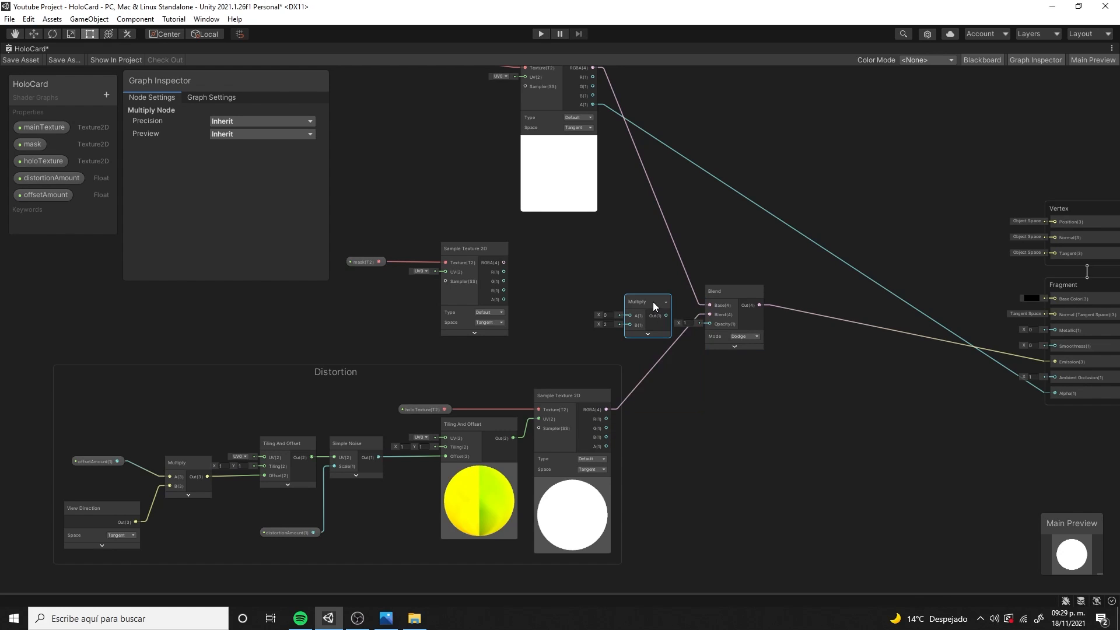
pyautogui.moveTo(708, 315); pyautogui.dragTo(637, 309)
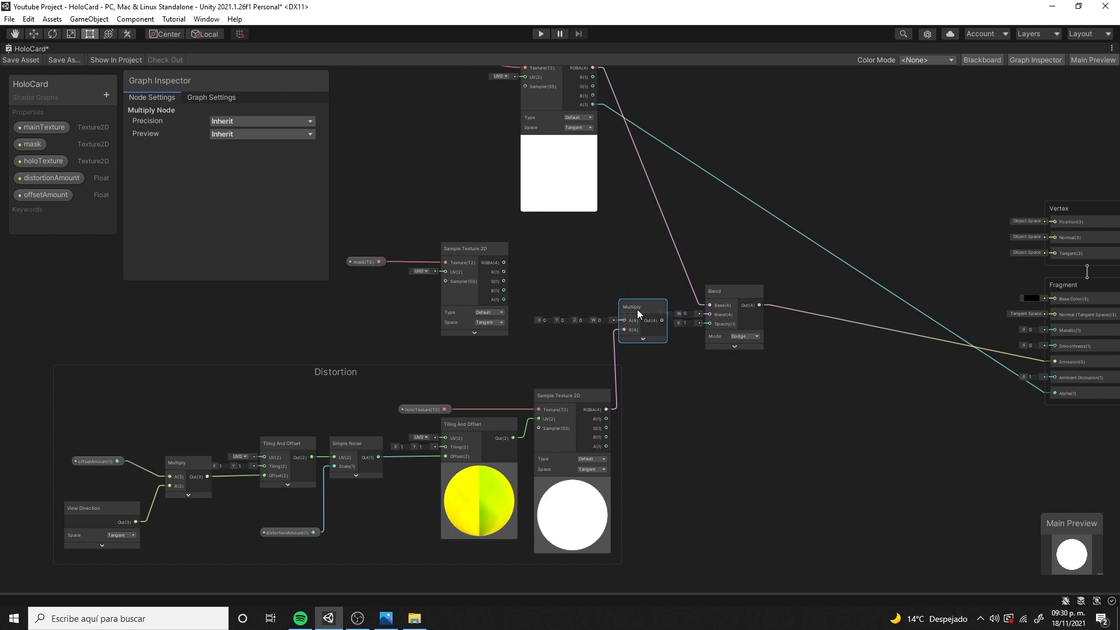
# Connect the mask sample's RGBA output to Multiply's A input and Multiply's output to the Blend node's Blend input, and save the graph
pyautogui.moveTo(729, 296); pyautogui.dragTo(786, 296)
pyautogui.click(635, 312)
pyautogui.scroll(3, 583, 283)
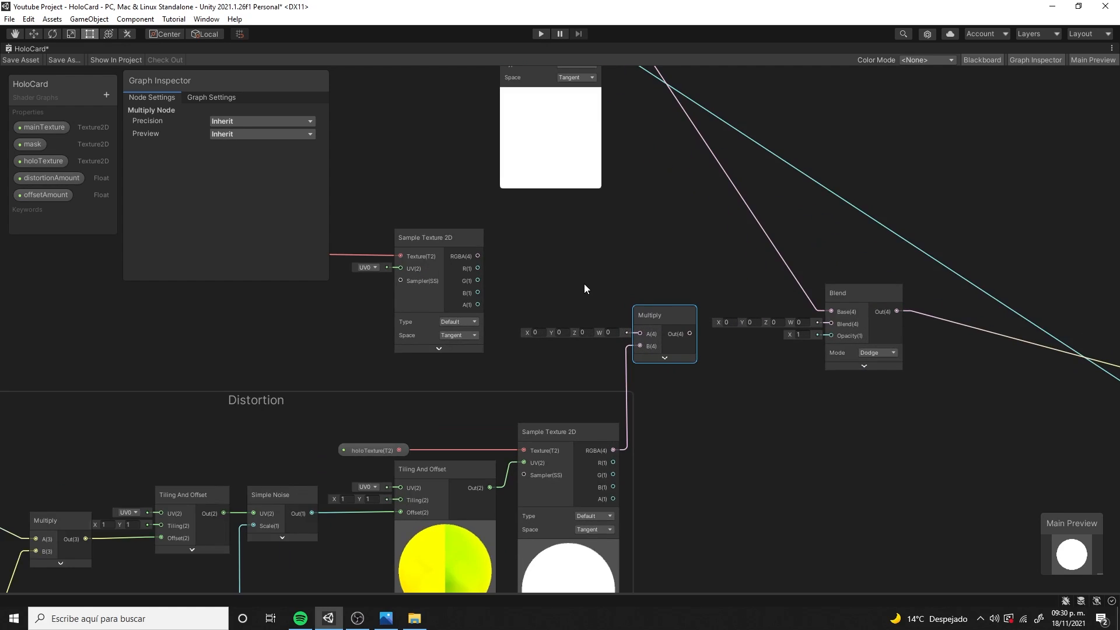
pyautogui.moveTo(567, 277); pyautogui.dragTo(730, 354)
pyautogui.moveTo(750, 306); pyautogui.dragTo(627, 391, button='middle')
pyautogui.moveTo(693, 441); pyautogui.dragTo(798, 429)
pyautogui.scroll(-3, 799, 429)
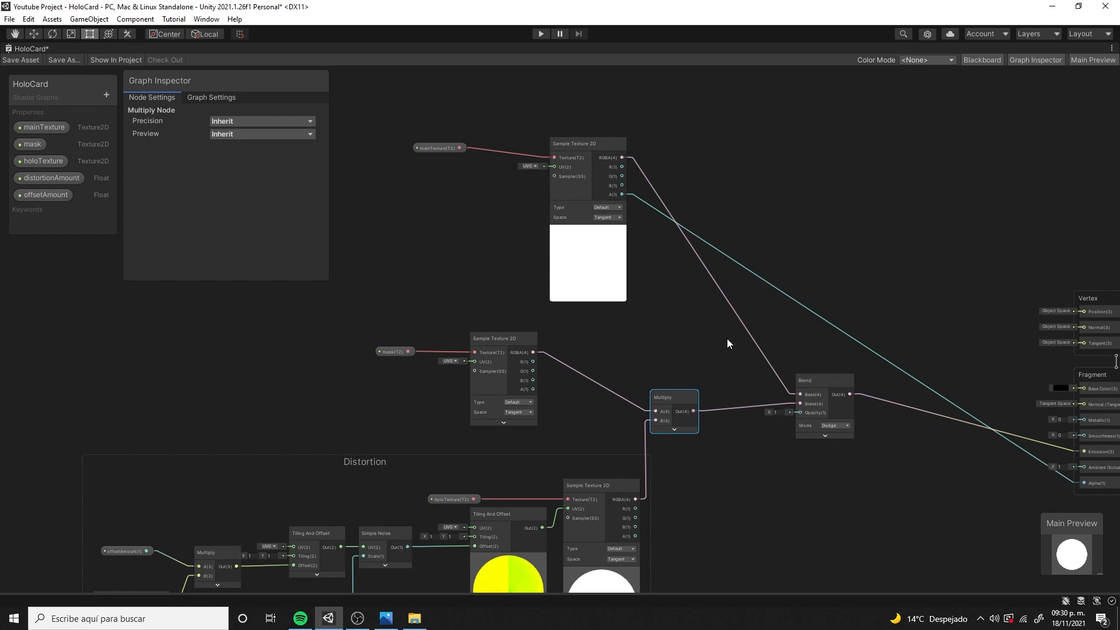
pyautogui.click(21, 60)
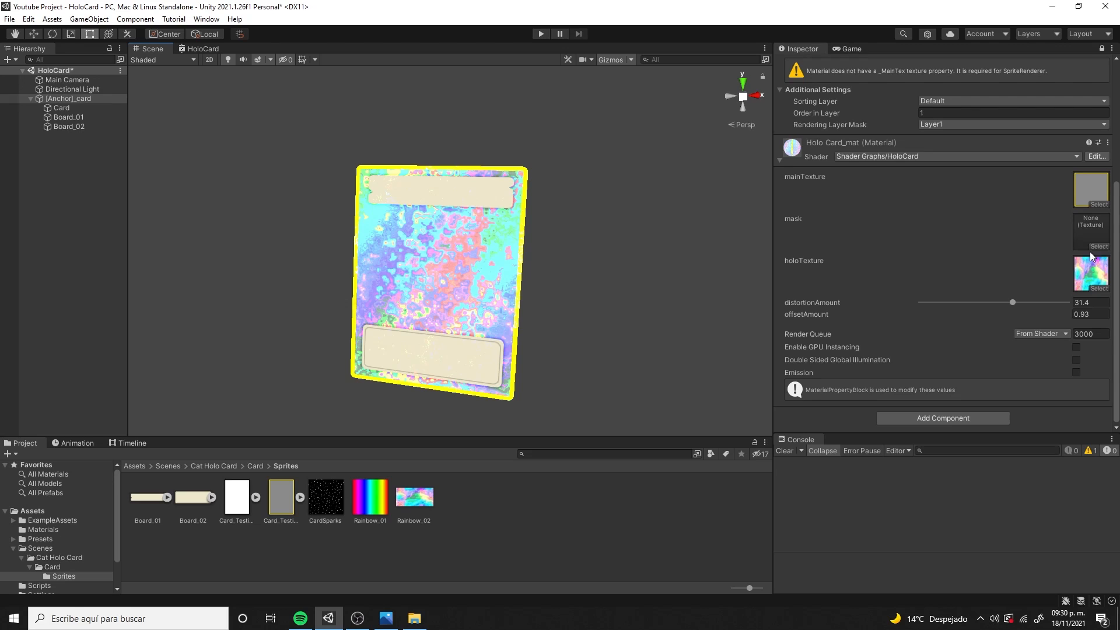
# Unlock the Inspector and examine the Card_Testing_mask_02 texture in its preview and at full size in the image viewer
pyautogui.click(237, 497)
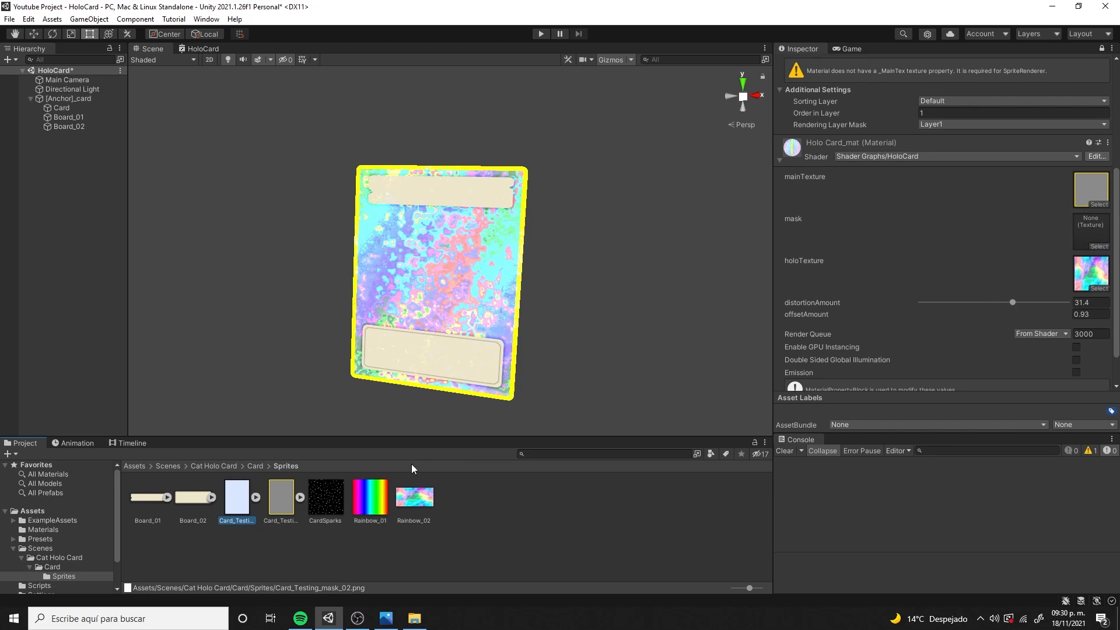
pyautogui.click(1100, 49)
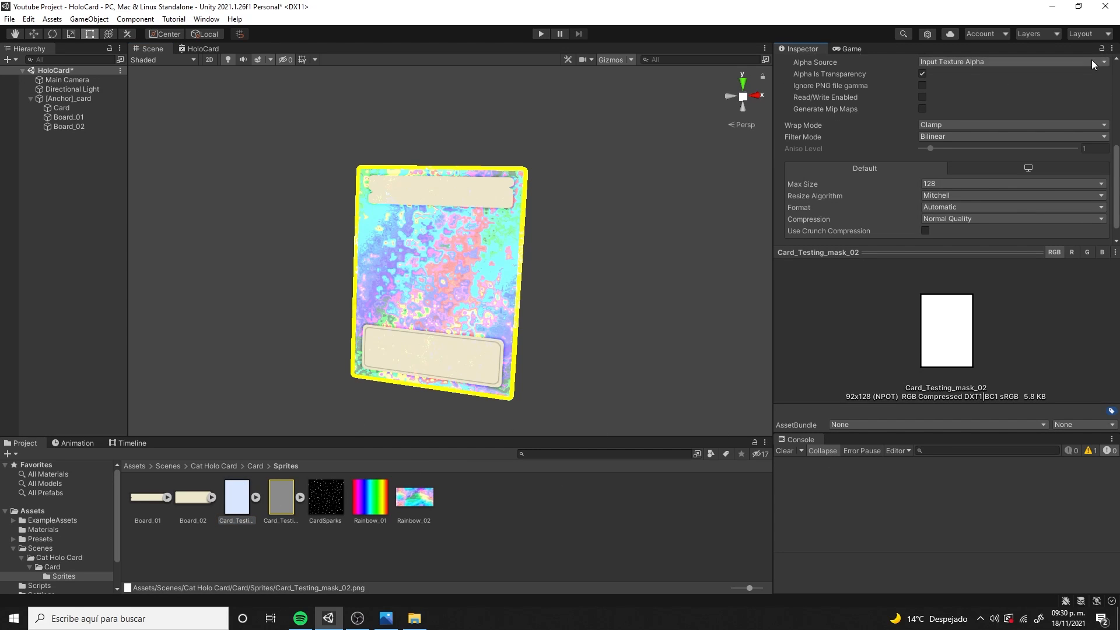
pyautogui.moveTo(915, 253); pyautogui.dragTo(901, 166)
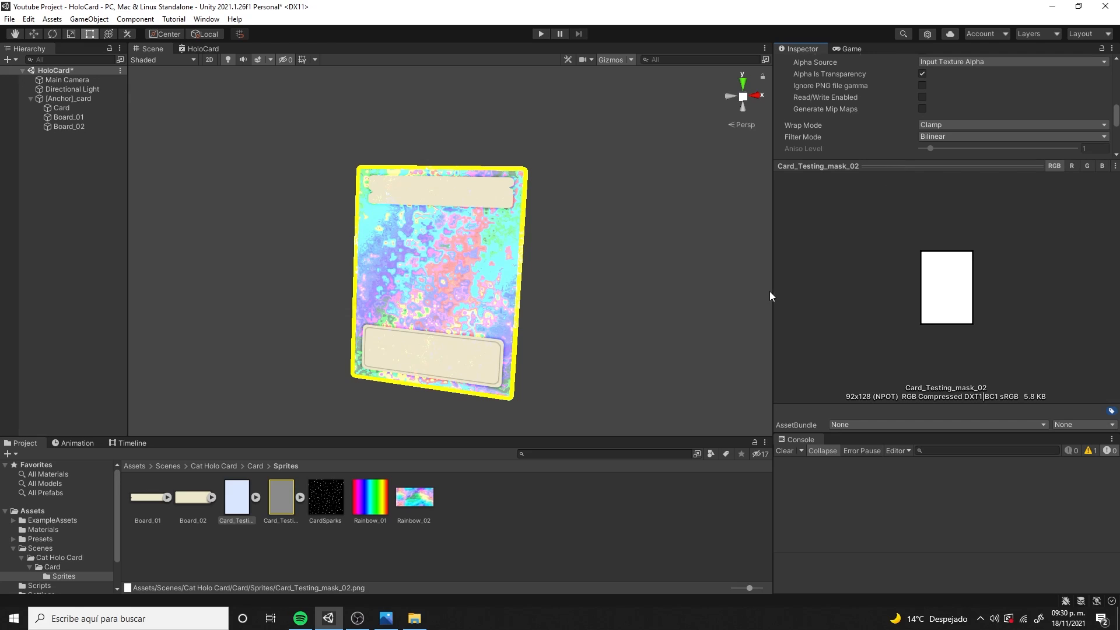
pyautogui.moveTo(771, 296); pyautogui.dragTo(644, 312)
pyautogui.doubleClick(225, 502)
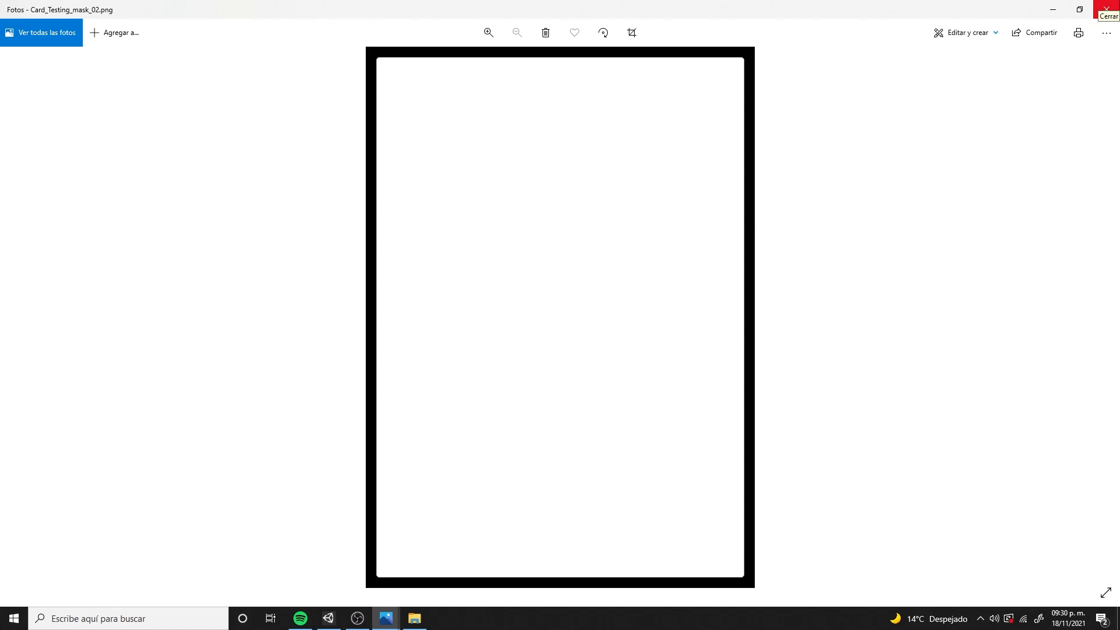
pyautogui.click(1105, 8)
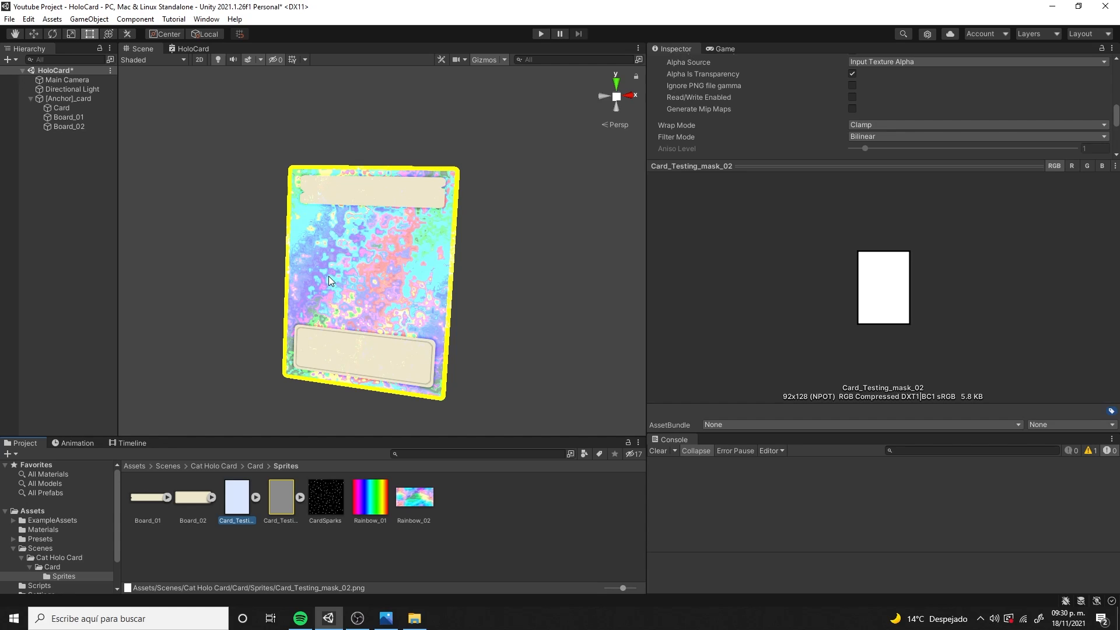
# Assign Card_Testing_mask_02 to the mask texture of the card's HoloCard_mat material and inspect the card's border up close
pyautogui.click(330, 282)
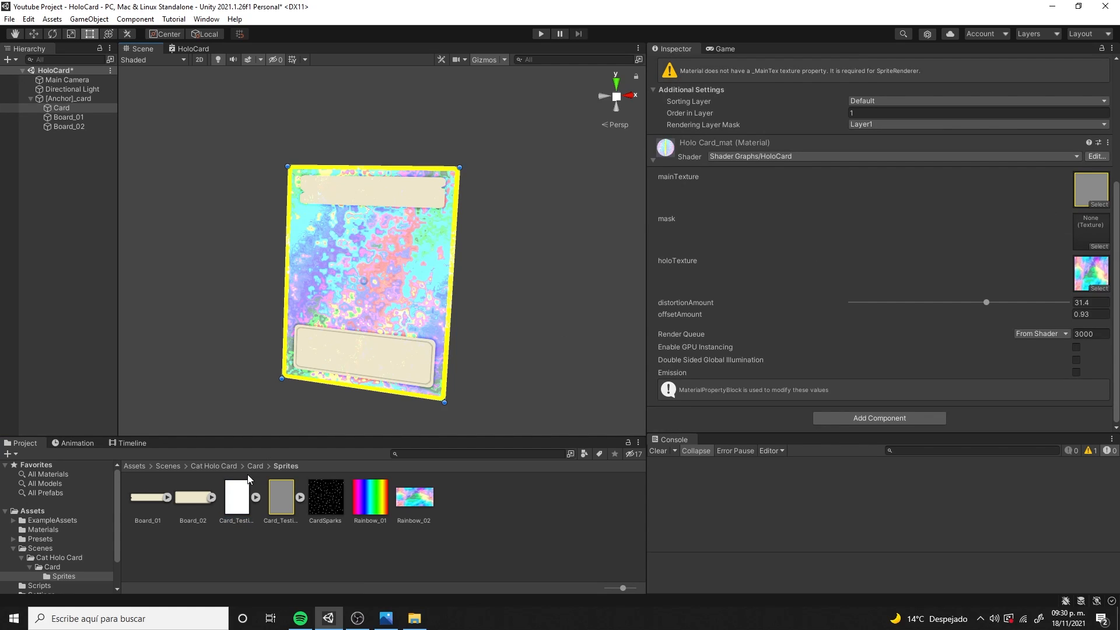
pyautogui.moveTo(248, 478); pyautogui.dragTo(722, 240)
pyautogui.moveTo(1087, 232); pyautogui.dragTo(1087, 232)
pyautogui.click(521, 244)
pyautogui.scroll(10, 465, 193)
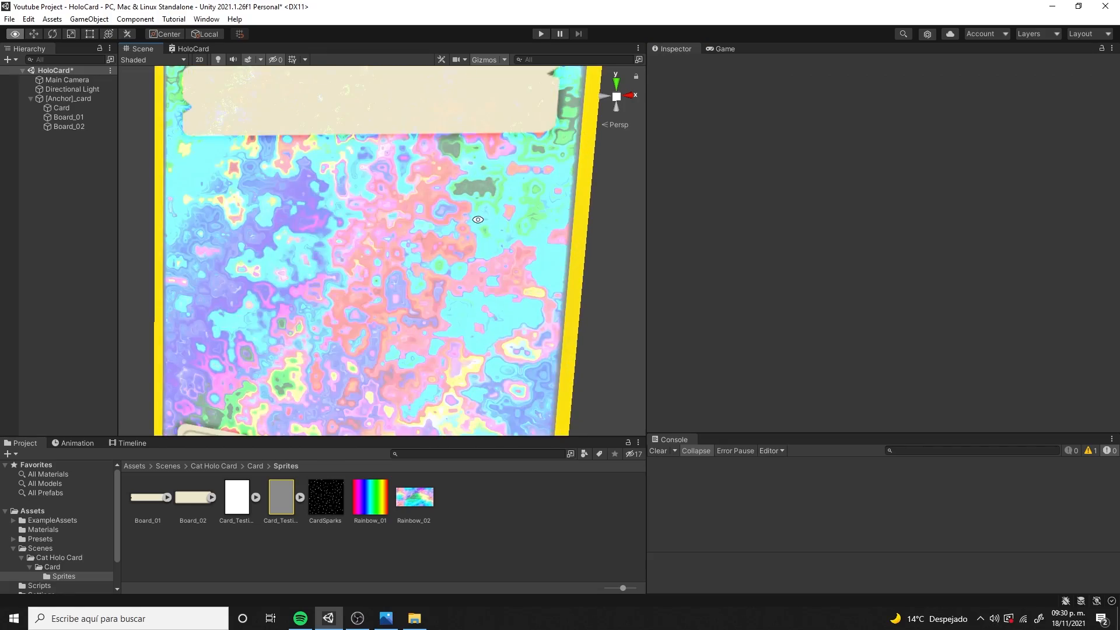
pyautogui.moveTo(514, 191); pyautogui.dragTo(388, 375, button='middle')
pyautogui.scroll(10, 460, 239)
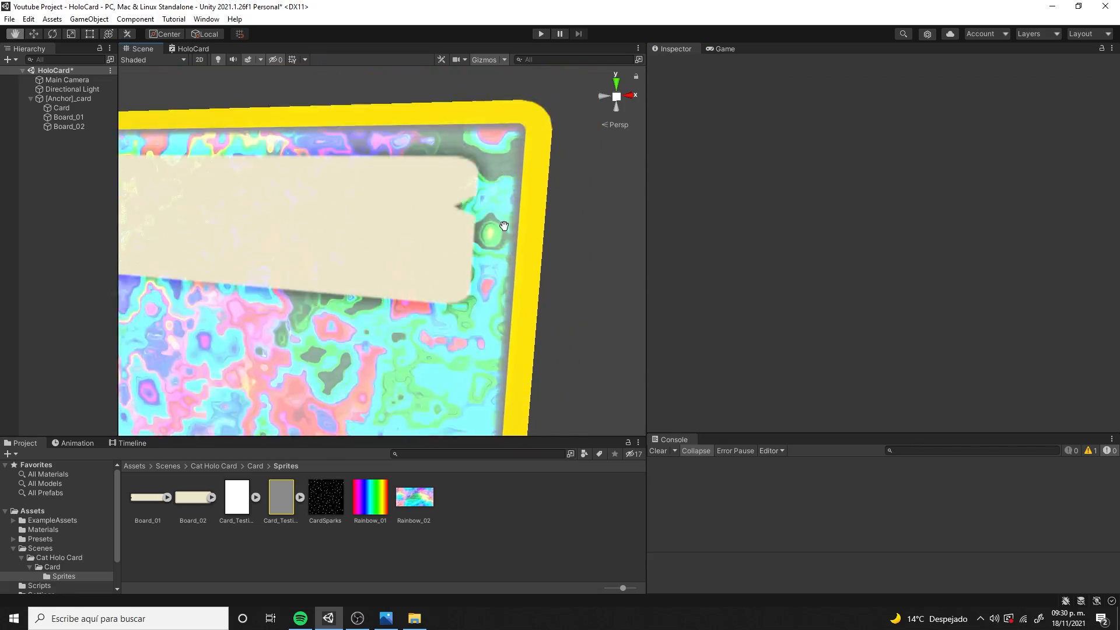
pyautogui.keyDown('alt'); pyautogui.moveTo(476, 264); pyautogui.dragTo(495, 251); pyautogui.keyUp('alt')
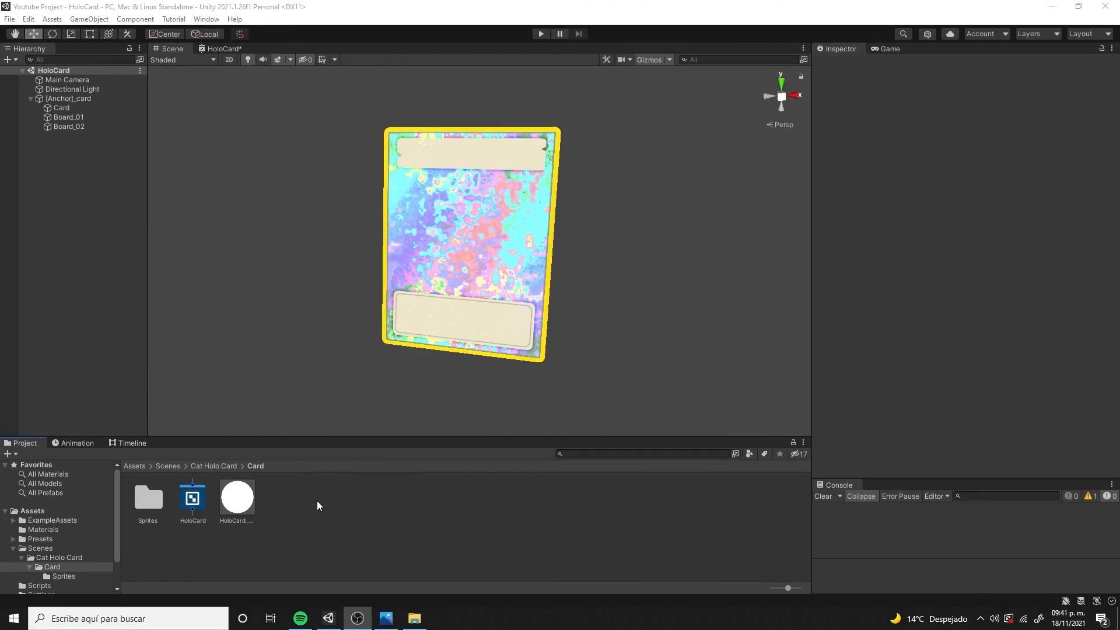
# Create a legacy Cubemap named sparks in the Card folder and set its face size to 512
pyautogui.rightClick(318, 502)
pyautogui.moveTo(420, 212)
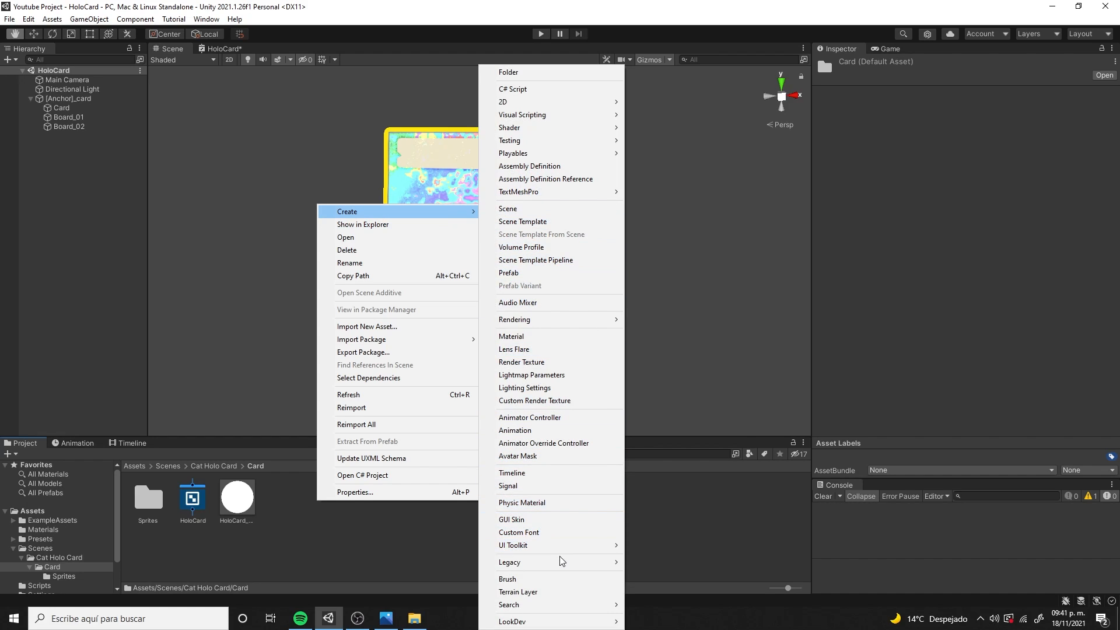
pyautogui.moveTo(562, 563)
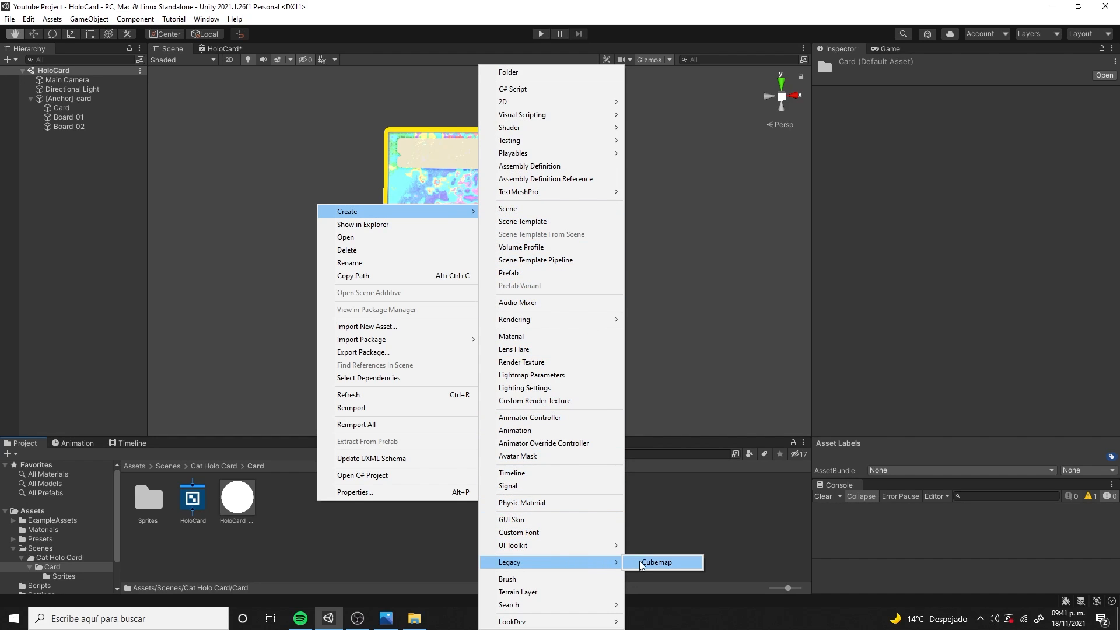
pyautogui.click(685, 564)
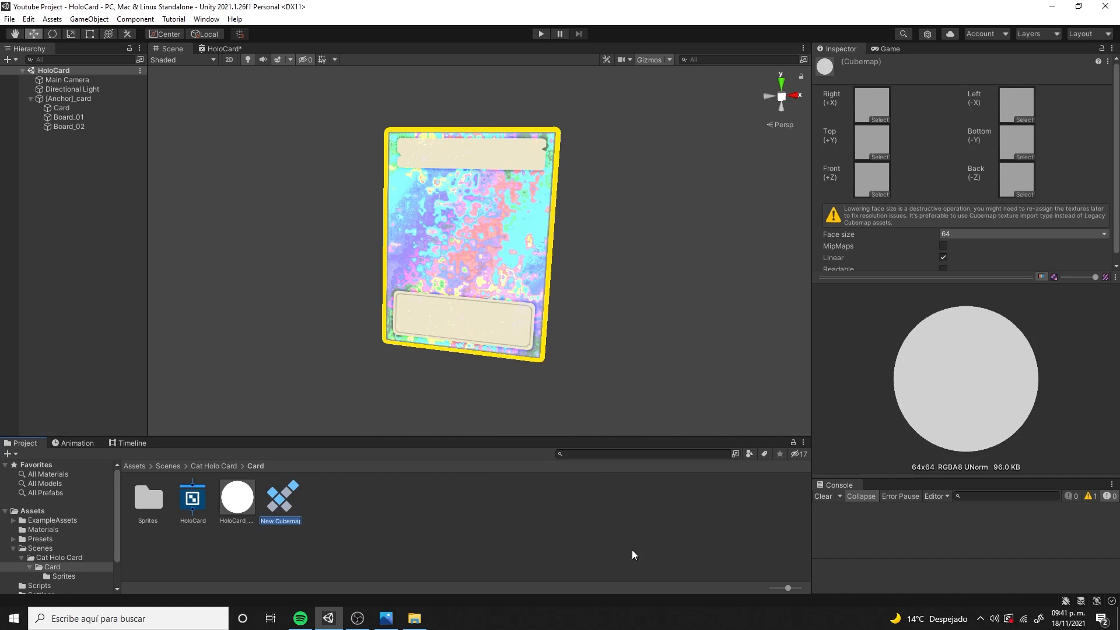
pyautogui.write('sparks')
pyautogui.press('Return')
pyautogui.click(1021, 235)
pyautogui.click(968, 311)
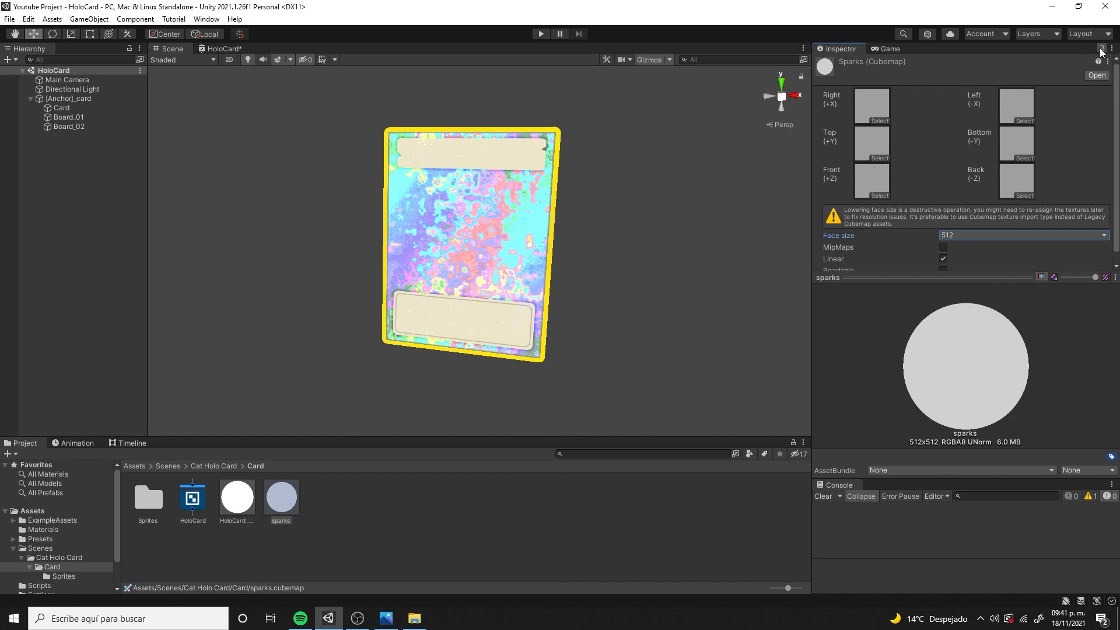
# Assign the CardSparks texture from the Sprites folder to all six faces of the sparks cubemap
pyautogui.doubleClick(148, 499)
pyautogui.moveTo(329, 499); pyautogui.dragTo(876, 182)
pyautogui.moveTo(333, 496); pyautogui.dragTo(1016, 171)
pyautogui.scroll(-1, 1017, 106)
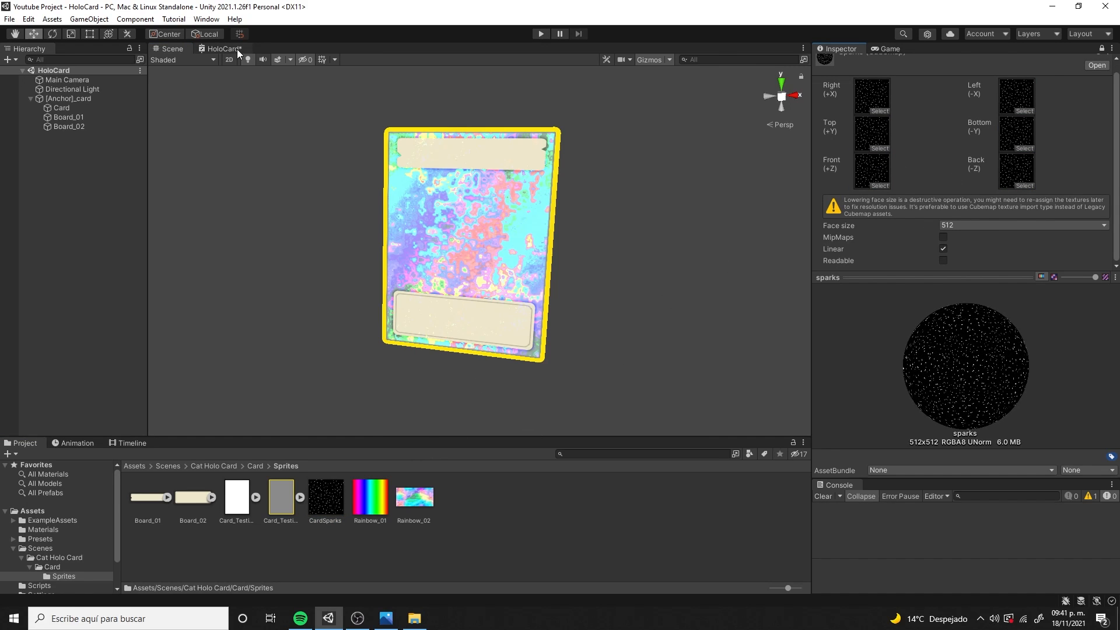
# Add a Sample Cubemap node to the HoloCard graph in the empty area below the Blend node
pyautogui.press('space')
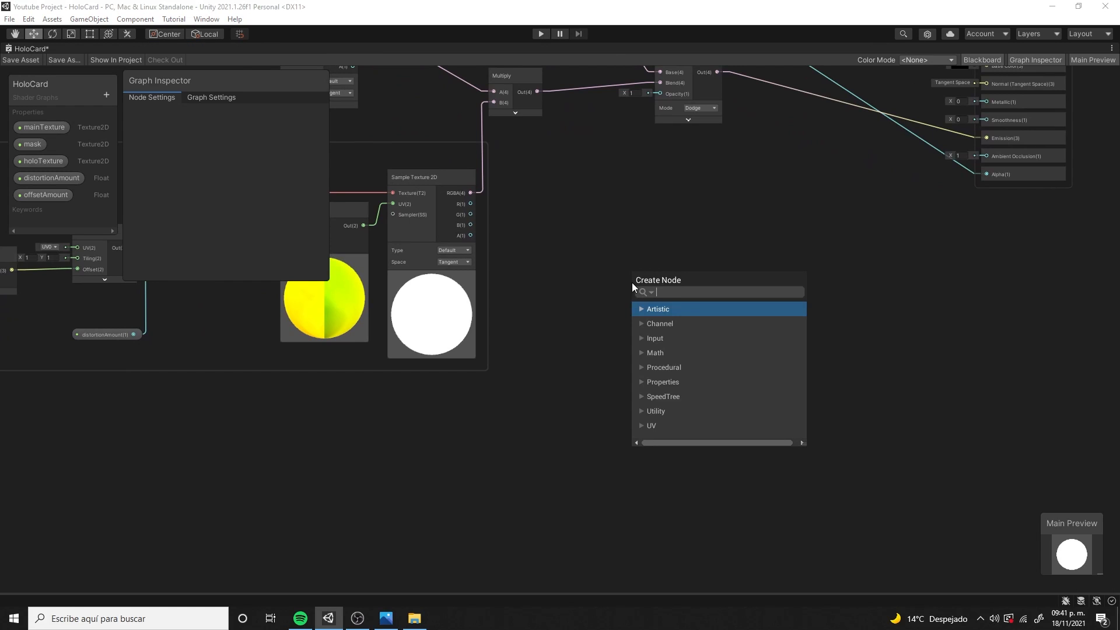
pyautogui.write('cube')
pyautogui.press('Down')
pyautogui.press('Return')
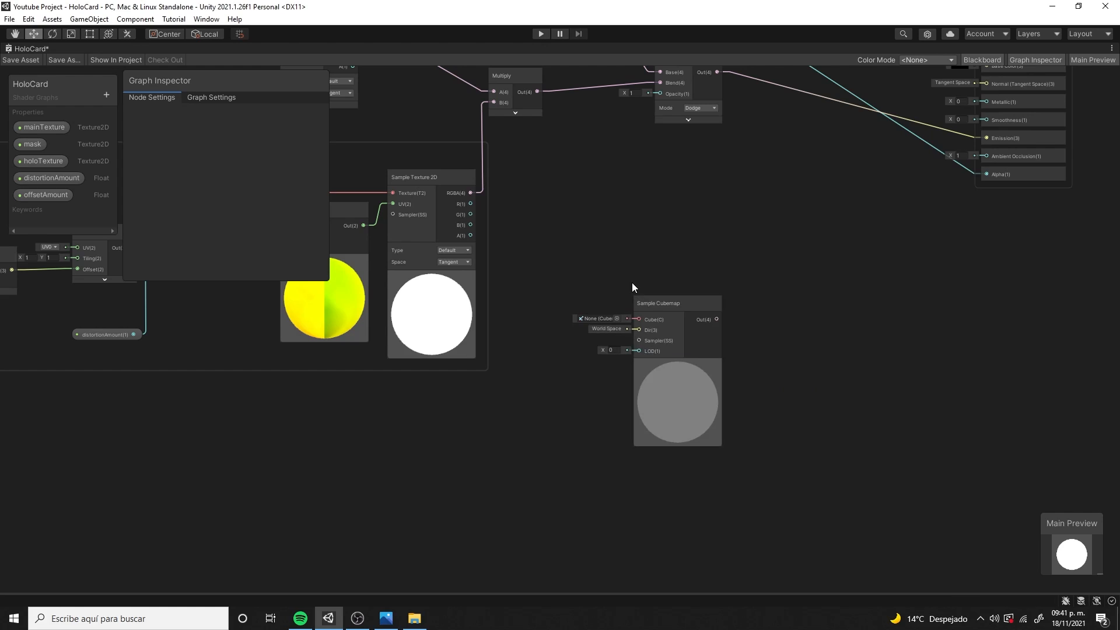
pyautogui.moveTo(645, 318); pyautogui.dragTo(639, 383)
# Add a Cubemap Asset node and connect its output to the Sample Cubemap node's Cube input
pyautogui.press('space')
pyautogui.write('cube')
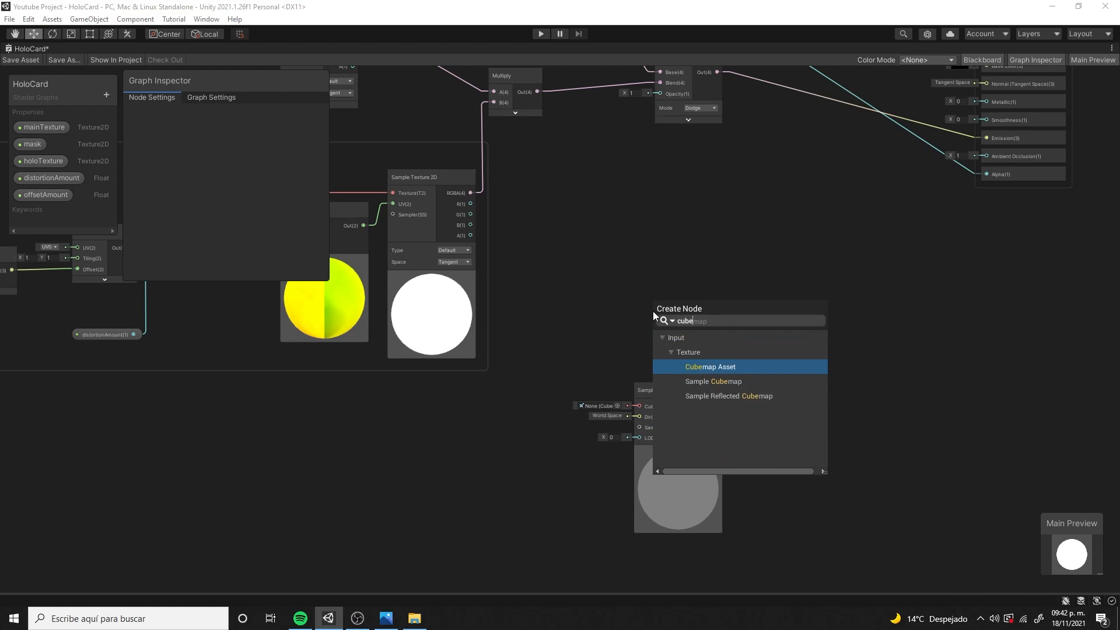
pyautogui.press('Return')
pyautogui.moveTo(666, 330); pyautogui.dragTo(640, 406)
pyautogui.moveTo(520, 404); pyautogui.dragTo(561, 406)
# Convert the Cubemap Asset node to a property and move it below holoTexture in the property list
pyautogui.rightClick(530, 392)
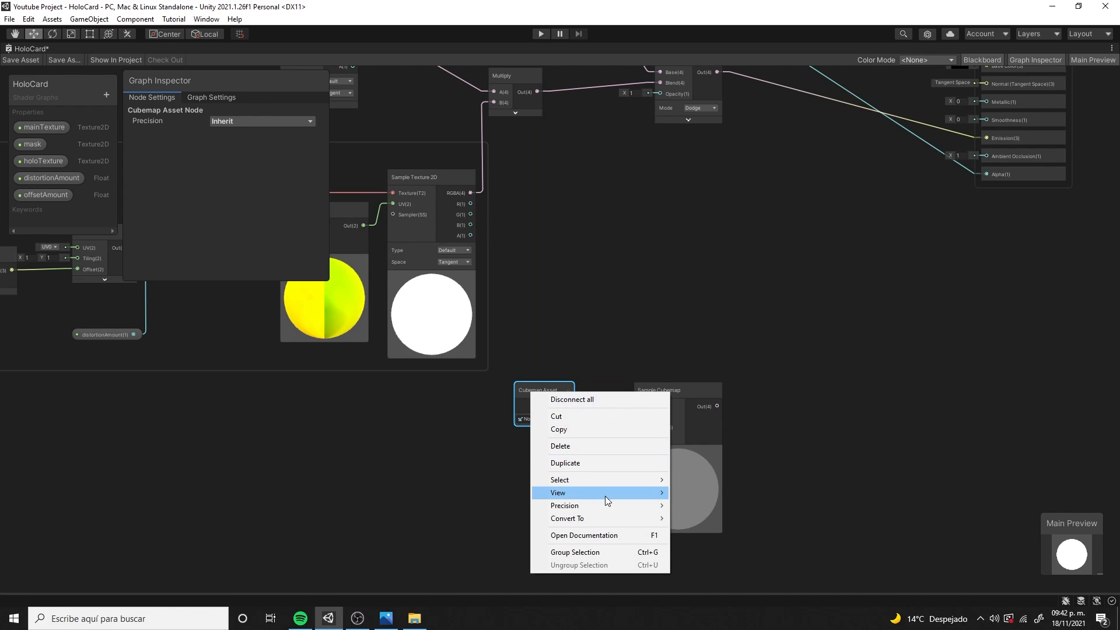
pyautogui.moveTo(632, 519)
pyautogui.click(736, 544)
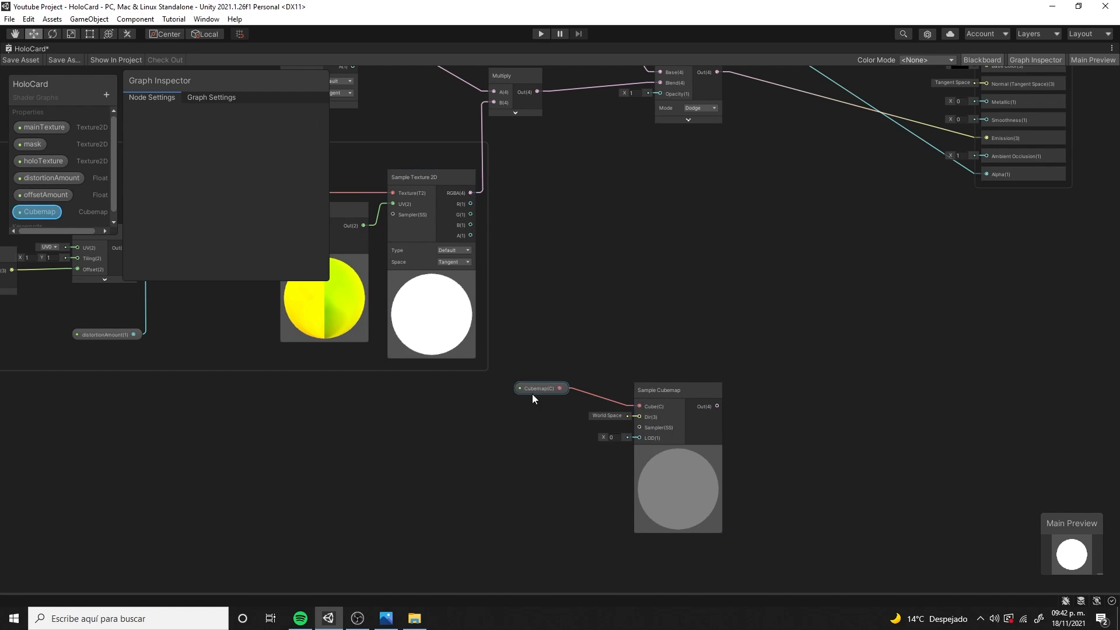
pyautogui.moveTo(532, 394); pyautogui.dragTo(545, 412)
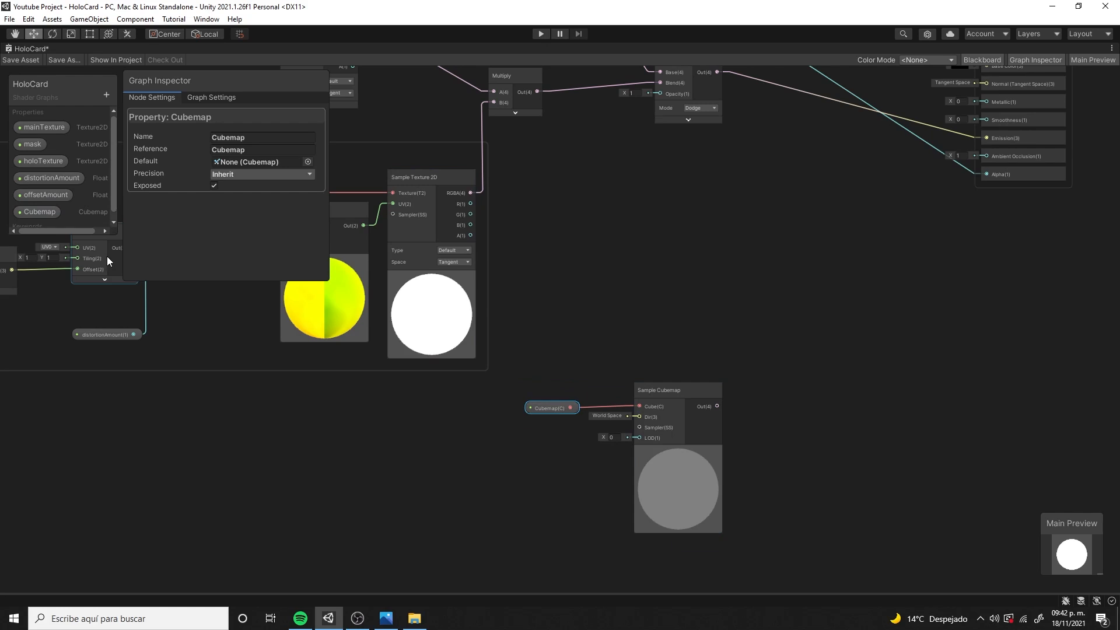
pyautogui.moveTo(42, 212)
pyautogui.mouseDown()
pyautogui.moveTo(43, 164)
pyautogui.moveTo(47, 195)
pyautogui.mouseUp()
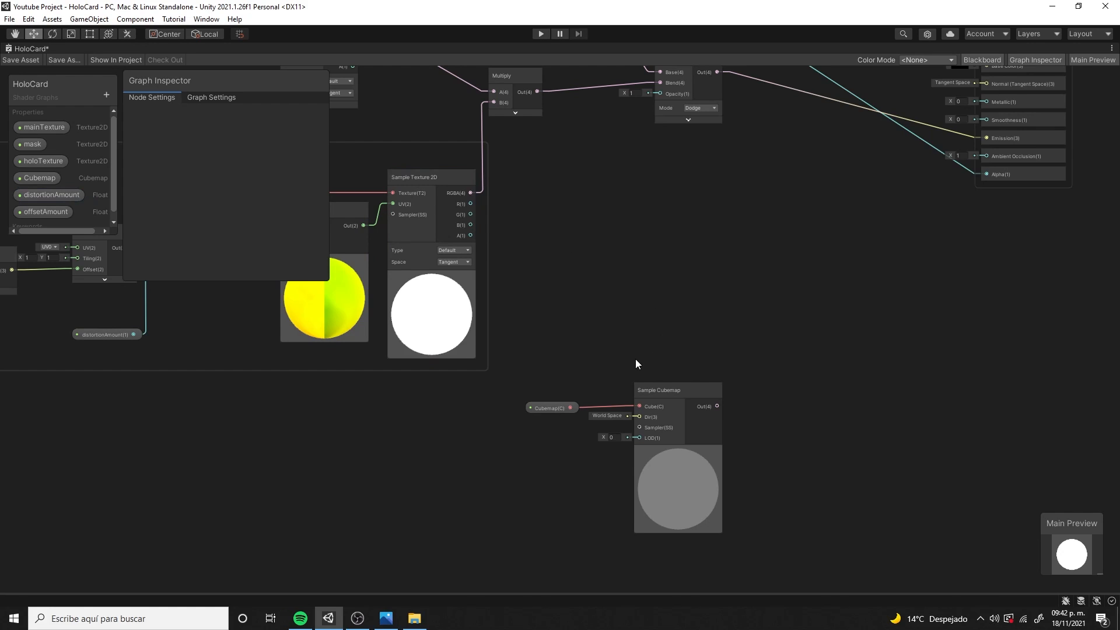
# Add a second Blend node above the Sample Cubemap node and collapse its preview
pyautogui.press('space')
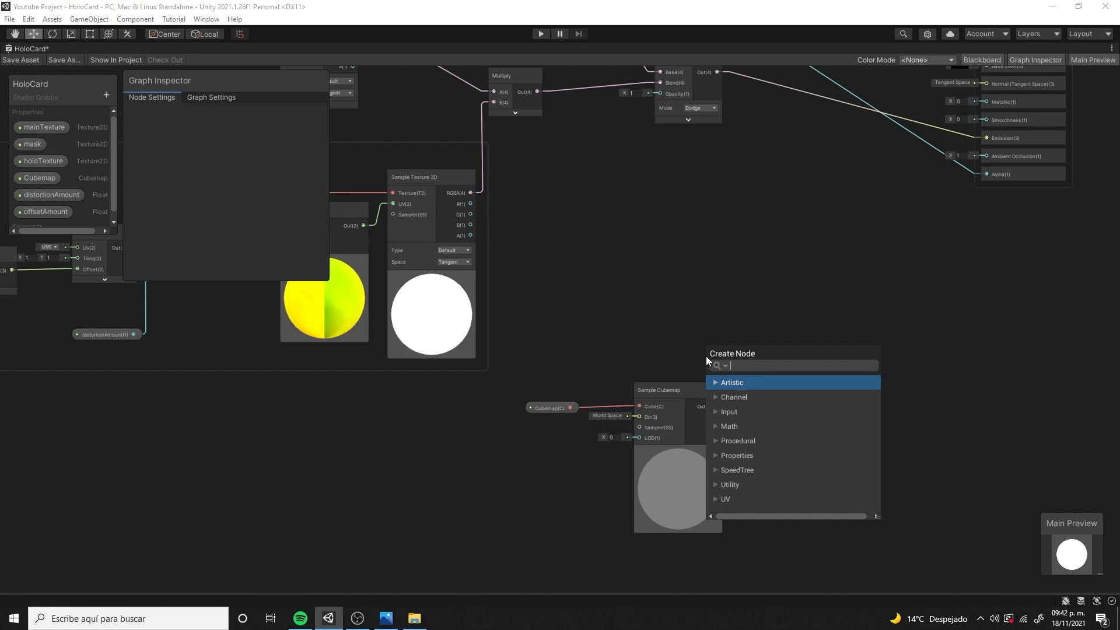
pyautogui.write('blen')
pyautogui.press('Return')
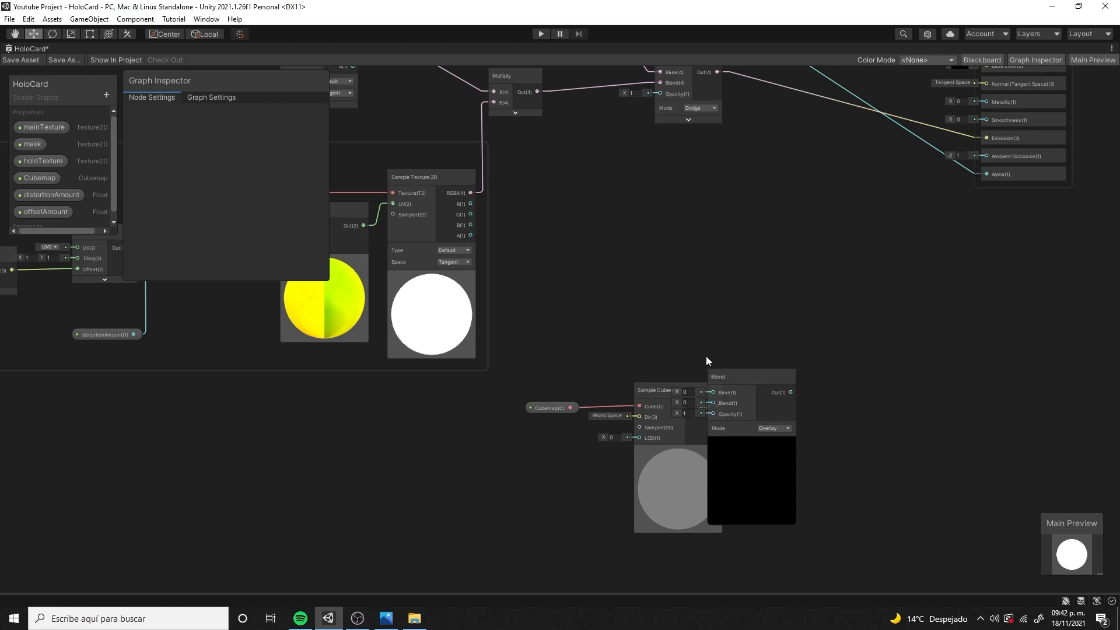
pyautogui.click(751, 444)
pyautogui.moveTo(742, 383); pyautogui.dragTo(828, 275)
# Wire the first Blend's output to the new Blend's Base, Sample Cubemap to its Blend input, and its output to Emission, then save
pyautogui.moveTo(845, 243); pyautogui.dragTo(763, 338, button='middle')
pyautogui.moveTo(887, 222); pyautogui.dragTo(709, 374)
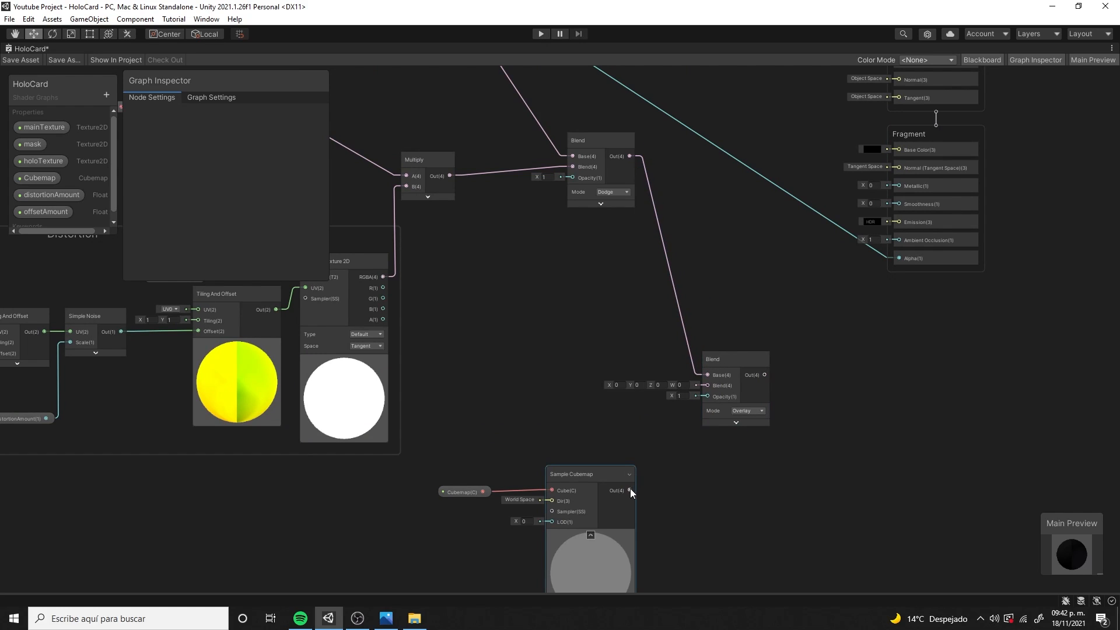
pyautogui.moveTo(678, 424); pyautogui.dragTo(700, 385)
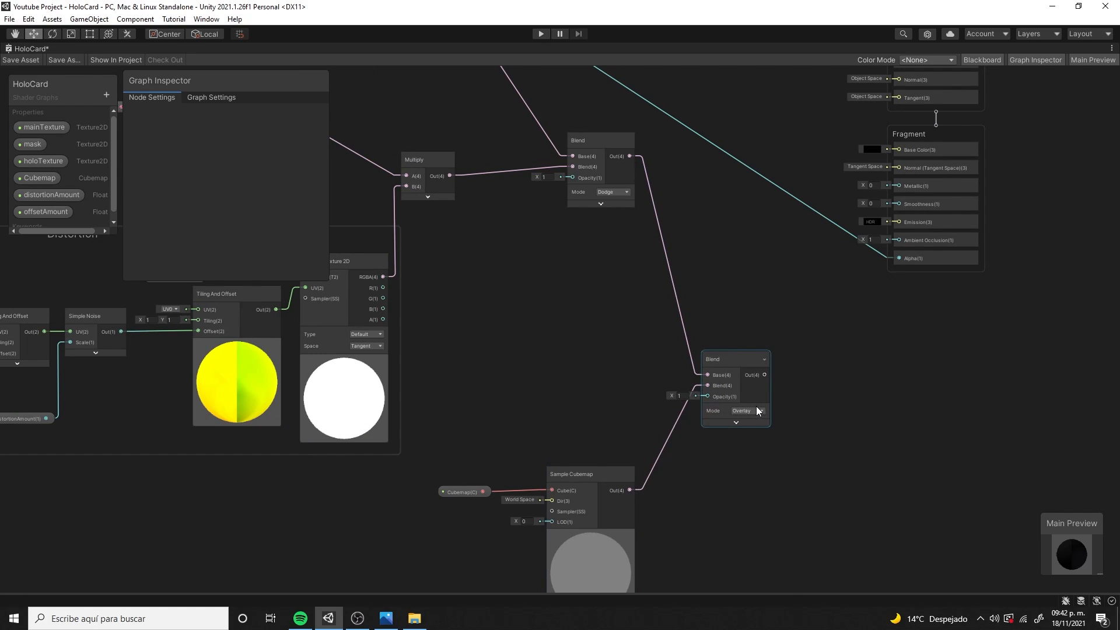
pyautogui.moveTo(767, 377); pyautogui.dragTo(858, 261)
pyautogui.moveTo(898, 225); pyautogui.dragTo(899, 223)
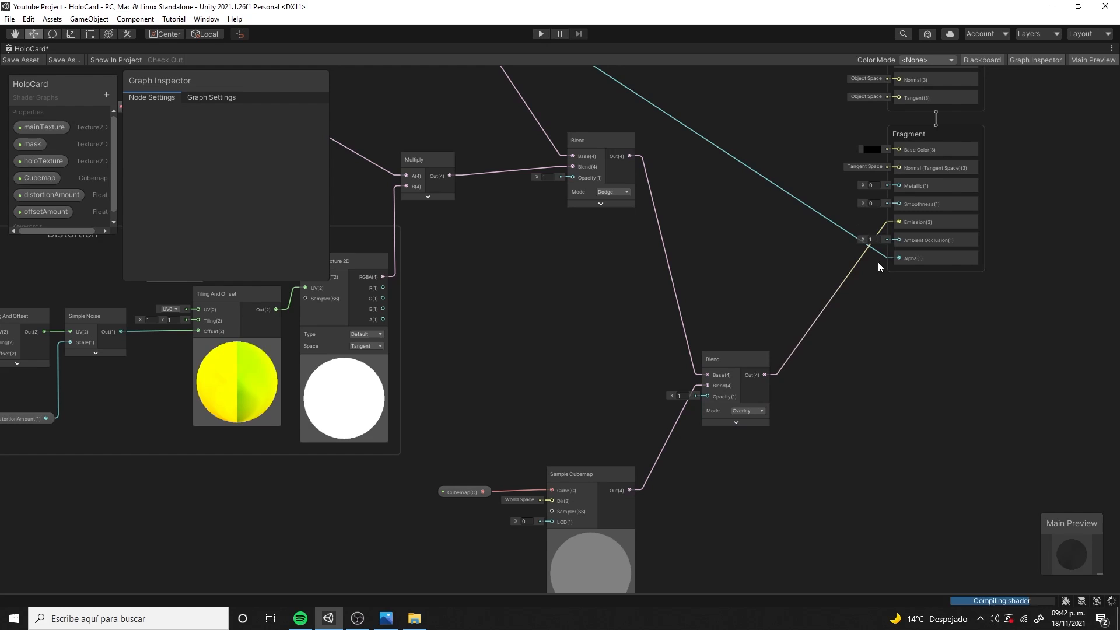
pyautogui.click(27, 60)
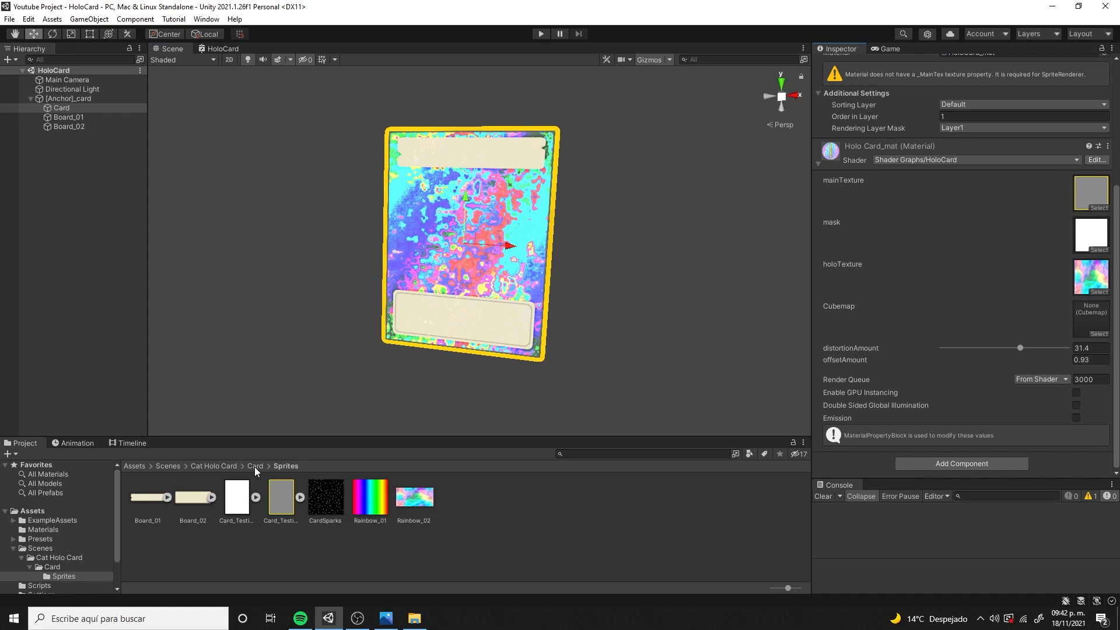
# Assign the sparks cubemap to the Cubemap slot of the card's HoloCard_mat material and view the card
pyautogui.click(255, 466)
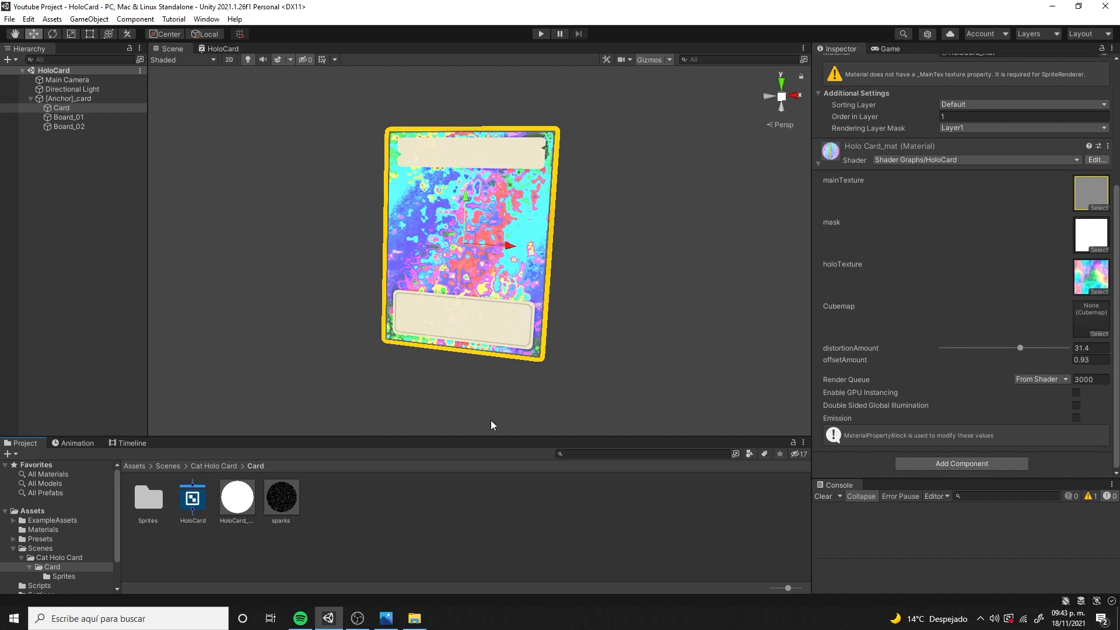
pyautogui.moveTo(290, 502); pyautogui.dragTo(825, 318)
pyautogui.moveTo(1088, 325); pyautogui.dragTo(1089, 325)
pyautogui.keyDown('alt'); pyautogui.moveTo(617, 280); pyautogui.dragTo(509, 303); pyautogui.keyUp('alt')
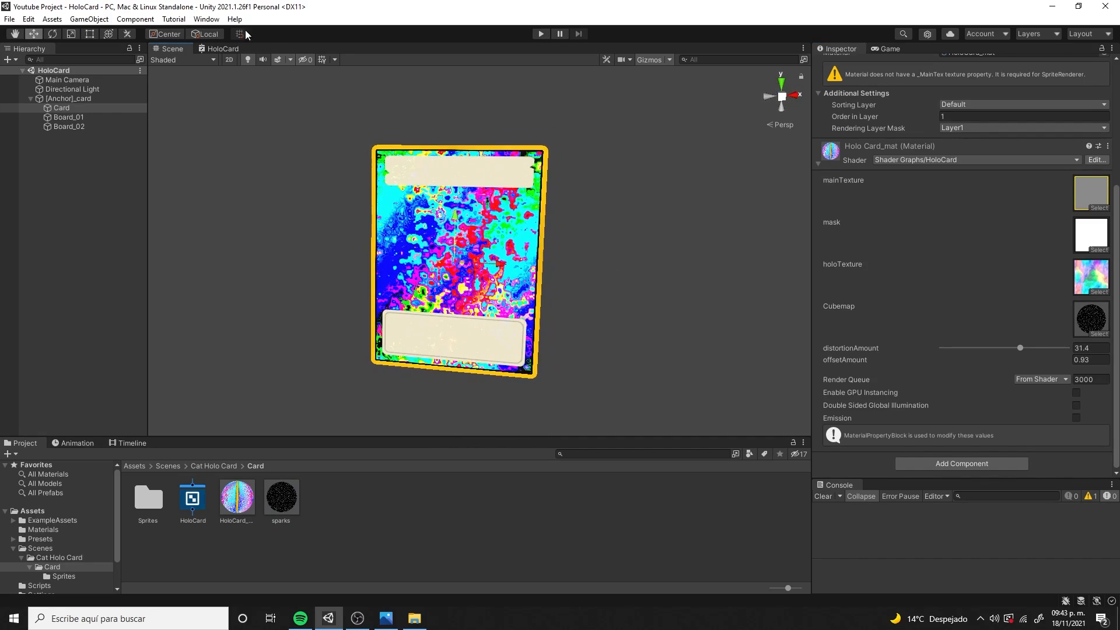
# Set the first Blend node's mode to Lighten and the cubemap Blend's mode to Dodge, and check the card from several angles
pyautogui.doubleClick(223, 49)
pyautogui.moveTo(696, 209); pyautogui.dragTo(567, 304, button='middle')
pyautogui.scroll(3, 572, 328)
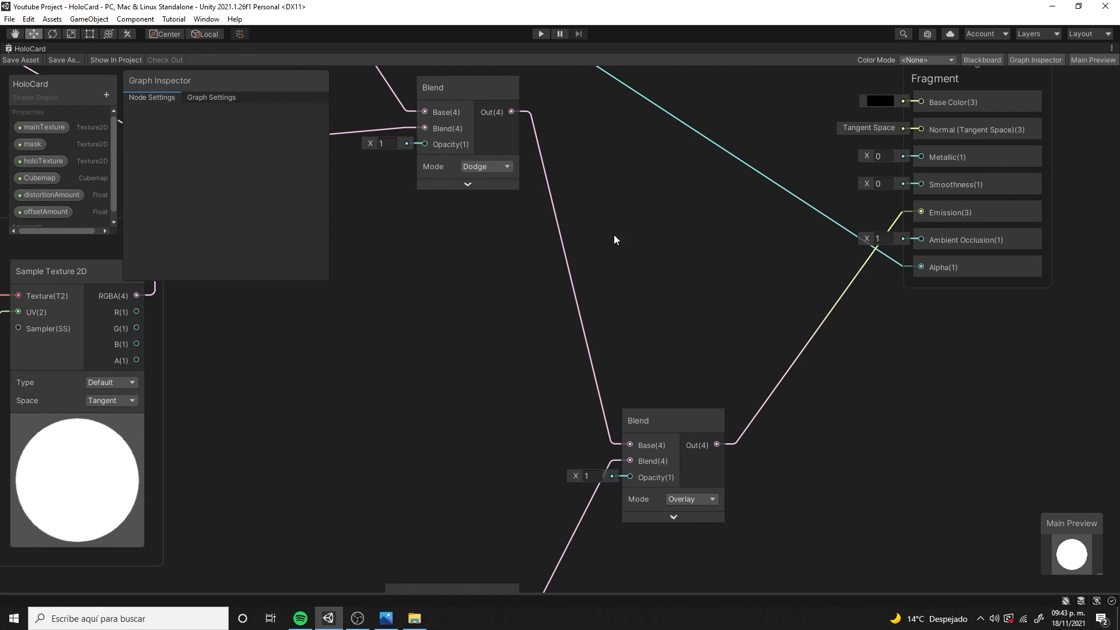
pyautogui.click(484, 165)
pyautogui.click(518, 278)
pyautogui.click(691, 499)
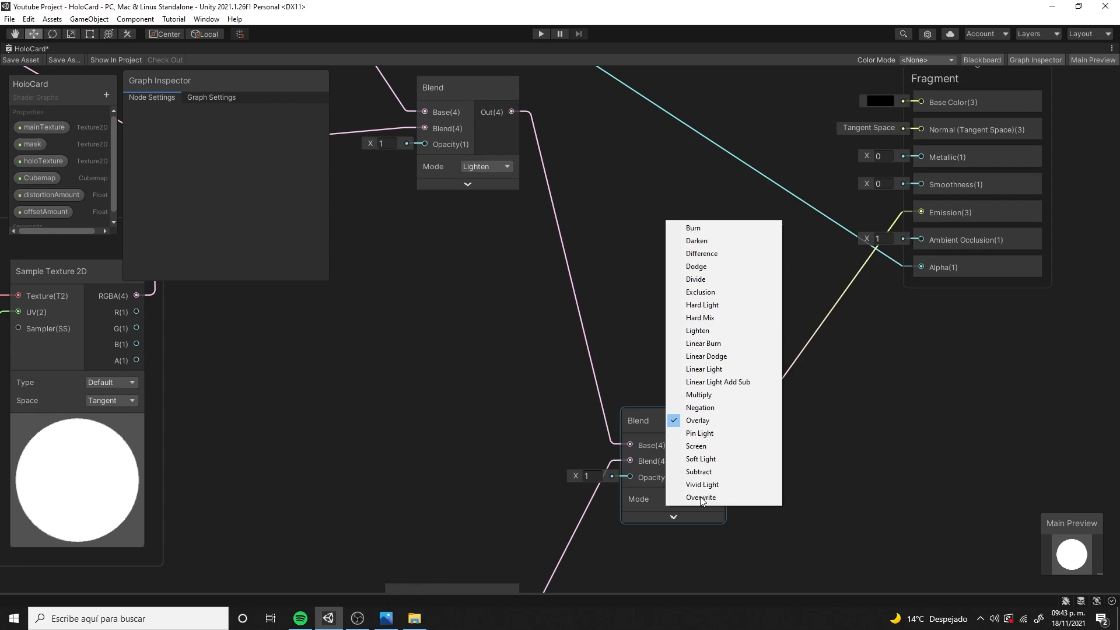
pyautogui.click(719, 270)
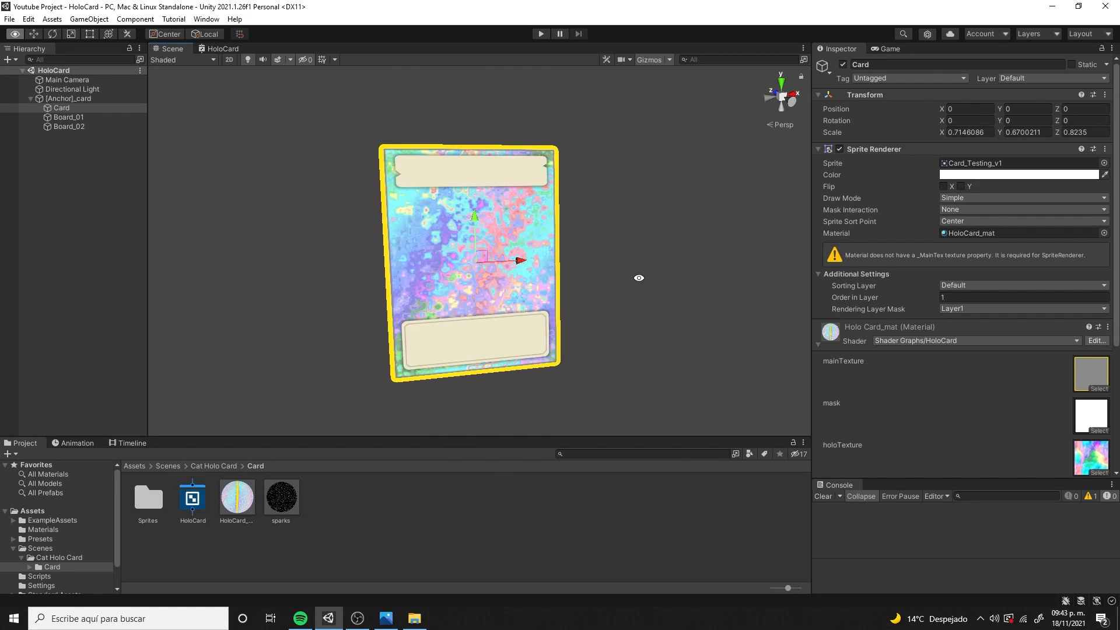
pyautogui.keyDown('alt'); pyautogui.moveTo(638, 279); pyautogui.dragTo(600, 268); pyautogui.keyUp('alt')
pyautogui.scroll(-5, 932, 273)
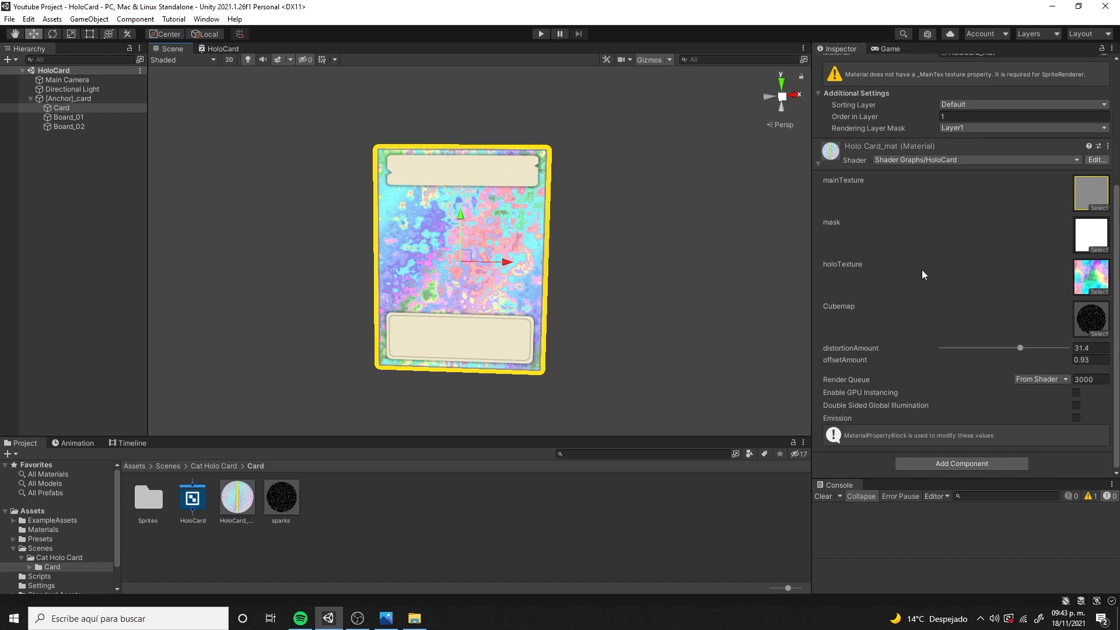
pyautogui.keyDown('alt'); pyautogui.moveTo(478, 280); pyautogui.dragTo(599, 296); pyautogui.keyUp('alt')
pyautogui.moveTo(599, 296); pyautogui.dragTo(570, 291, button='middle')
pyautogui.keyDown('alt'); pyautogui.moveTo(571, 291); pyautogui.dragTo(565, 279); pyautogui.keyUp('alt')
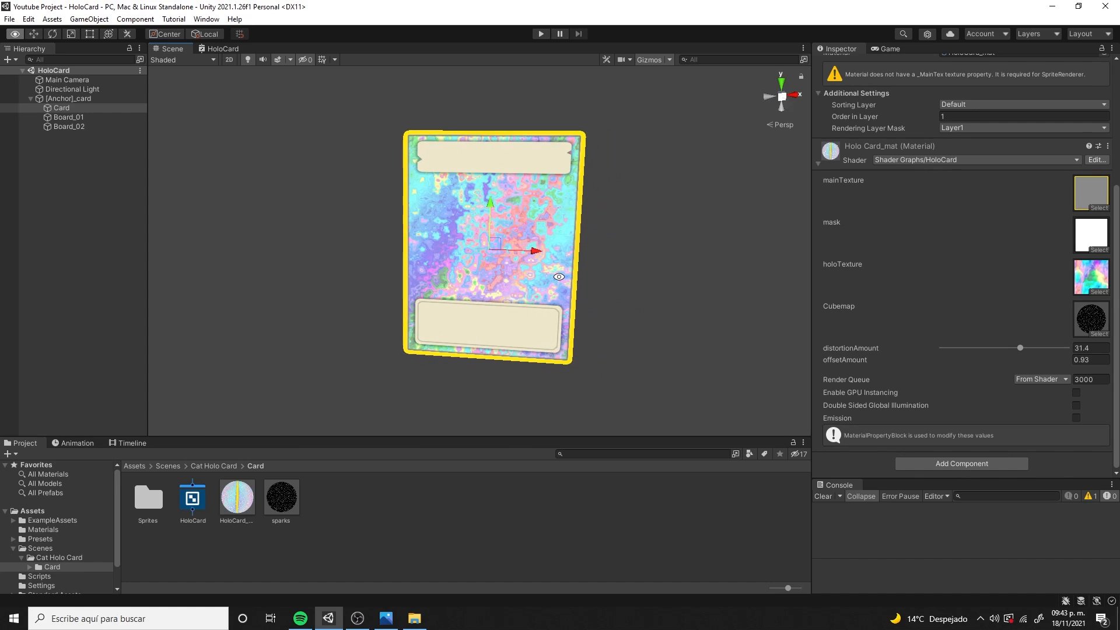
# Add a View Direction node and connect its output to the Sample Cubemap node's Dir input
pyautogui.hotkey('alt', 'Tab')
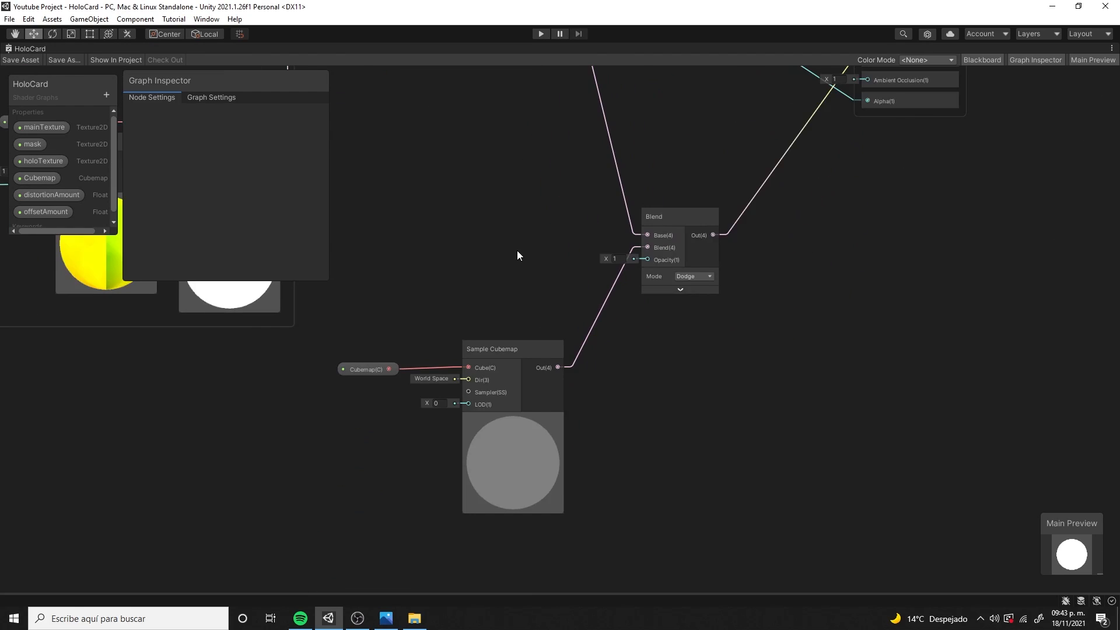
pyautogui.click(452, 336)
pyautogui.click(477, 403)
pyautogui.press('space')
pyautogui.write('view')
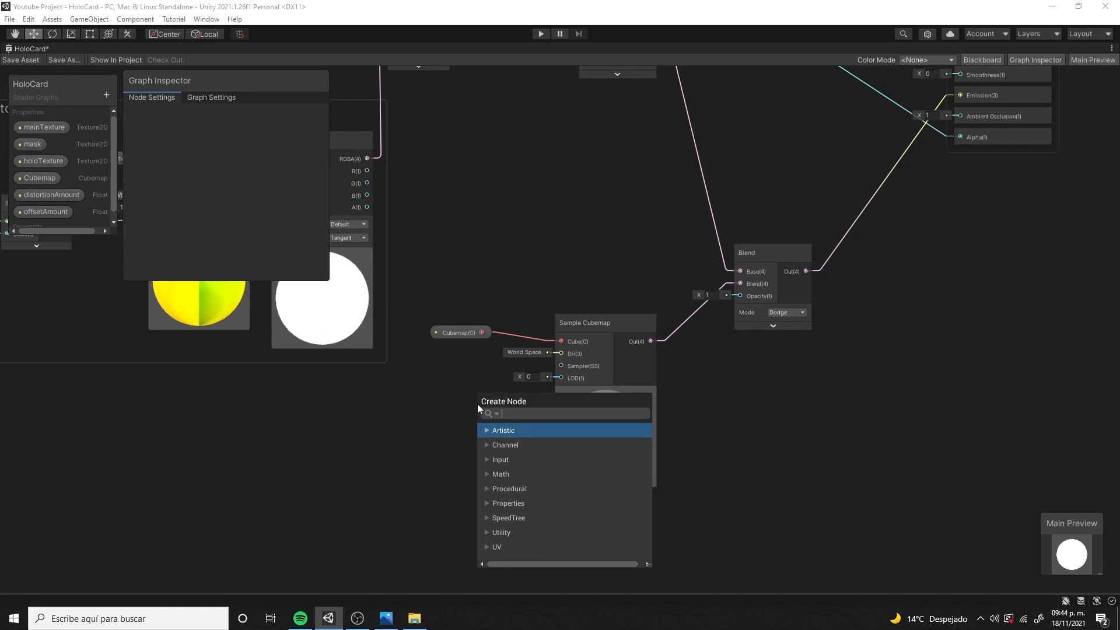
pyautogui.press('Return')
pyautogui.click(530, 476)
pyautogui.moveTo(509, 431); pyautogui.dragTo(392, 419)
pyautogui.moveTo(456, 432); pyautogui.dragTo(560, 354)
# Set the View Direction node's space to Tangent, save the graph, and check the sparks on the card up close
pyautogui.click(445, 449)
pyautogui.click(460, 501)
pyautogui.click(413, 463)
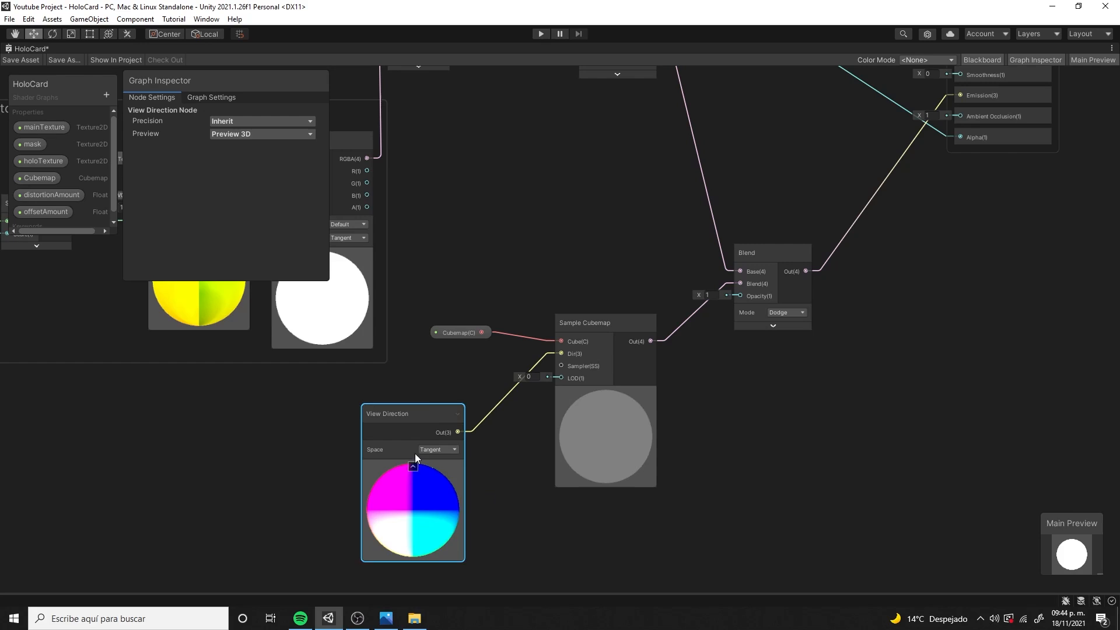
pyautogui.click(20, 60)
pyautogui.hotkey('shift', 'space')
pyautogui.click(175, 49)
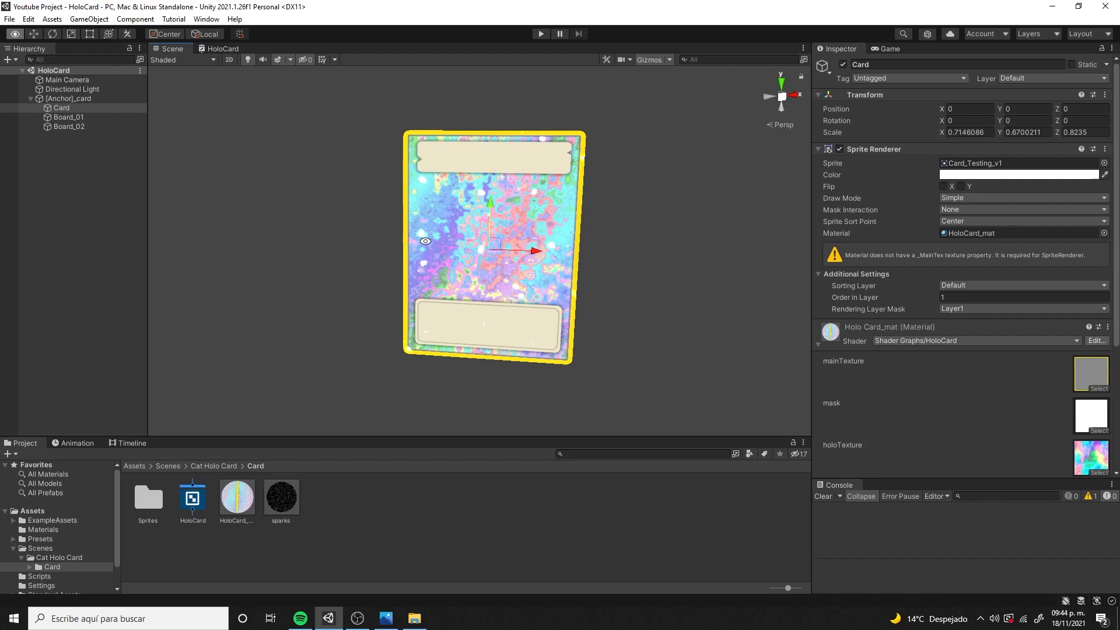
pyautogui.keyDown('alt'); pyautogui.moveTo(543, 262); pyautogui.dragTo(513, 228); pyautogui.keyUp('alt')
pyautogui.scroll(5, 600, 245)
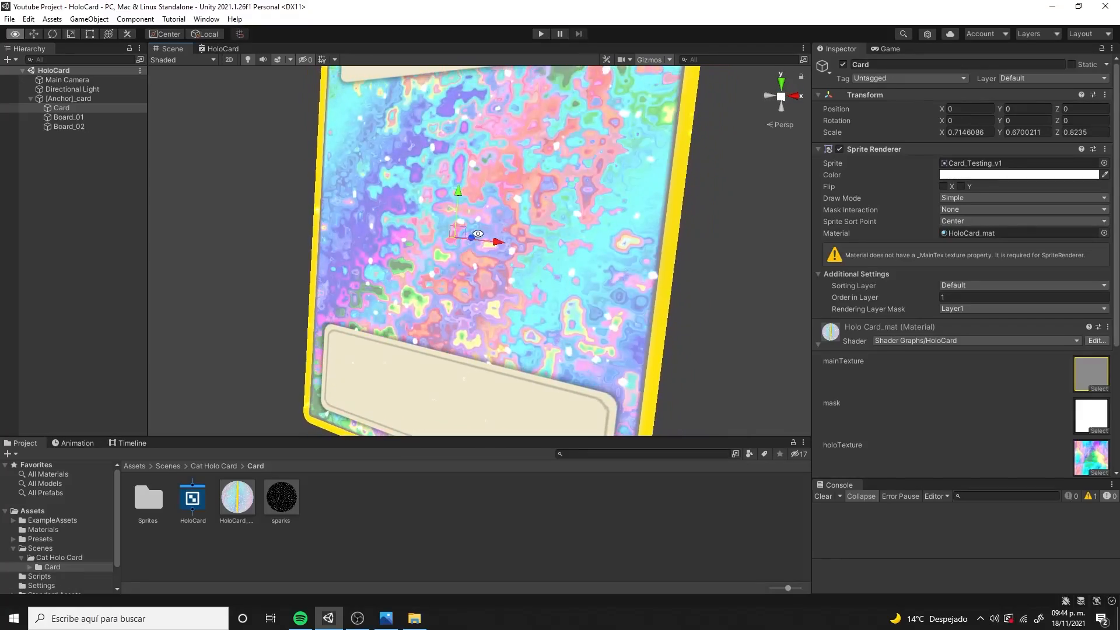
pyautogui.keyDown('alt'); pyautogui.moveTo(513, 229); pyautogui.dragTo(463, 214, button='right'); pyautogui.keyUp('alt')
pyautogui.keyDown('alt'); pyautogui.moveTo(463, 214); pyautogui.dragTo(544, 266); pyautogui.keyUp('alt')
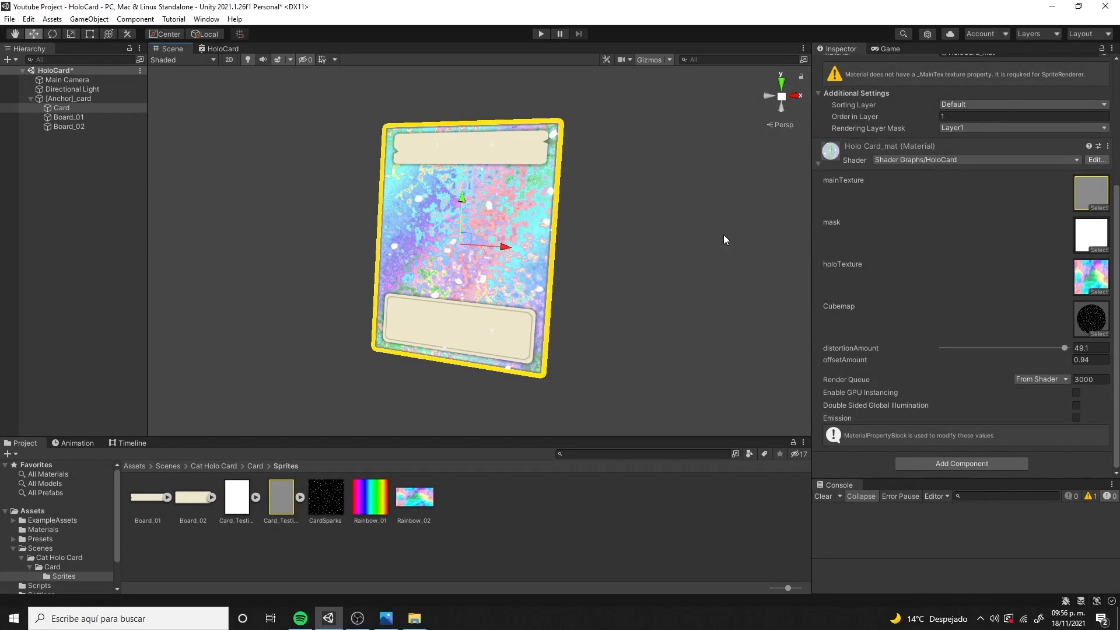
# Change the mode of the Blend node that combines Multiply's output with the main texture
pyautogui.keyDown('alt'); pyautogui.moveTo(726, 240); pyautogui.dragTo(610, 257); pyautogui.keyUp('alt')
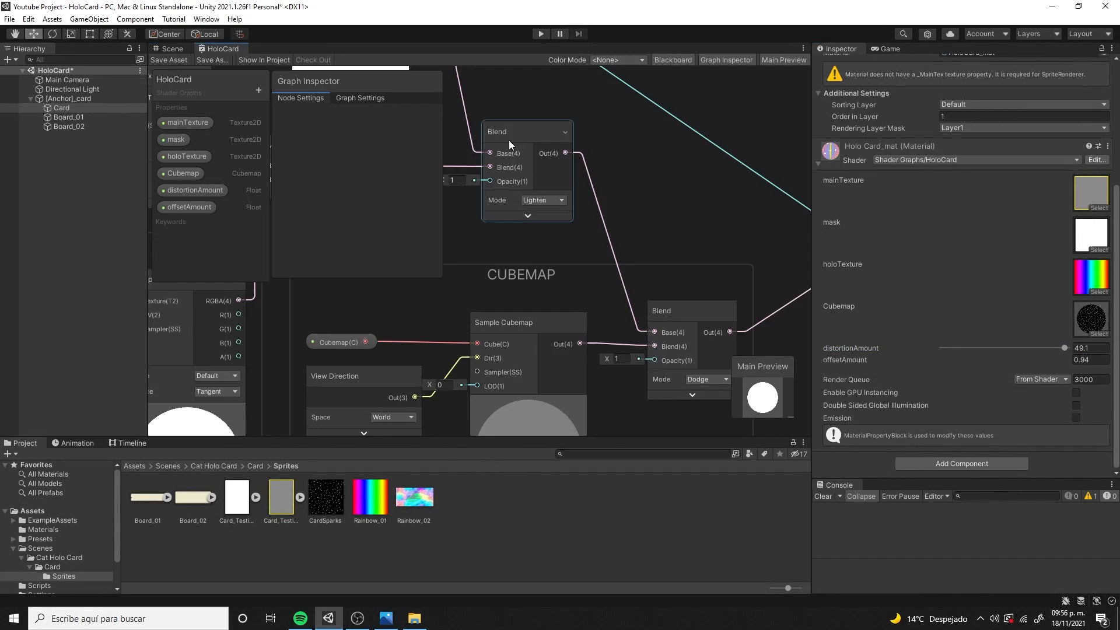
pyautogui.hotkey('shift', 'space')
pyautogui.moveTo(614, 195); pyautogui.dragTo(828, 383, button='middle')
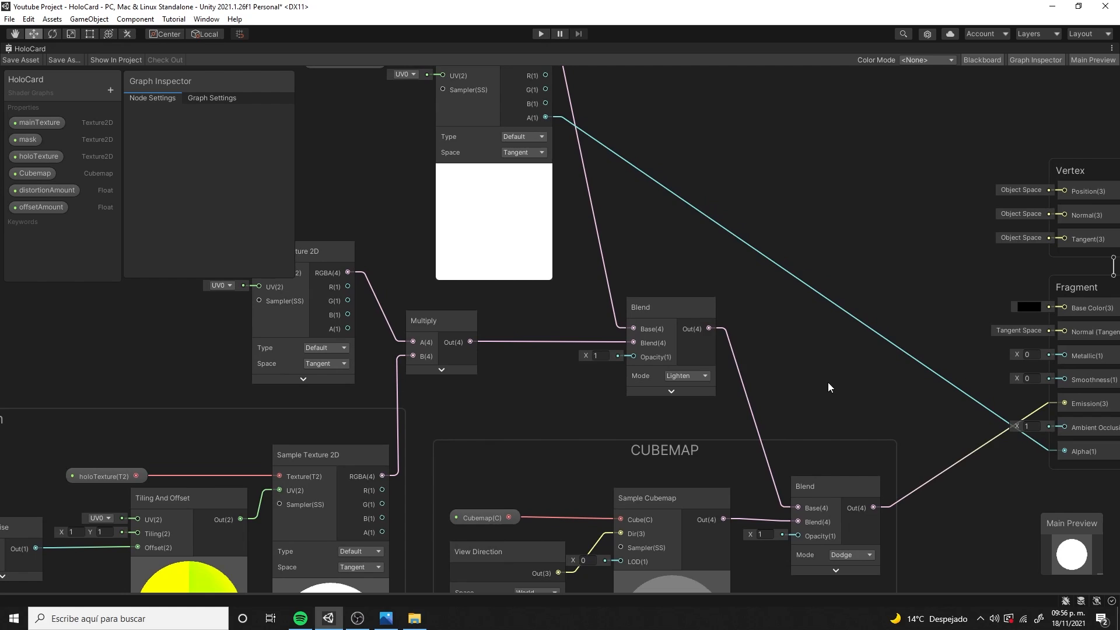
pyautogui.click(696, 376)
pyautogui.click(738, 232)
pyautogui.hotkey('shift', 'space')
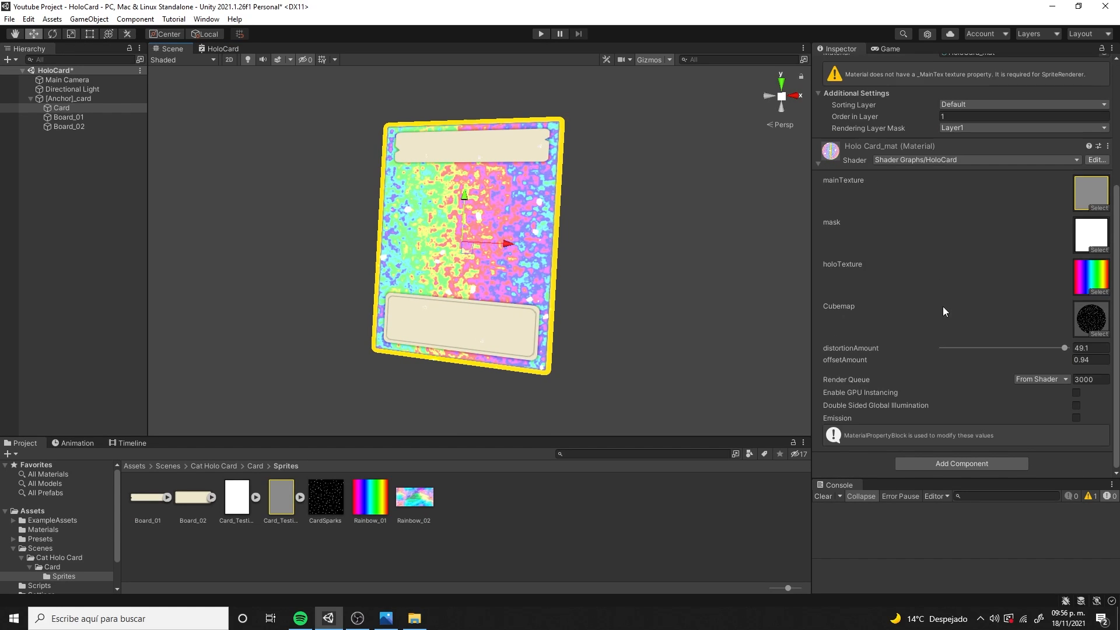
# Lower the distortionAmount of the card's HoloCard_mat material and view the card from another angle
pyautogui.moveTo(992, 348)
pyautogui.mouseDown()
pyautogui.moveTo(1025, 348)
pyautogui.moveTo(945, 356)
pyautogui.moveTo(989, 361)
pyautogui.mouseUp()
pyautogui.keyDown('alt'); pyautogui.moveTo(492, 268); pyautogui.dragTo(502, 152); pyautogui.keyUp('alt')
# Rotate [Anchor]_card to preview the holographic effect, undo the last rotation, and deselect the card
pyautogui.click(90, 100)
pyautogui.press('e')
pyautogui.moveTo(464, 241); pyautogui.dragTo(489, 249)
pyautogui.moveTo(456, 213); pyautogui.dragTo(520, 211)
pyautogui.hotkey('ctrl', 'z')
pyautogui.click(621, 246)
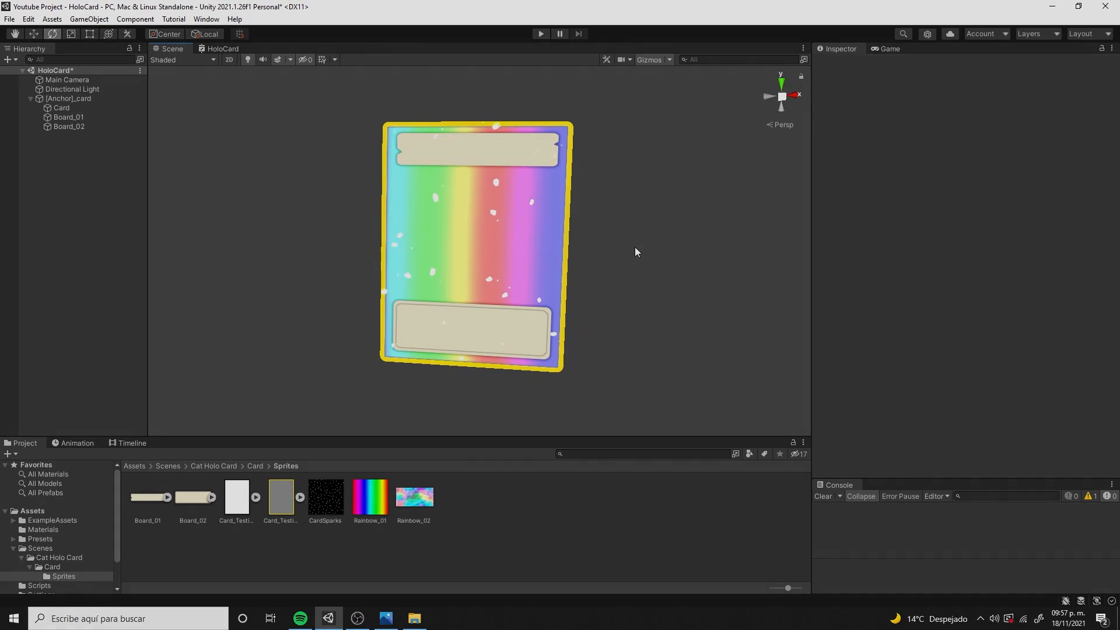